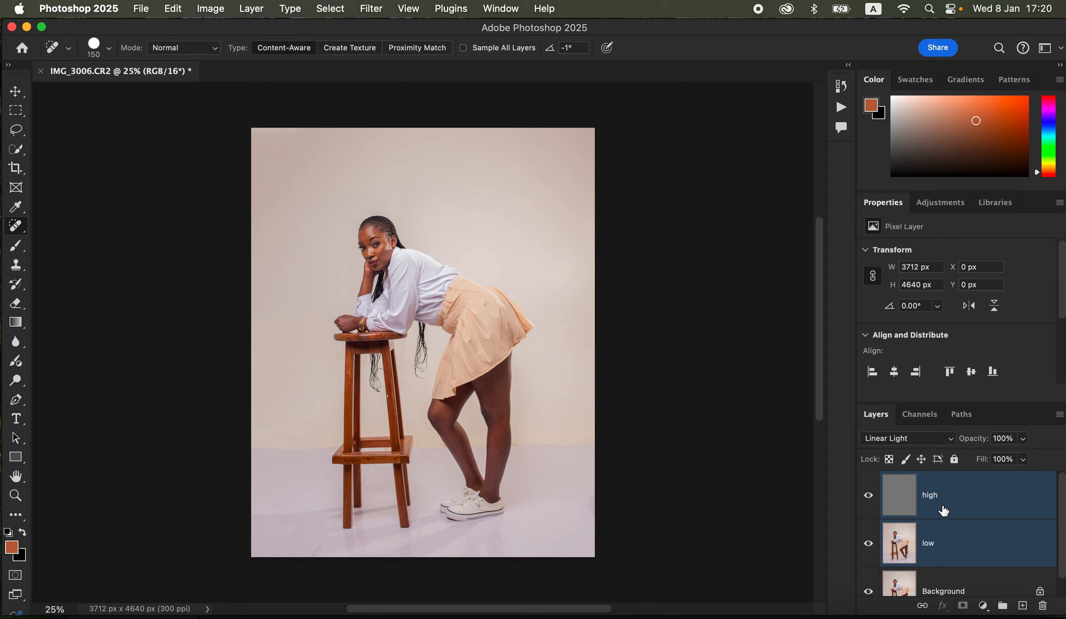
- Group the high and low layers, hide the high layer inside the group and make the low layer active
key("super+g")
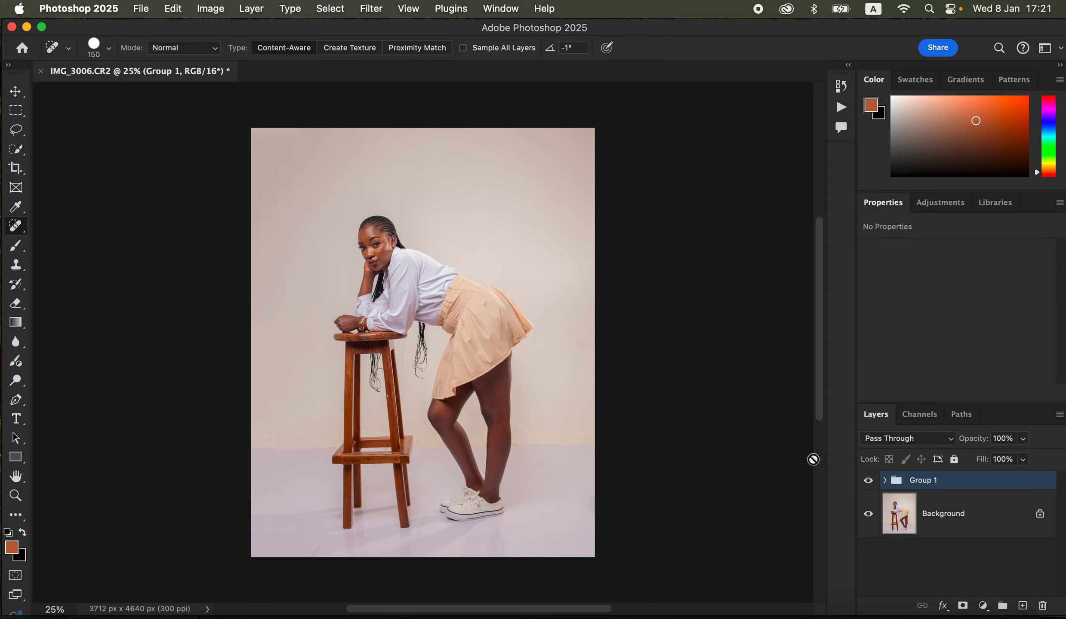
left_click(885, 481)
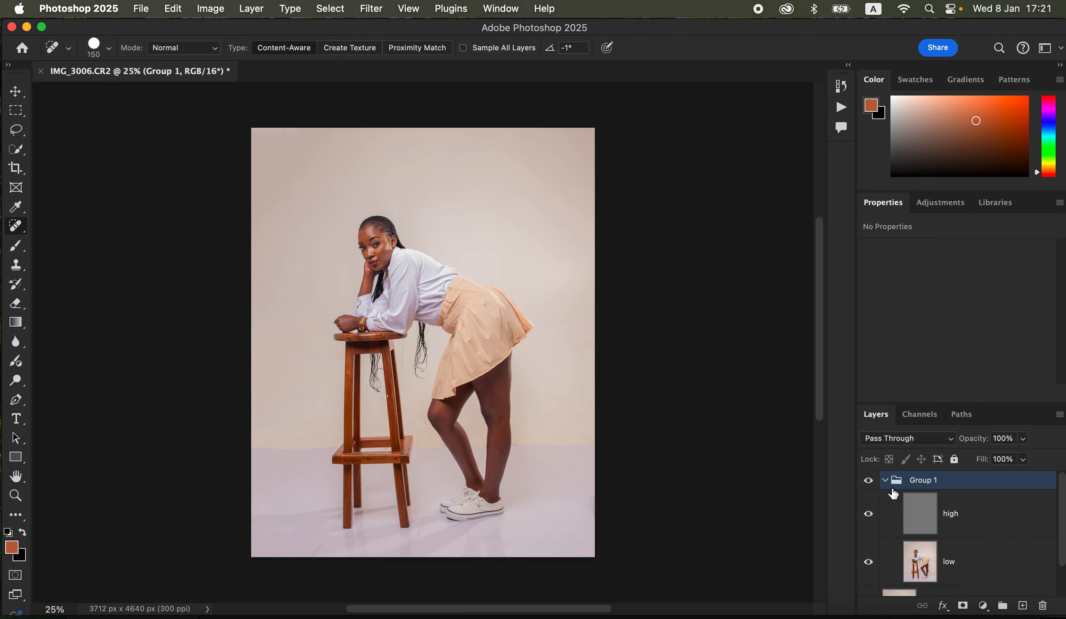
left_click(975, 571)
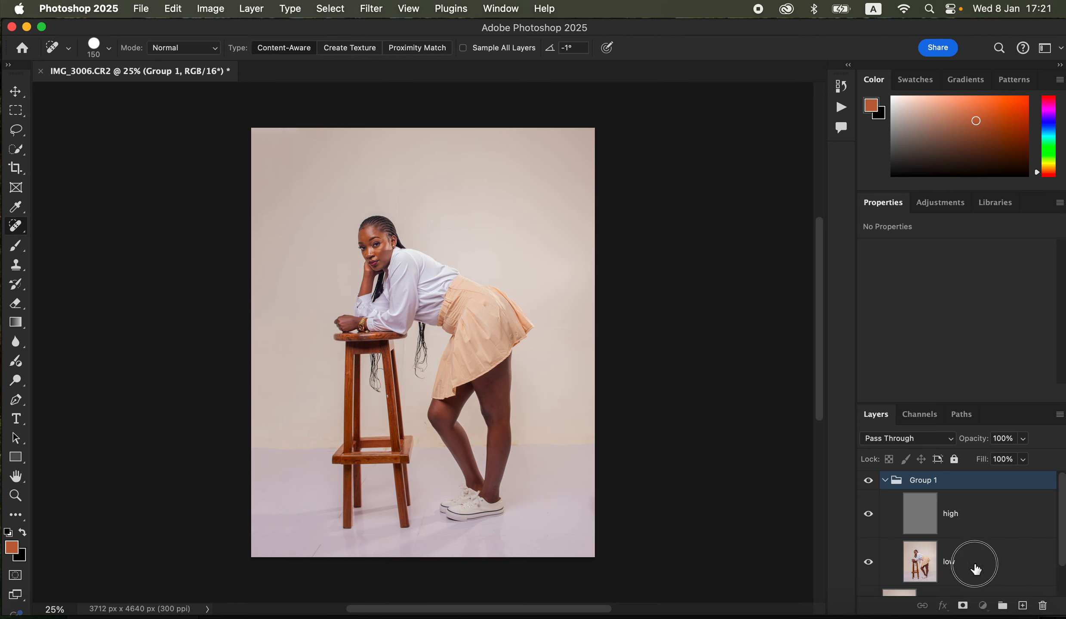
left_click(869, 518)
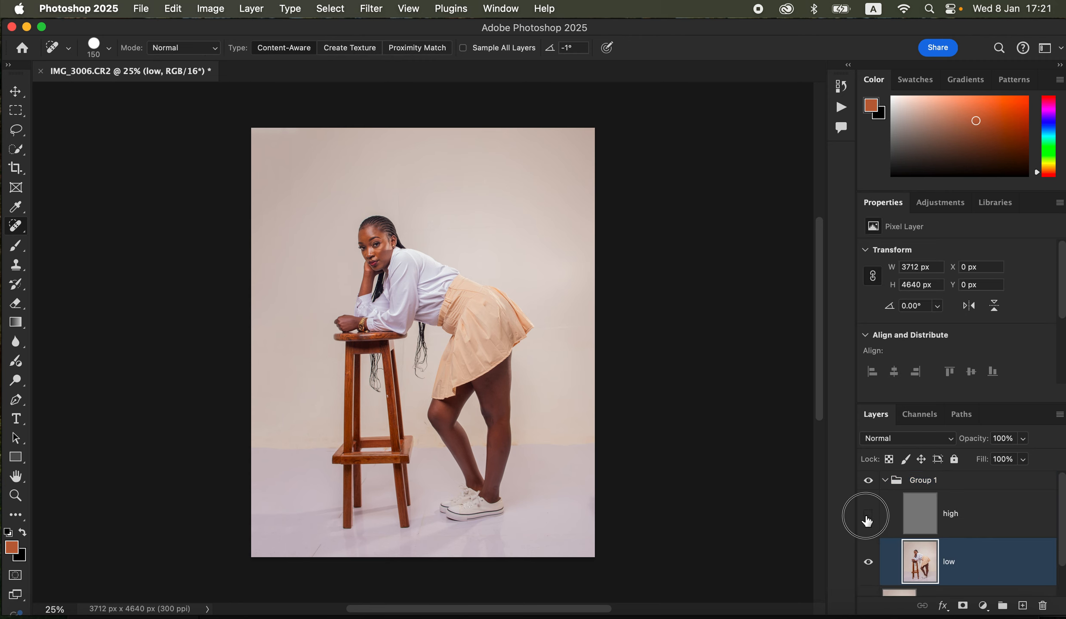
- Set up the Mixer Brush with a clean, unloaded brush for blending on the low layer
left_click(20, 246)
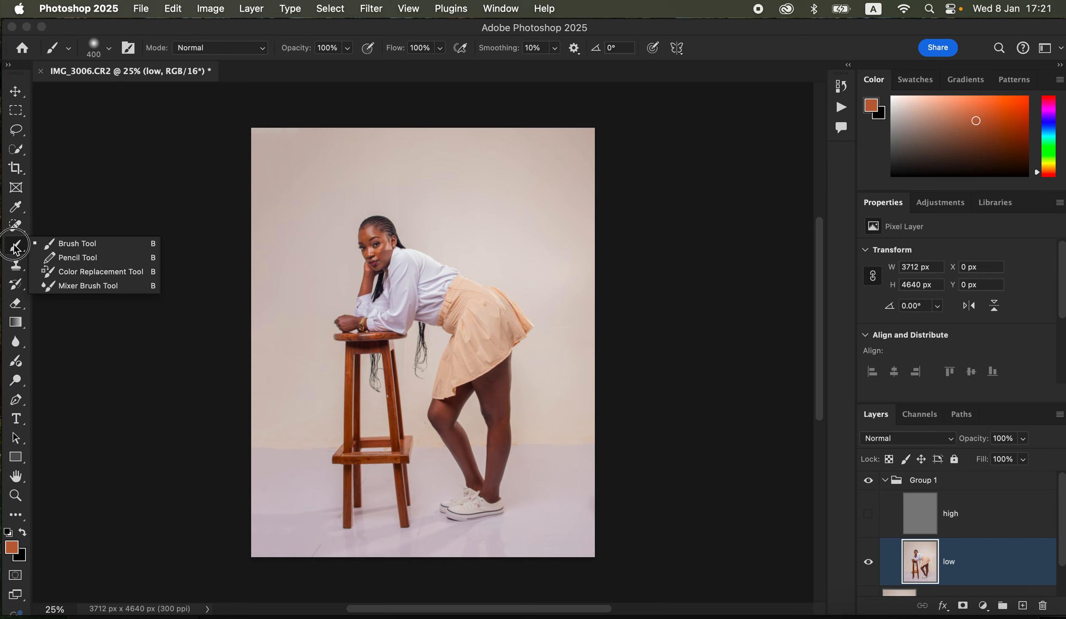
left_click(78, 286)
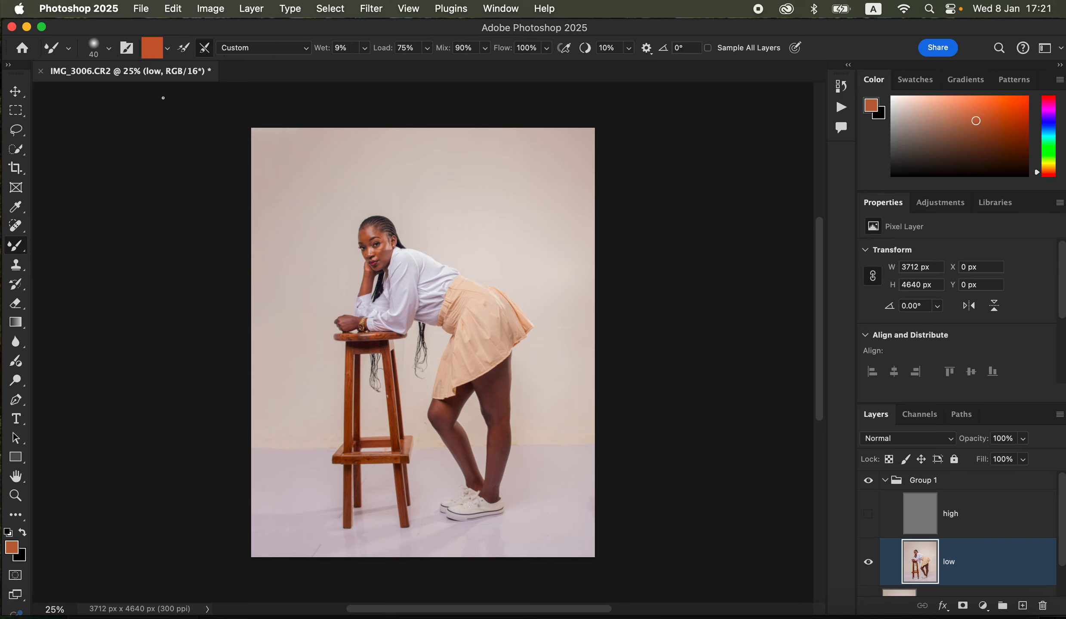
left_click(101, 55)
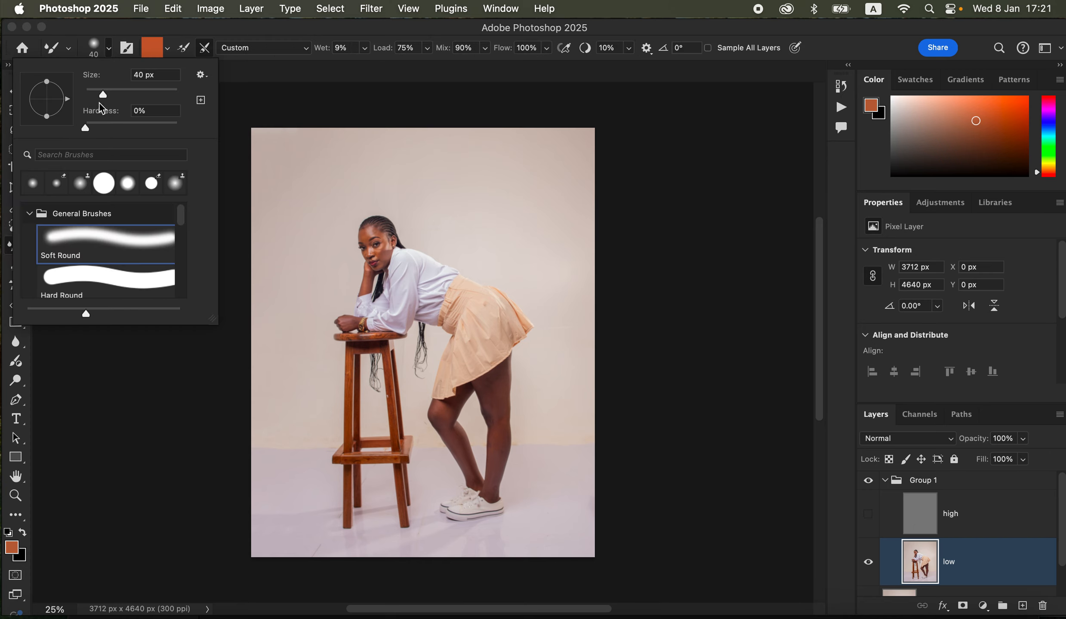
left_click(110, 49)
left_click(170, 50)
left_click(173, 80)
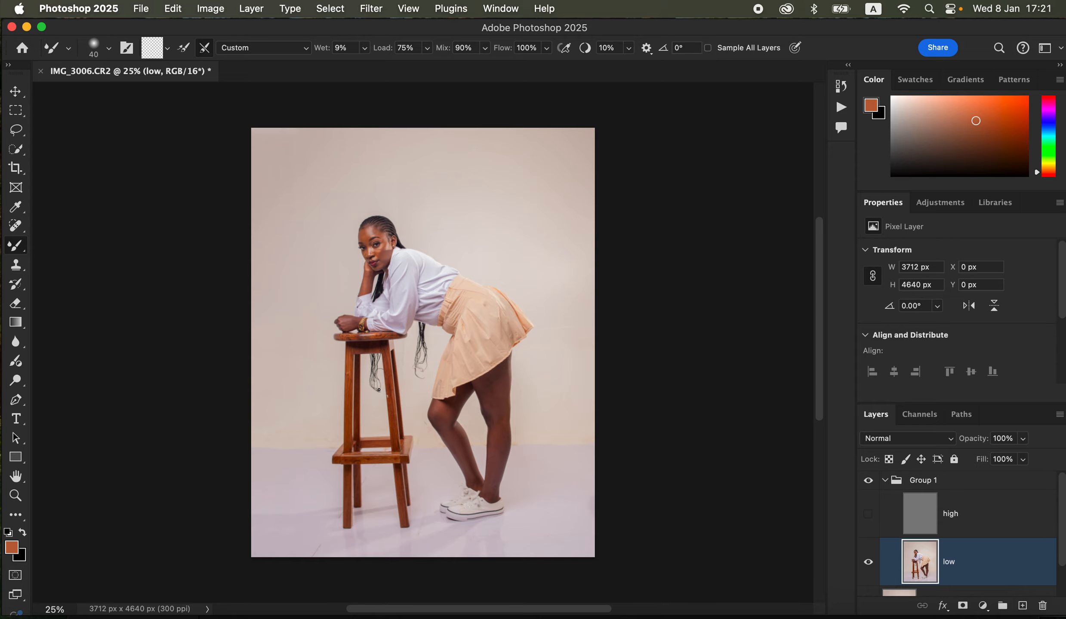
- Blend the skin tones on the woman's face, neck and forearm with the Mixer Brush
scroll(385, 398, "up", 5)
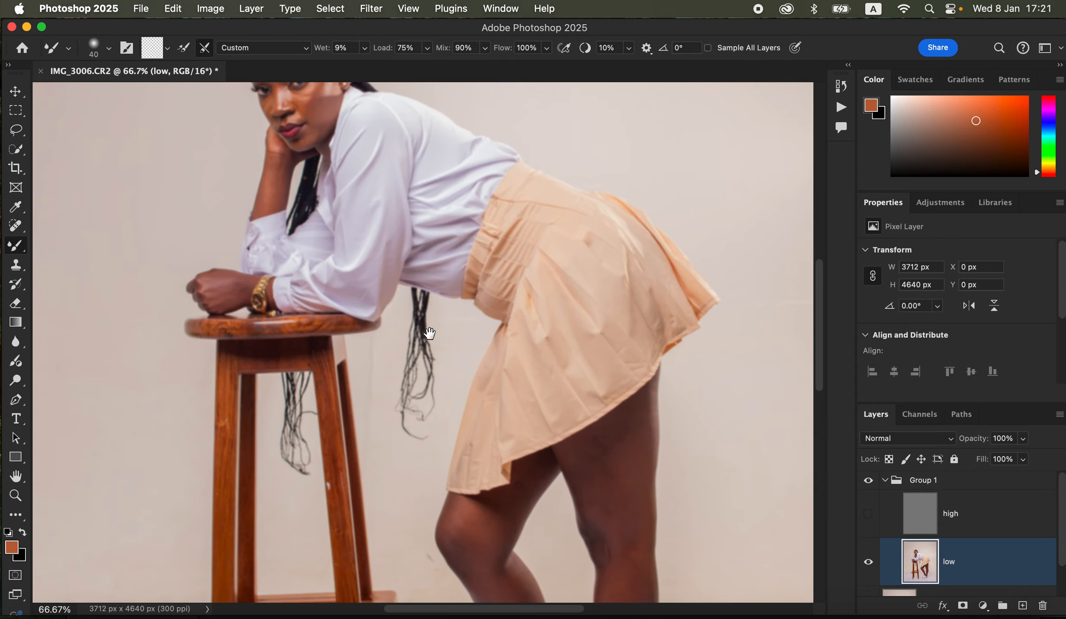
left_click_drag(461, 309, 488, 430)
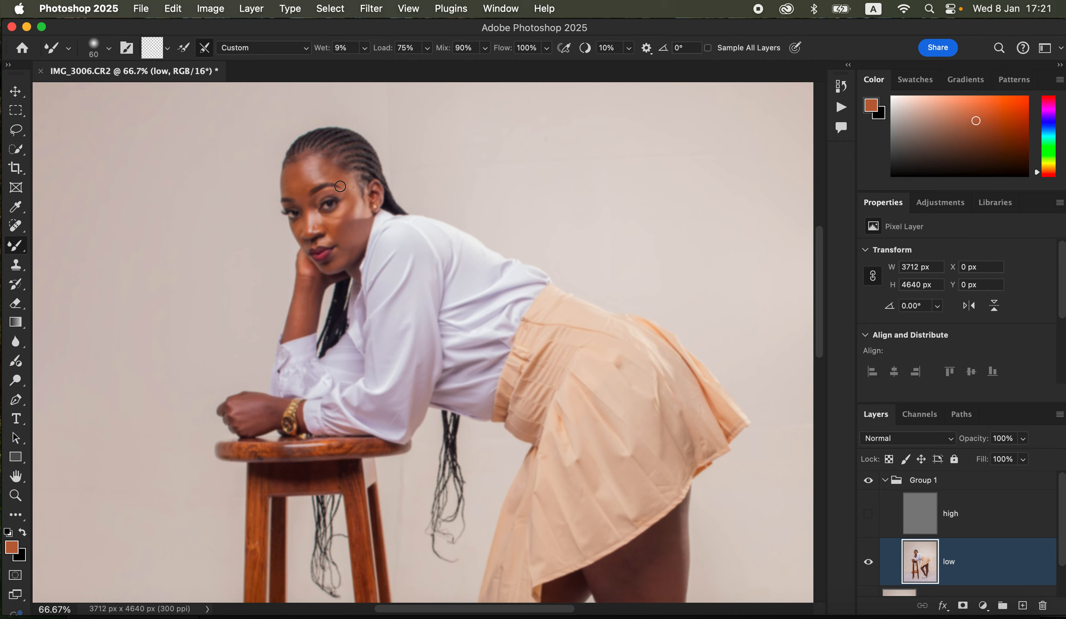
mouse_move(293, 179)
left_mouse_down()
mouse_move(303, 188)
mouse_move(299, 166)
mouse_move(302, 178)
mouse_move(314, 166)
mouse_move(344, 175)
mouse_move(294, 168)
mouse_move(306, 190)
left_mouse_up()
mouse_move(353, 196)
left_mouse_down()
mouse_move(347, 225)
mouse_move(335, 225)
mouse_move(357, 224)
mouse_move(349, 251)
mouse_move(342, 228)
mouse_move(344, 259)
mouse_move(329, 272)
mouse_move(304, 210)
mouse_move(328, 225)
left_mouse_up()
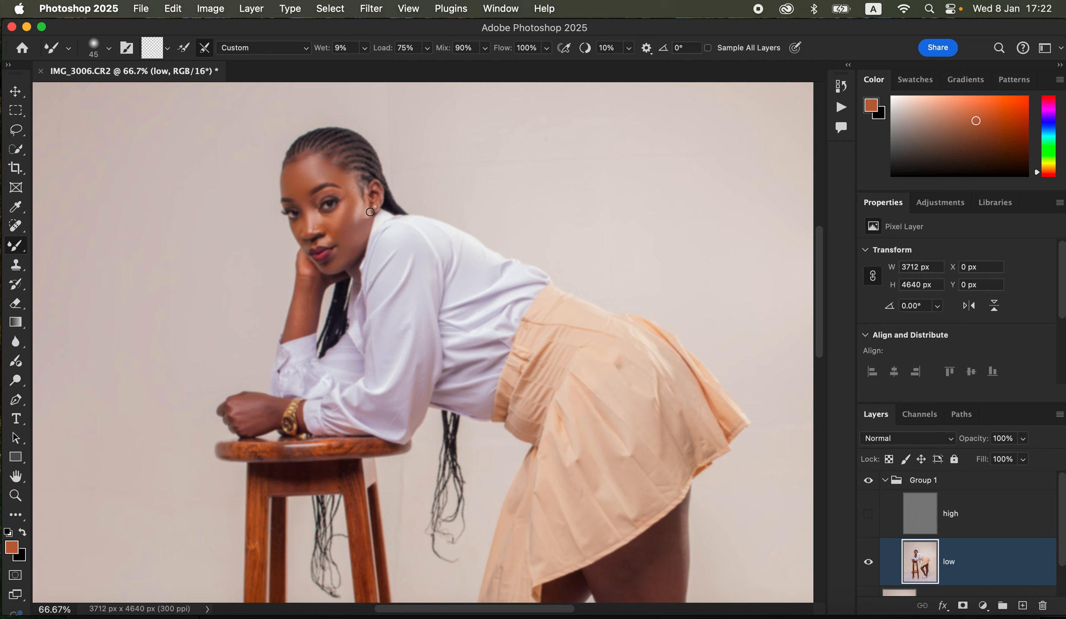
left_click_drag(347, 262, 337, 286)
mouse_move(308, 283)
left_mouse_down()
mouse_move(297, 324)
mouse_move(304, 270)
mouse_move(302, 312)
mouse_move(250, 413)
mouse_move(242, 410)
mouse_move(254, 404)
mouse_move(240, 414)
mouse_move(277, 410)
mouse_move(244, 427)
mouse_move(247, 411)
mouse_move(278, 406)
left_mouse_up()
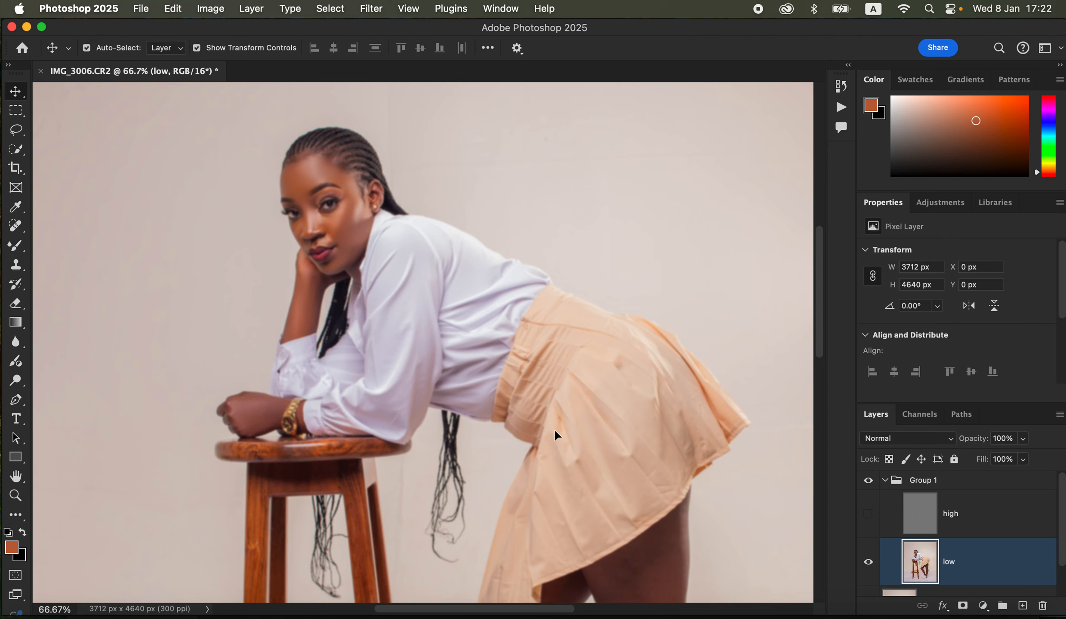
- Smooth the skin tones of both legs on the low layer with the Mixer Brush, varying the brush size to fit
left_click_drag(549, 427, 520, 244)
left_click_drag(603, 413, 570, 264)
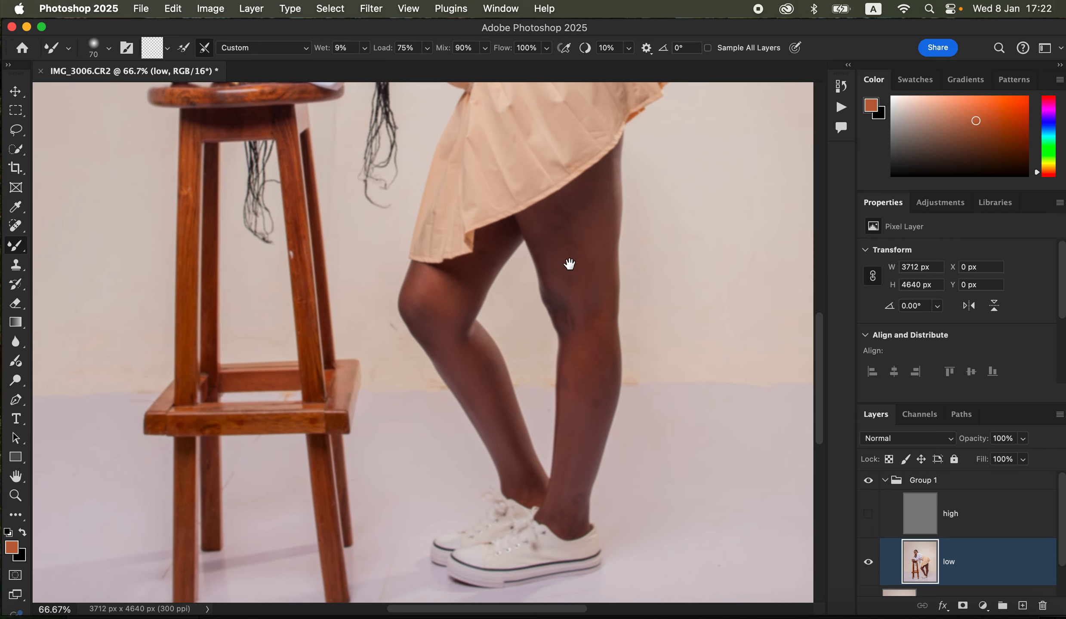
key("bracketright")
key("bracketright")
left_click_drag(596, 198, 599, 338)
mouse_move(555, 217)
left_mouse_down()
mouse_move(559, 261)
mouse_move(565, 216)
mouse_move(553, 216)
mouse_move(563, 298)
mouse_move(581, 208)
mouse_move(549, 219)
mouse_move(590, 207)
mouse_move(580, 291)
mouse_move(600, 370)
mouse_move(570, 509)
left_mouse_up()
key("bracketleft")
key("bracketleft")
mouse_move(574, 382)
left_mouse_down()
mouse_move(572, 348)
mouse_move(566, 405)
mouse_move(569, 333)
mouse_move(552, 247)
mouse_move(585, 395)
mouse_move(562, 502)
mouse_move(576, 491)
mouse_move(557, 492)
left_mouse_up()
mouse_move(483, 392)
left_mouse_down()
mouse_move(465, 345)
mouse_move(496, 394)
mouse_move(483, 358)
mouse_move(531, 490)
mouse_move(483, 361)
mouse_move(490, 418)
mouse_move(518, 477)
mouse_move(457, 346)
mouse_move(457, 306)
mouse_move(451, 296)
mouse_move(436, 306)
mouse_move(431, 275)
mouse_move(417, 291)
mouse_move(427, 286)
mouse_move(426, 318)
mouse_move(419, 289)
mouse_move(429, 281)
mouse_move(434, 289)
mouse_move(424, 298)
mouse_move(431, 281)
mouse_move(494, 243)
mouse_move(480, 261)
mouse_move(497, 230)
mouse_move(479, 263)
mouse_move(454, 275)
mouse_move(469, 377)
mouse_move(531, 490)
mouse_move(570, 495)
left_mouse_up()
mouse_move(577, 408)
left_mouse_down()
mouse_move(588, 230)
mouse_move(613, 164)
mouse_move(581, 190)
mouse_move(578, 302)
mouse_move(545, 233)
mouse_move(591, 410)
mouse_move(568, 479)
mouse_move(600, 496)
left_mouse_up()
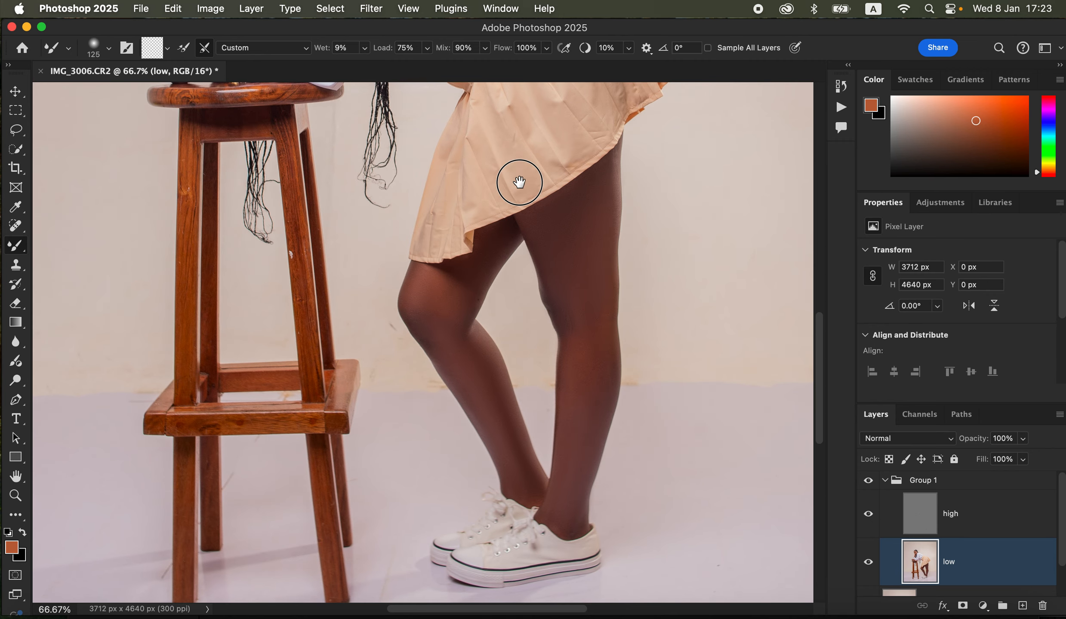
- On the high layer, clone clean skin texture over the blemishes between the eyebrows and on the forehead's left side
scroll(519, 179, "up", 10)
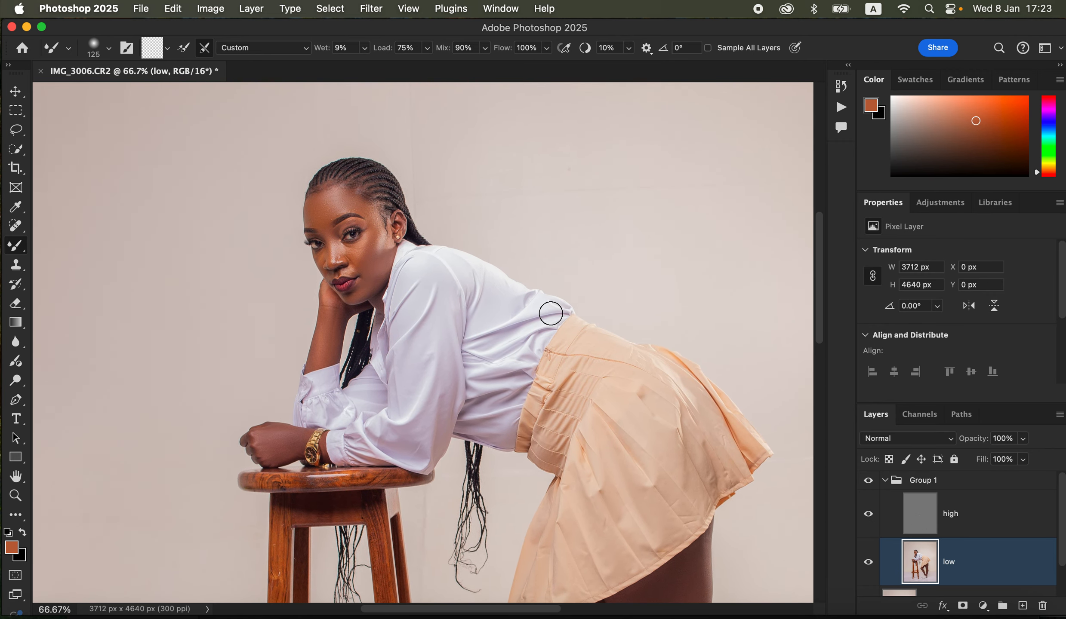
key("super+plus")
key("super+plus")
key("super+plus")
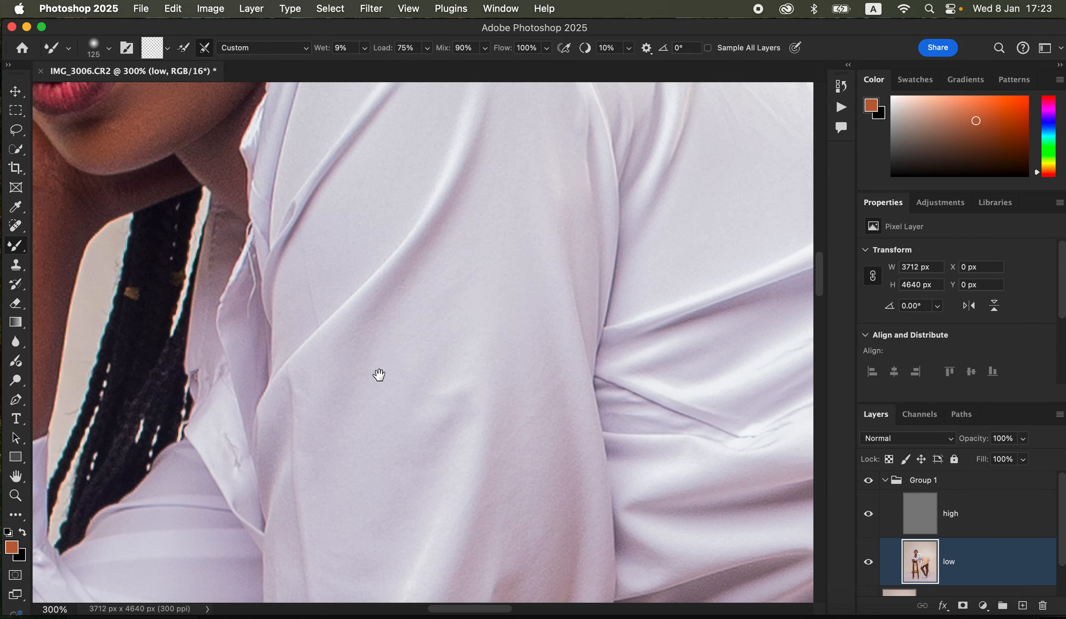
scroll(382, 379, "up", 15)
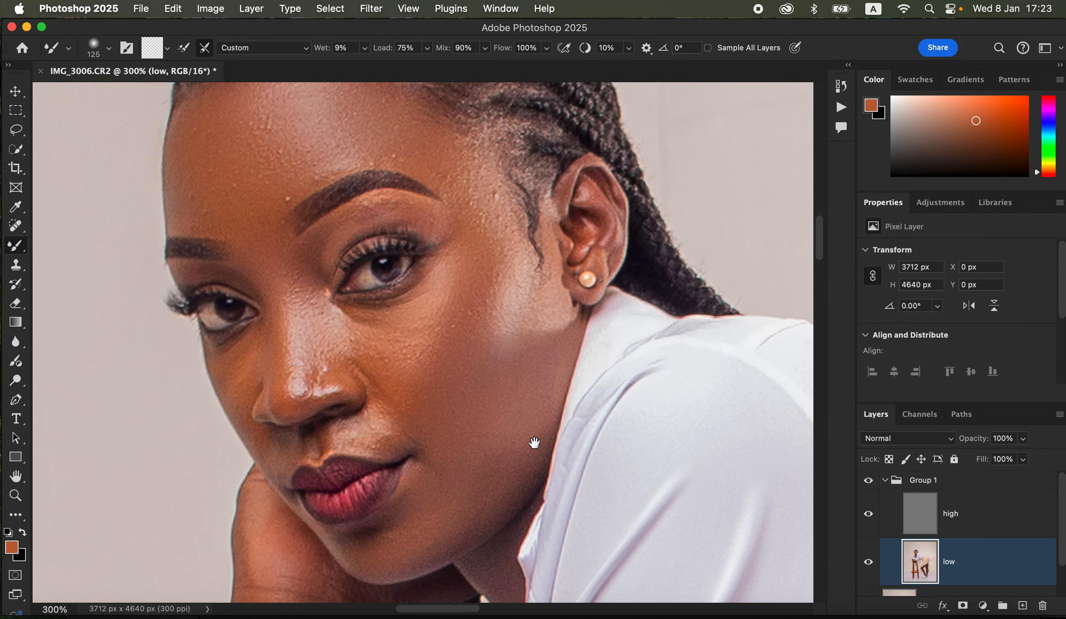
left_click(968, 519)
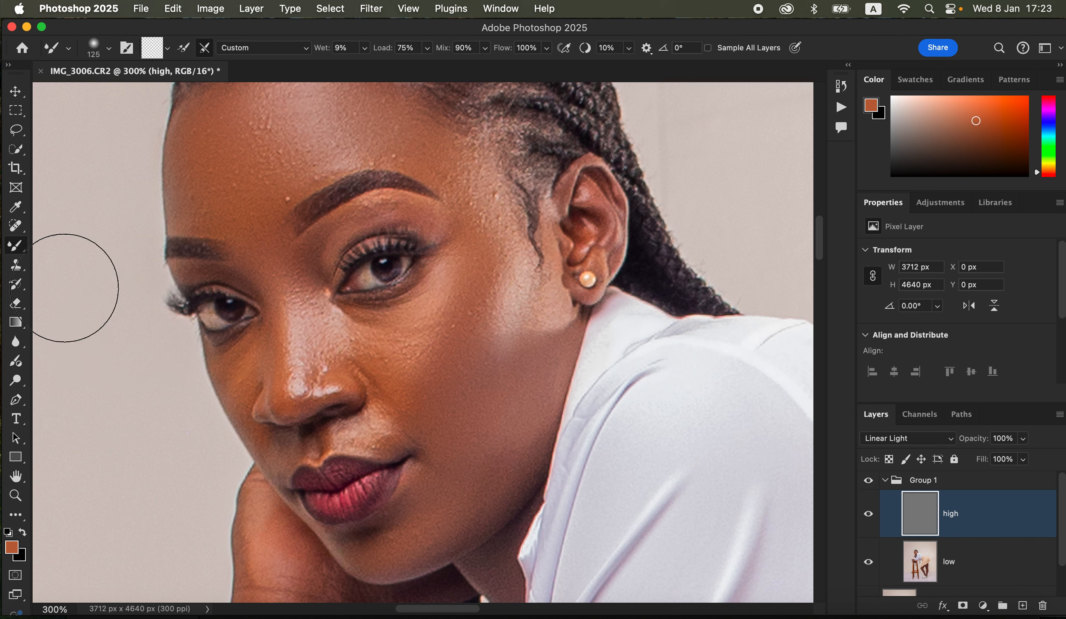
key("s")
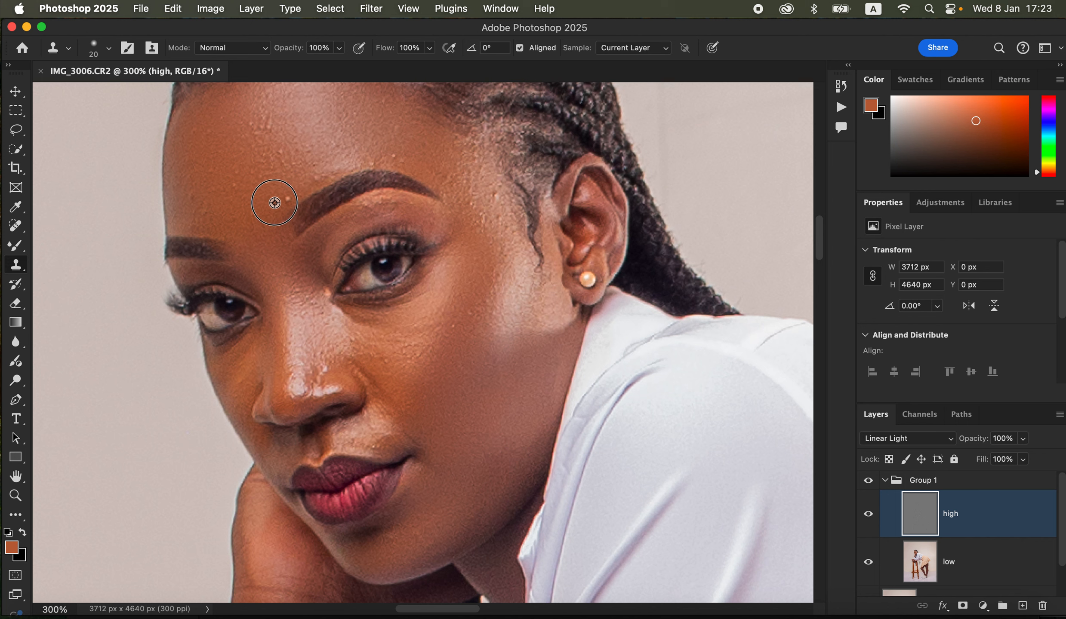
left_click(276, 201, "alt")
left_click(288, 199)
left_click(219, 218, "alt")
left_click_drag(200, 201, 192, 190)
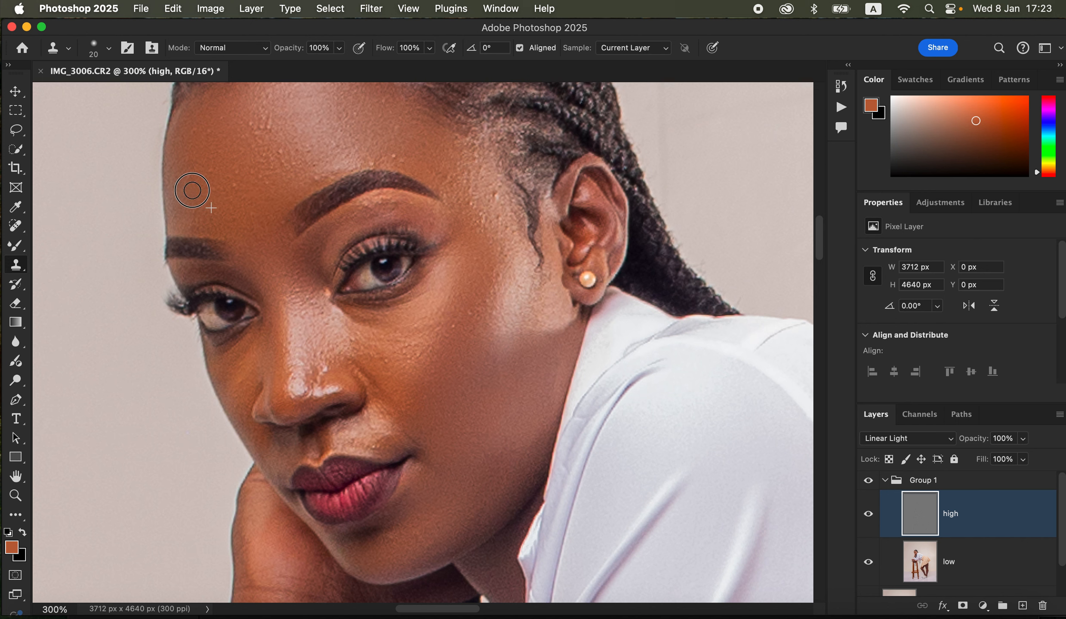
- Clone away the remaining bumps across the middle and right of the forehead and on the temple
left_click(235, 214, "alt")
left_click(235, 188)
left_click(263, 197, "alt")
left_click(270, 171)
left_click(290, 157, "alt")
left_click(283, 164)
left_click(274, 166, "alt")
mouse_move(271, 136)
left_mouse_down()
mouse_move(257, 113)
mouse_move(258, 122)
left_mouse_up()
left_click(408, 157, "alt")
mouse_move(392, 156)
left_mouse_down()
mouse_move(390, 165)
mouse_move(384, 154)
left_mouse_up()
mouse_move(323, 177)
left_mouse_down()
mouse_move(336, 159)
mouse_move(304, 173)
mouse_move(270, 168)
left_mouse_up()
left_click(318, 147, "alt")
left_click(297, 148)
left_click(289, 173, "alt")
left_click(501, 215, "alt")
mouse_move(497, 206)
left_mouse_down()
mouse_move(469, 186)
mouse_move(482, 218)
left_mouse_up()
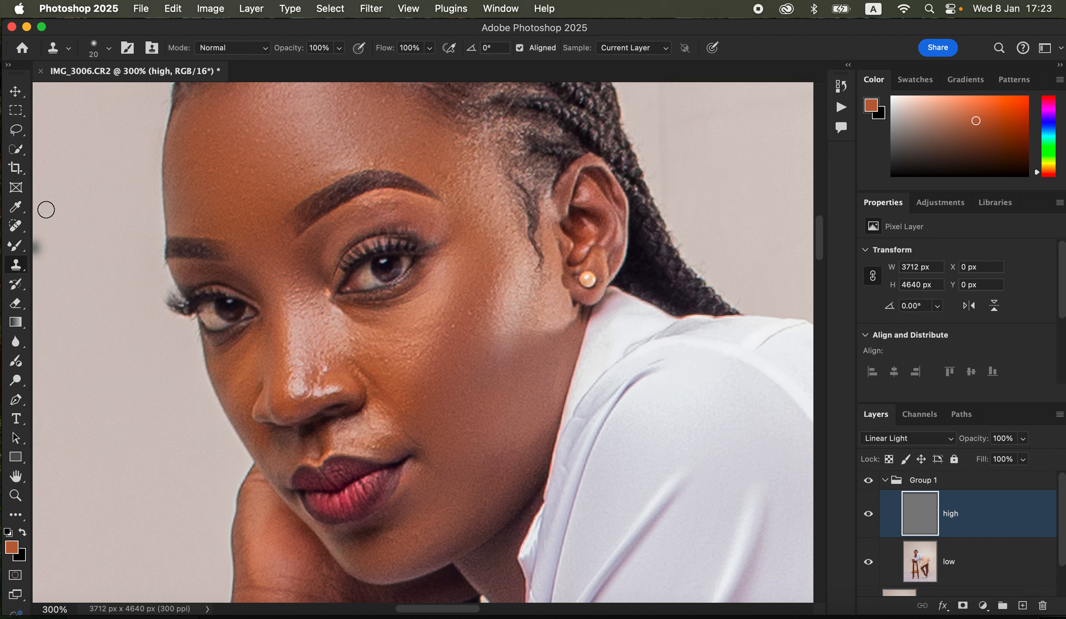
left_click(109, 48)
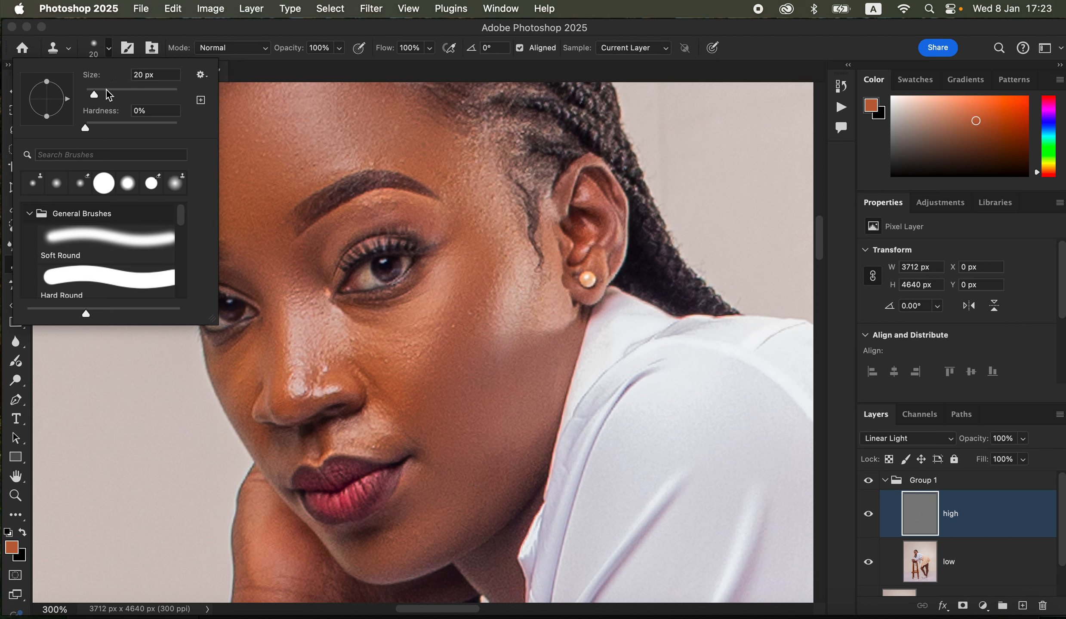
left_click(109, 55)
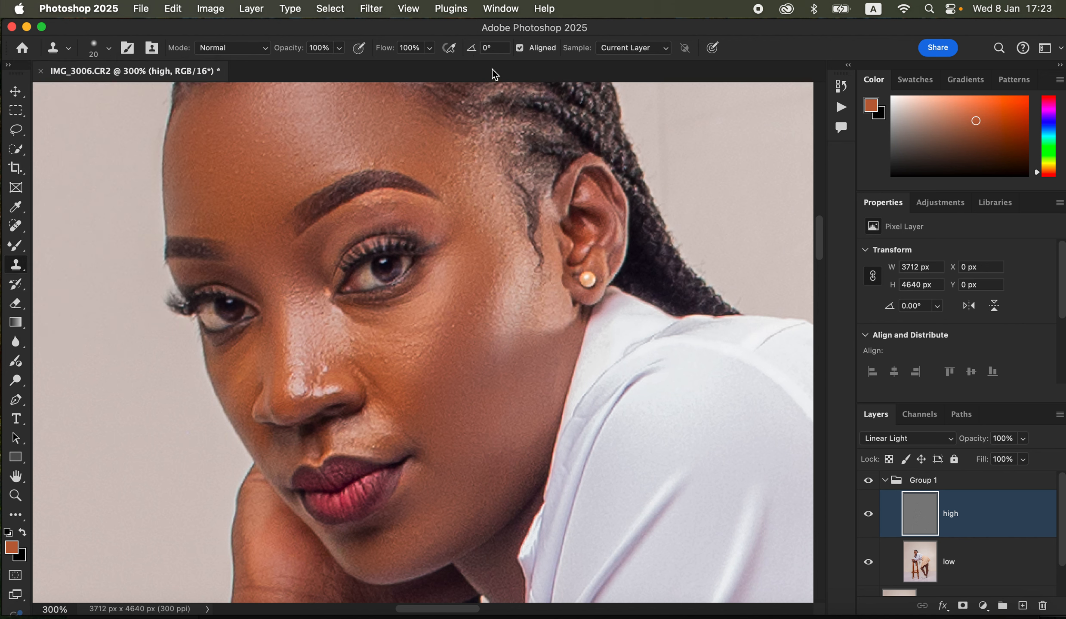
left_click(630, 48)
left_click(628, 46)
- Clone clean skin texture over the blemishes on the nose, the cheek below the eye and the temple
left_click(331, 349, "alt")
left_click(332, 347, "alt")
left_click(327, 364)
left_click(320, 363, "alt")
left_click(292, 378)
left_click(449, 348, "alt")
left_click(450, 324)
left_click(447, 349, "alt")
left_click(420, 359)
left_click(415, 346)
left_click(428, 351, "alt")
left_click(494, 207)
left_click(494, 229, "alt")
- Clone away the texture blemishes beside the mouth and on the tip and bridge of the nose
left_click(410, 435, "alt")
left_click(378, 444)
left_click(421, 428, "alt")
left_click_drag(406, 427, 431, 440)
left_click(243, 392, "alt")
left_click(307, 370)
left_click(342, 351, "alt")
left_click(320, 351)
left_click(326, 334, "alt")
left_click_drag(321, 319, 320, 321)
- Stamp all visible layers into a new merged layer above the collapsed retouching group
key("super+minus")
key("super+minus")
key("super+minus")
key("super+minus")
key("super+minus")
key("super+minus")
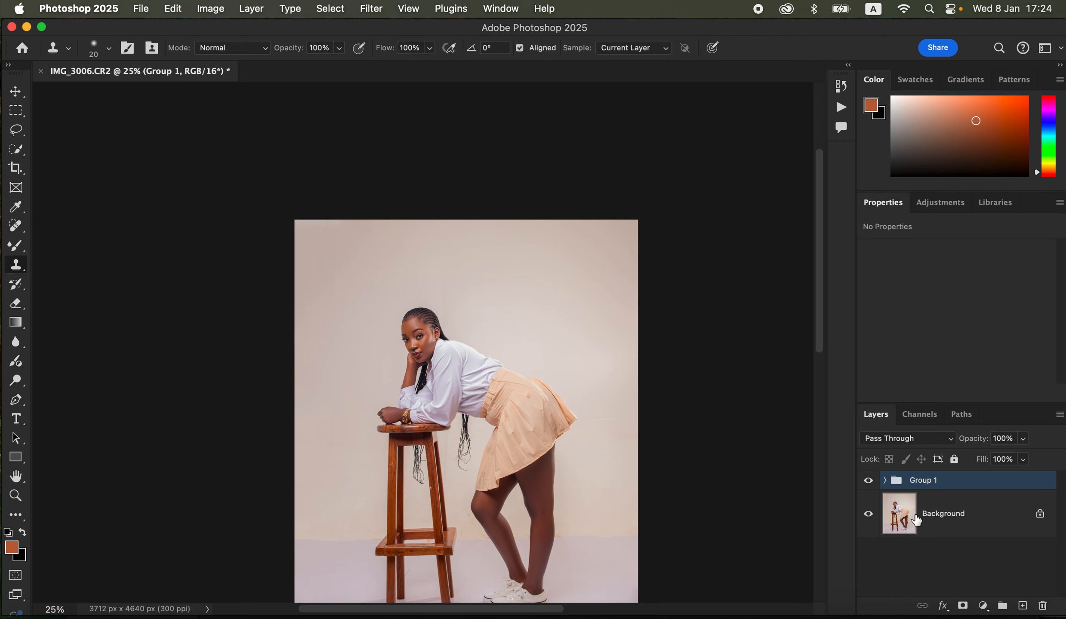
key("super+alt+shift+e")
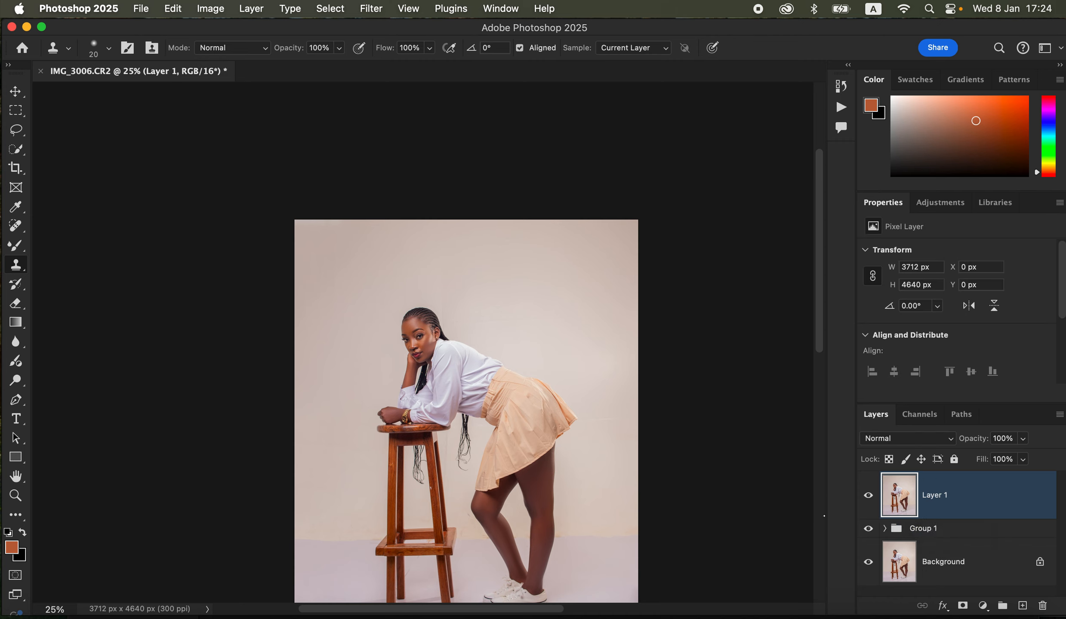
- Quick-select both legs and add a Brightness/Contrast adjustment for them with brightness 39 and contrast -12
left_click(18, 150)
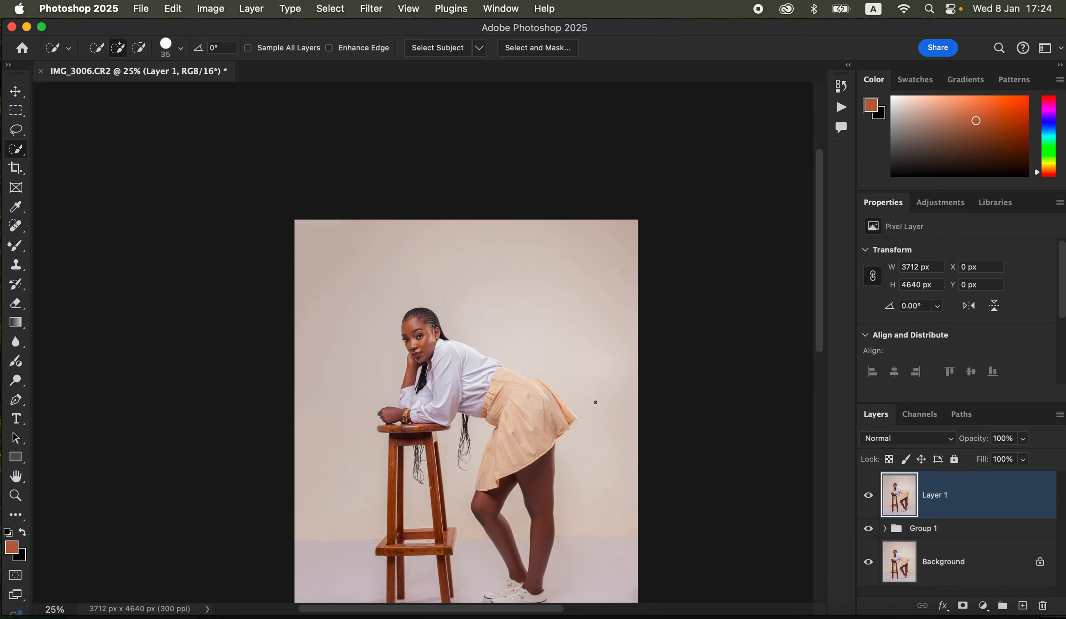
left_click_drag(579, 429, 578, 343)
left_click_drag(537, 404, 538, 445)
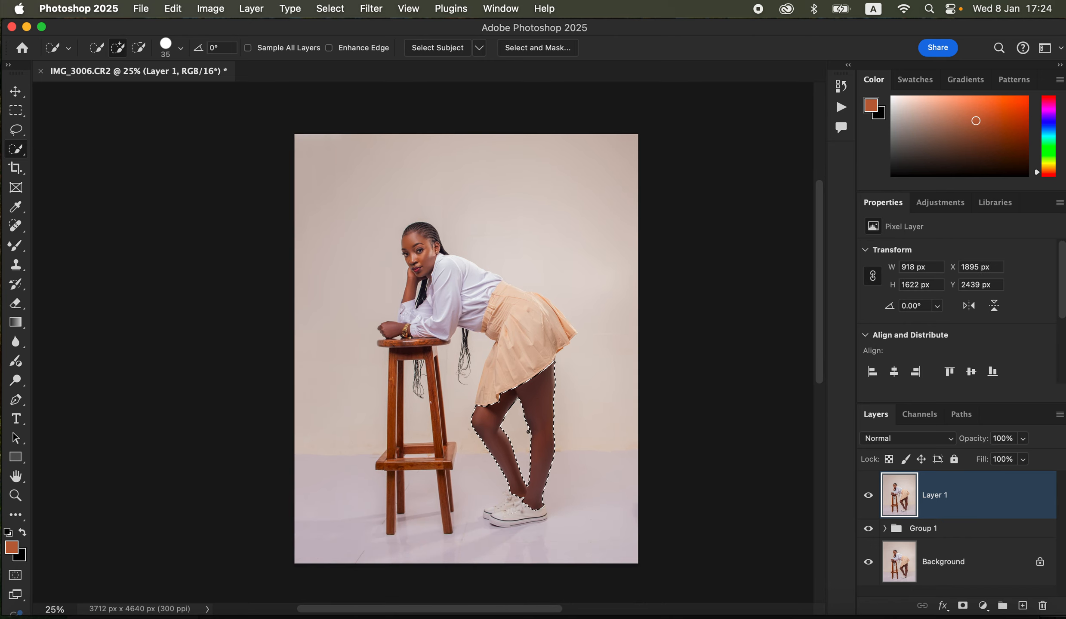
left_click(983, 606)
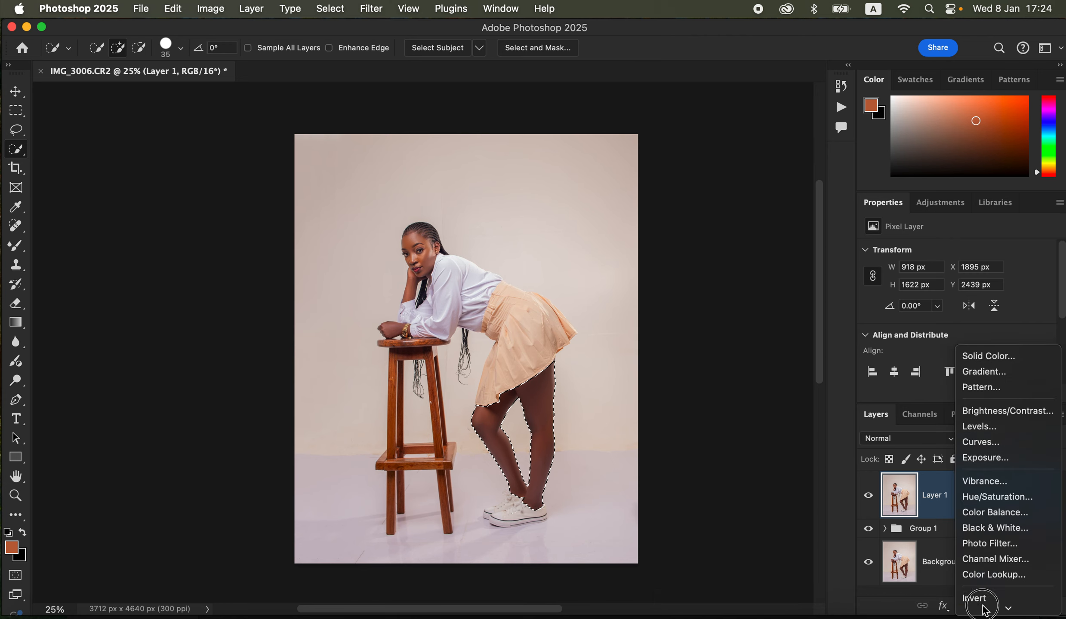
left_click(1008, 366)
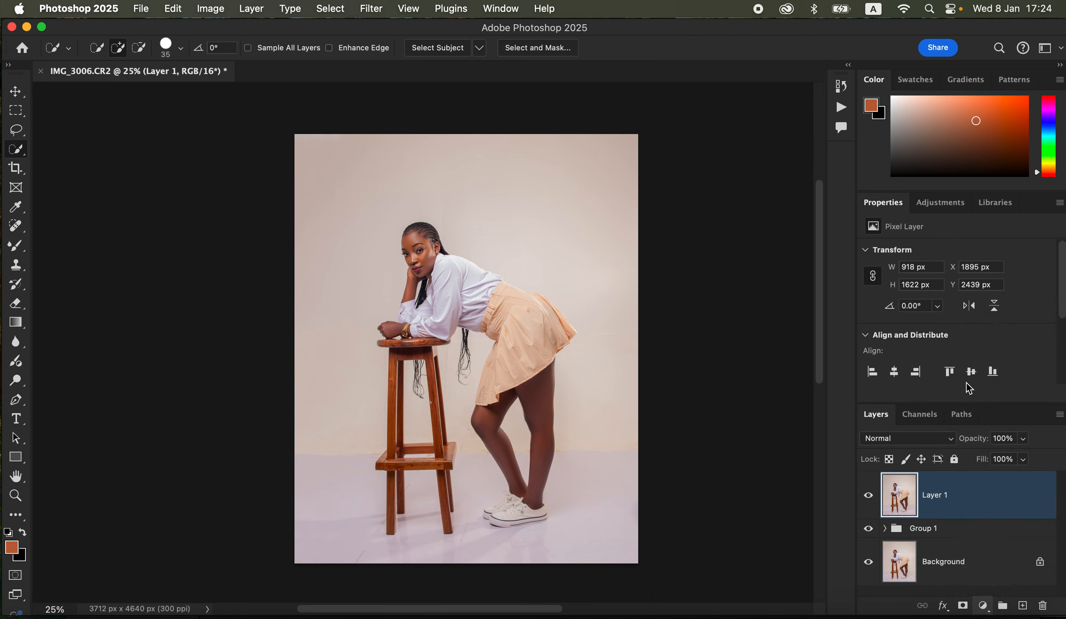
left_click_drag(951, 321, 976, 292)
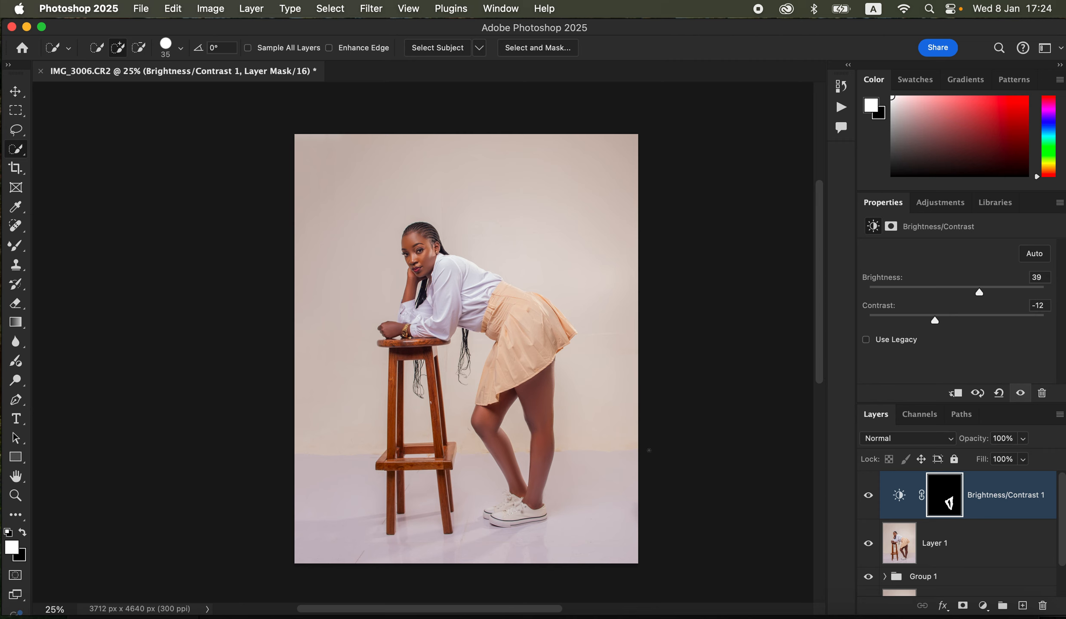
- Feather the mask of the legs' brightness adjustment and stamp all visible layers into a new merged layer
left_click(891, 226)
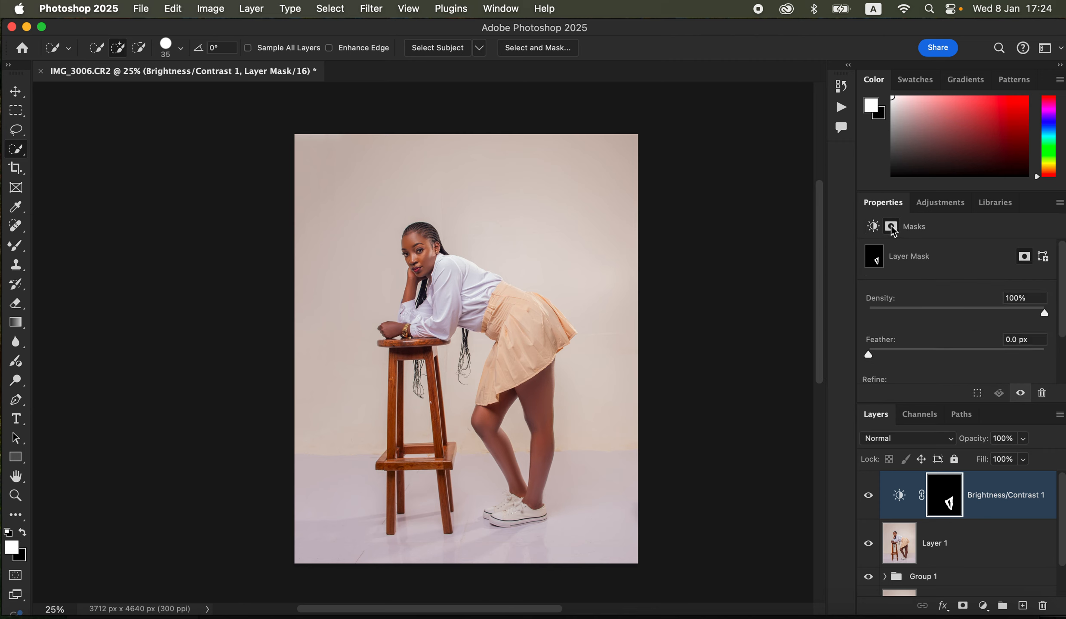
left_click_drag(868, 355, 915, 365)
left_click(869, 499)
key("super+alt+shift+e")
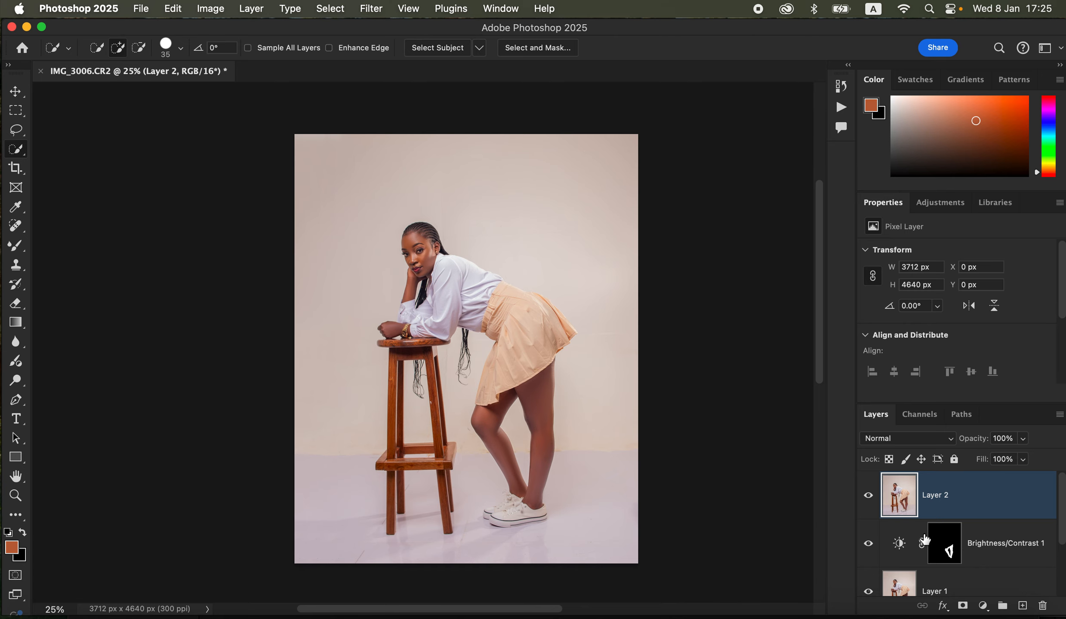
- Select the subject automatically and add a new empty layer above the merged one
left_click(335, 9)
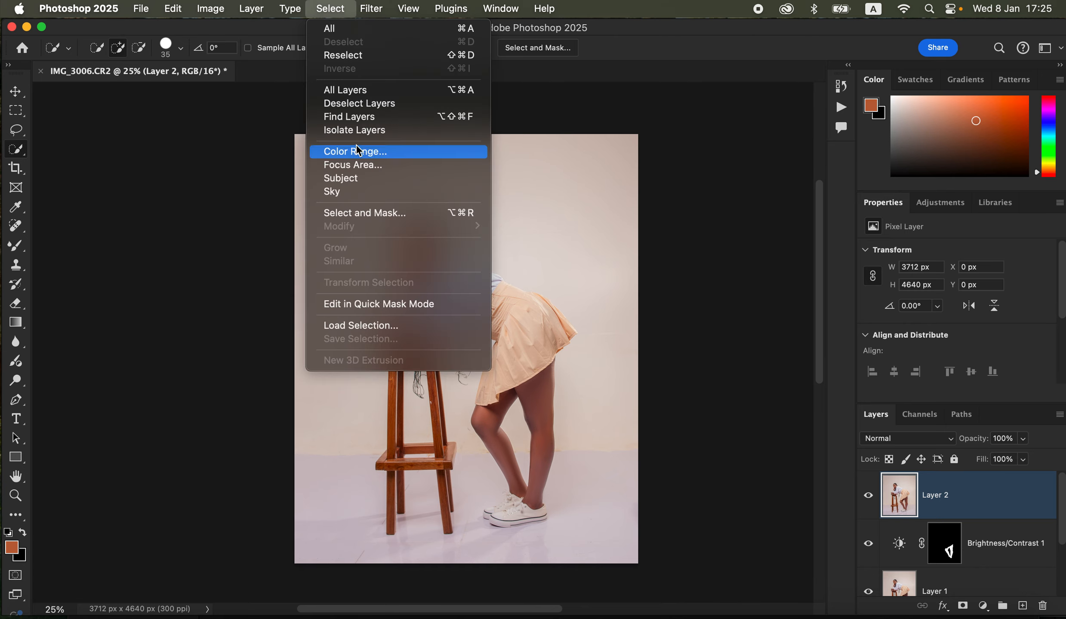
left_click(371, 178)
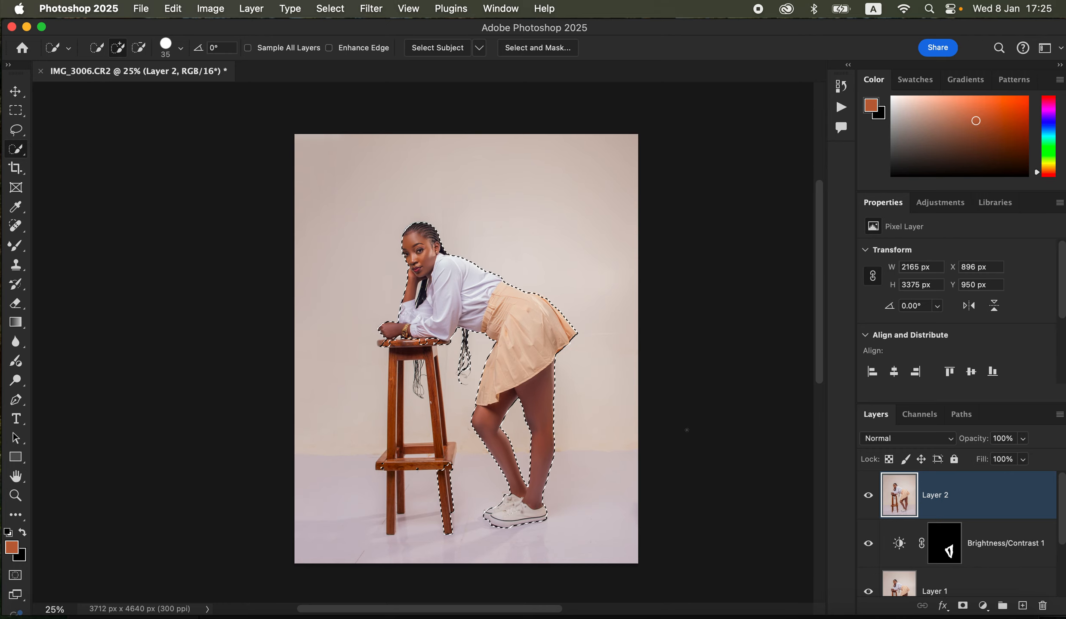
left_click(1022, 607)
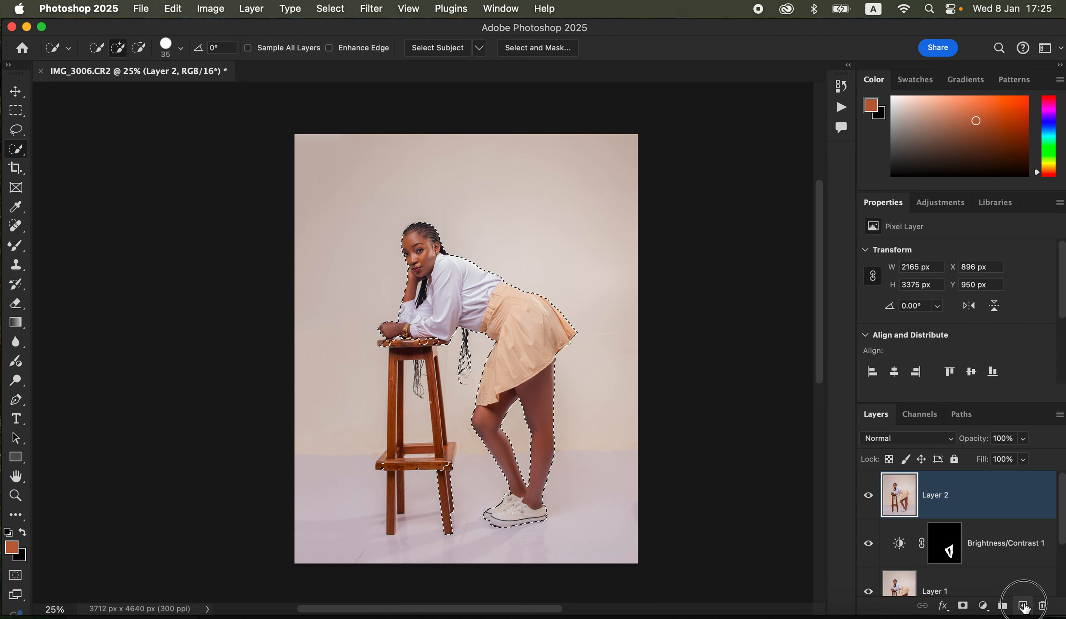
- Set the new empty layer's blend mode to Color and take up the soft round Brush with 0% hardness
left_click(910, 439)
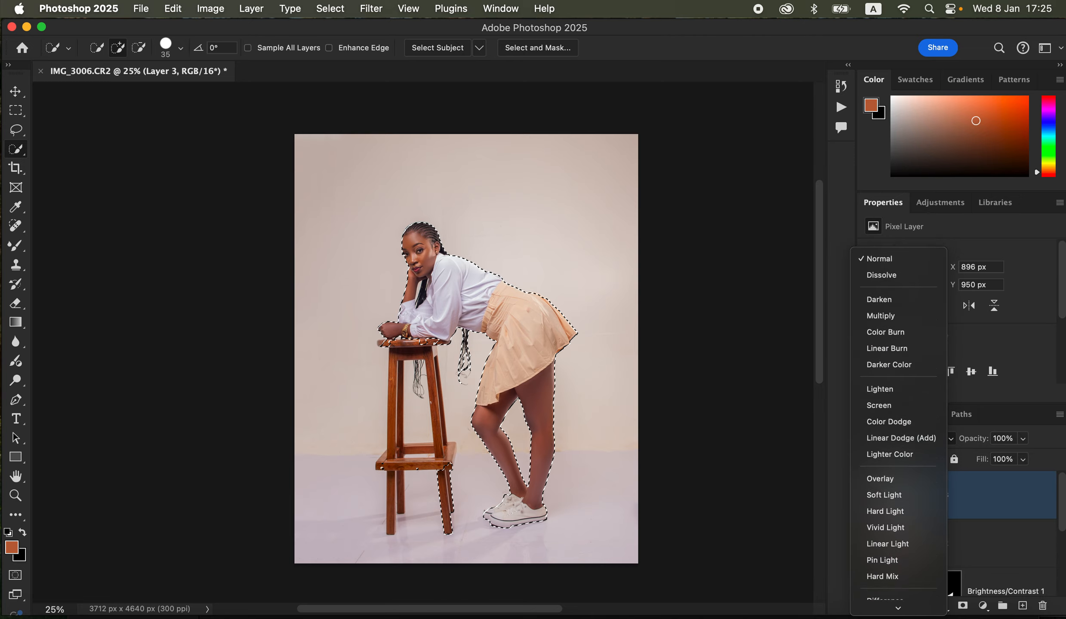
left_click(908, 589)
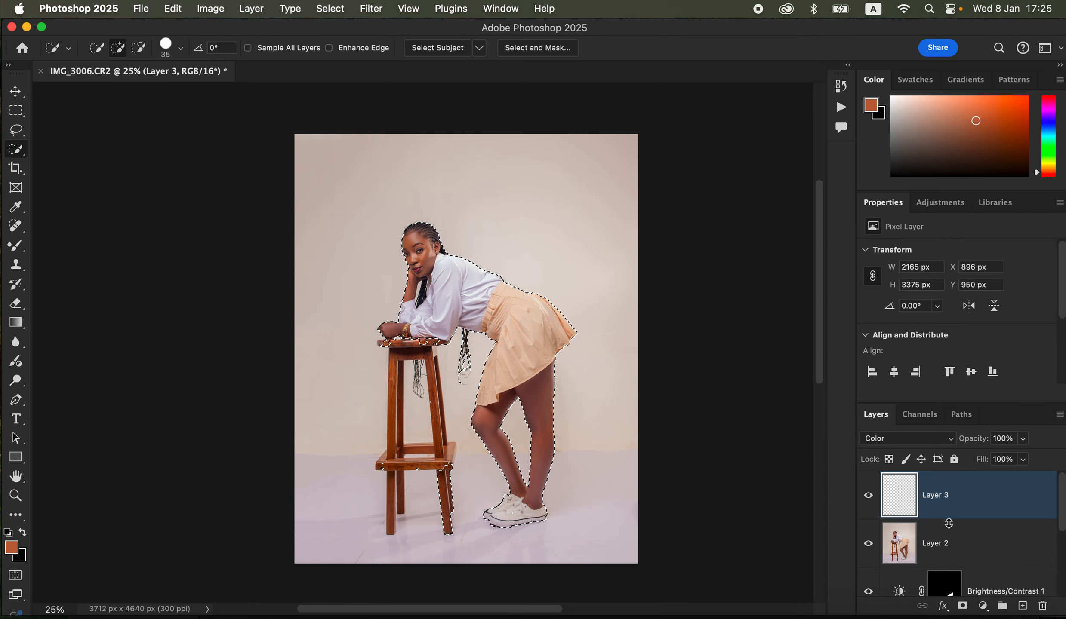
left_click(20, 253)
left_click(78, 240)
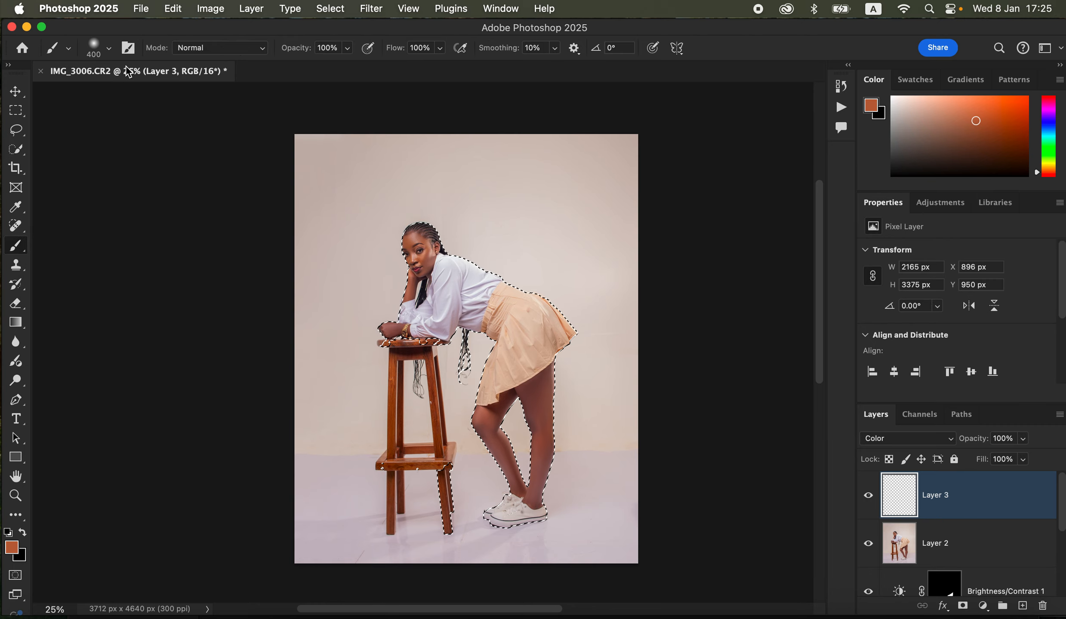
left_click(108, 50)
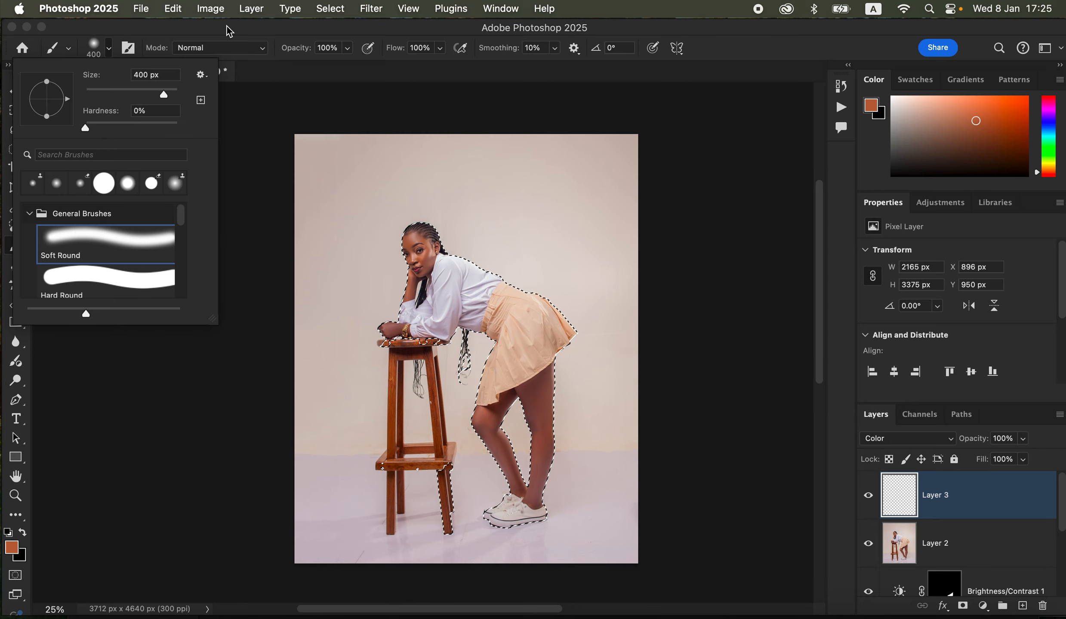
left_click(231, 44)
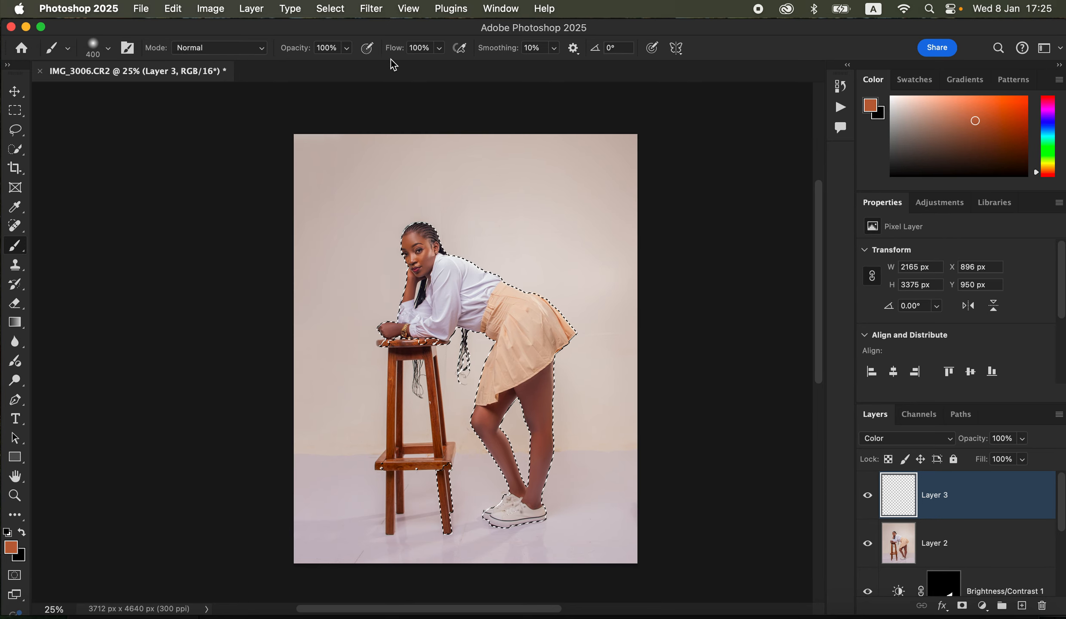
- Sample the skin colour from the forehead as the Brush colour
key("super+minus")
key("super+minus")
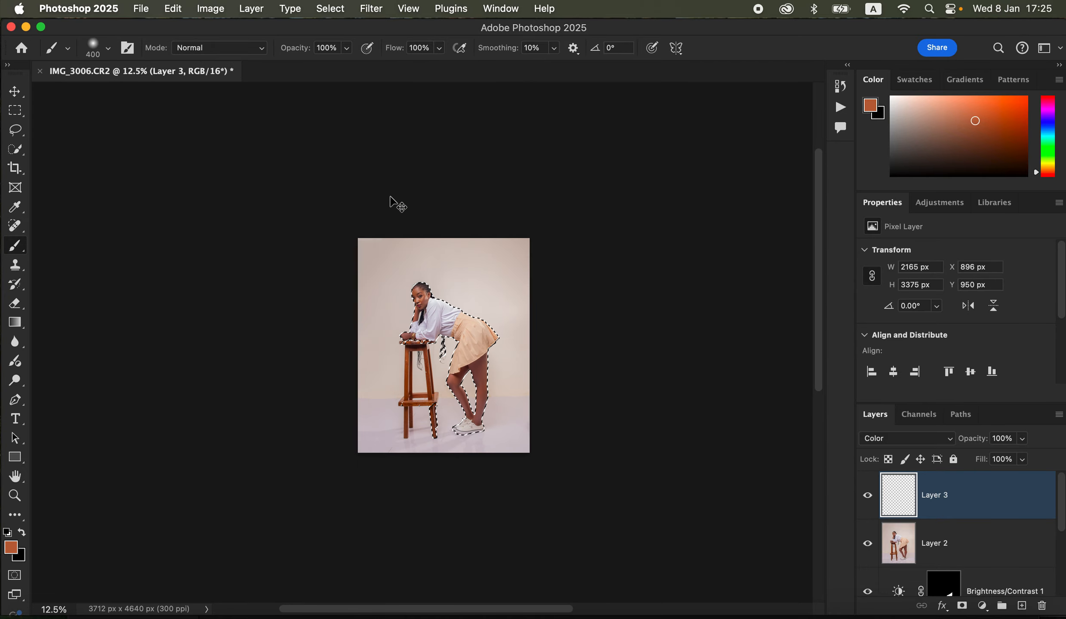
key("super+equal")
key("super+equal")
key("super+equal")
key("super+equal")
key("super+equal")
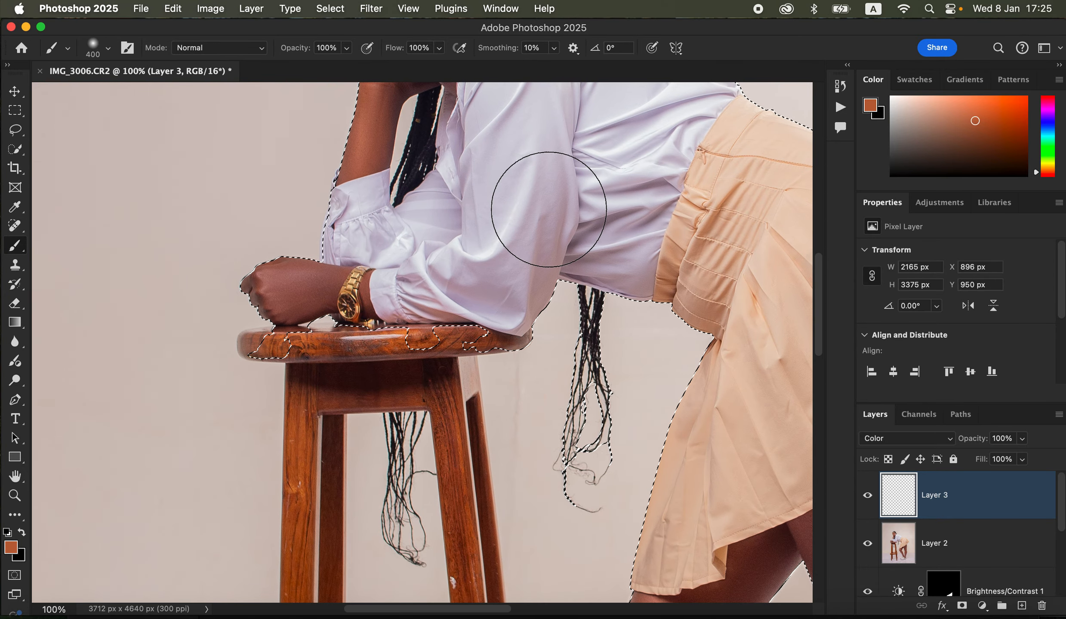
left_click_drag(548, 232, 541, 399)
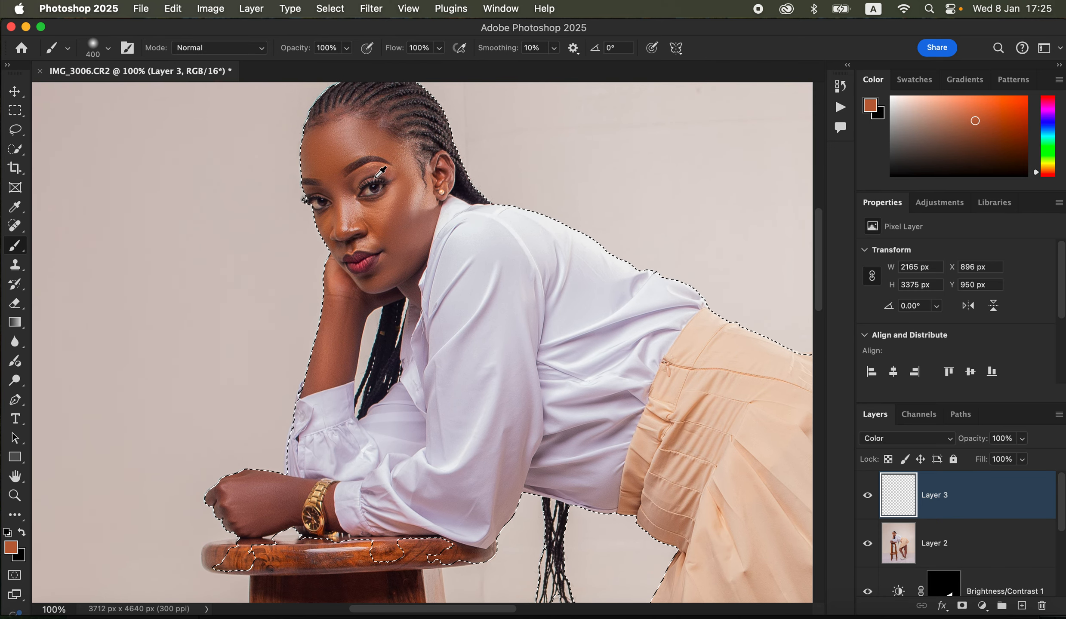
left_click(318, 145, "alt")
left_click(329, 160, "alt")
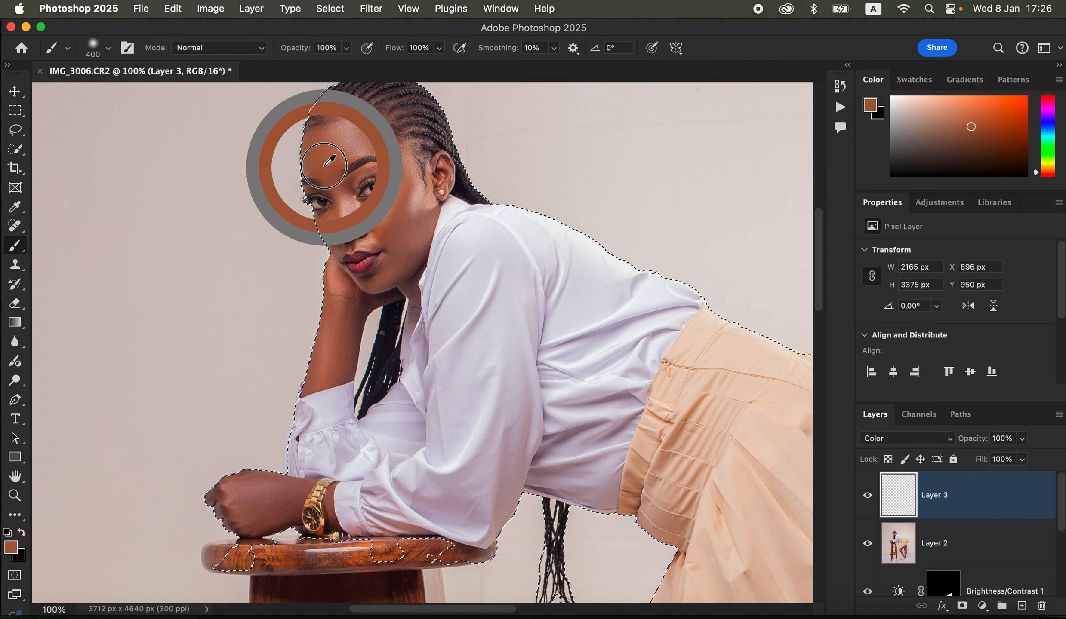
left_click_drag(326, 158, 321, 147)
- Paint the sampled skin tone over the face with a soft 70 px brush
key("bracketleft")
key("bracketleft")
mouse_move(411, 194)
left_mouse_down()
mouse_move(409, 211)
mouse_move(355, 225)
mouse_move(389, 240)
mouse_move(379, 282)
mouse_move(427, 222)
mouse_move(426, 183)
mouse_move(443, 181)
mouse_move(380, 148)
mouse_move(347, 148)
mouse_move(346, 126)
mouse_move(325, 144)
mouse_move(318, 170)
mouse_move(342, 197)
mouse_move(323, 217)
mouse_move(383, 247)
left_mouse_up()
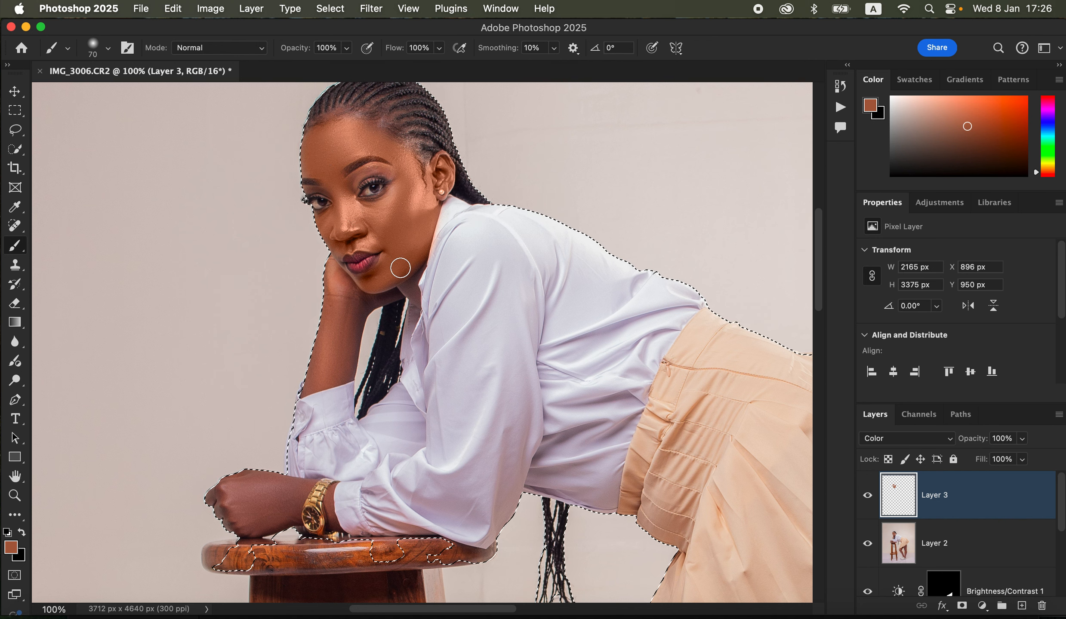
- Paint the skin tone over the neck, the supporting hand and its forearm with a 45 px brush
key("bracketleft")
key("bracketleft")
key("bracketleft")
left_click(337, 259)
mouse_move(346, 274)
left_mouse_down()
mouse_move(370, 286)
mouse_move(365, 306)
mouse_move(414, 274)
mouse_move(418, 299)
mouse_move(410, 276)
mouse_move(413, 292)
mouse_move(388, 280)
mouse_move(345, 296)
left_mouse_up()
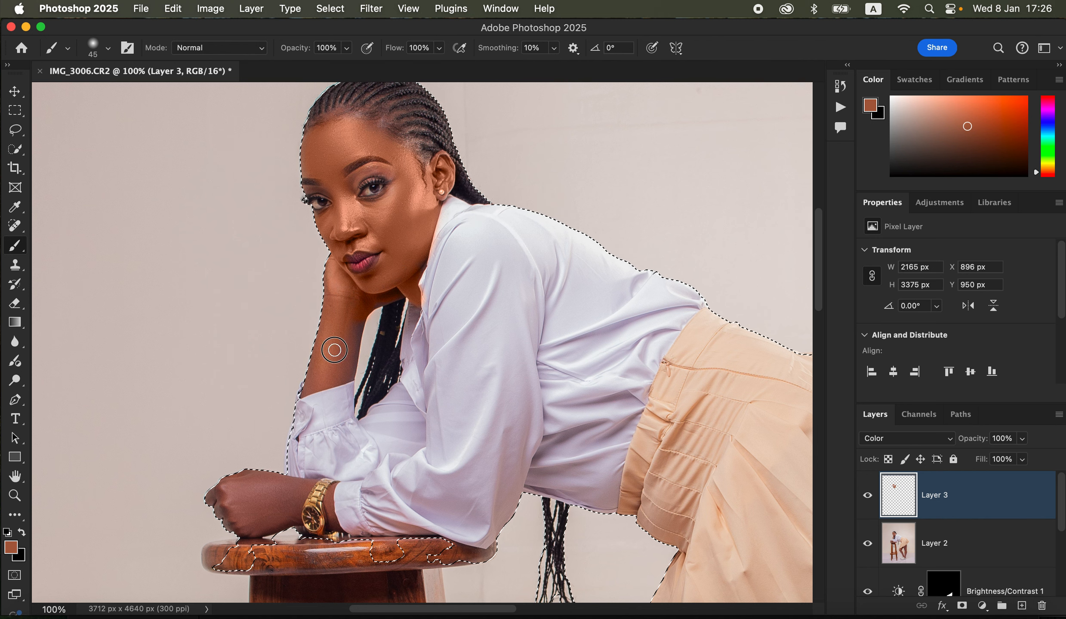
mouse_move(343, 355)
left_mouse_down()
mouse_move(359, 306)
mouse_move(348, 362)
mouse_move(308, 386)
mouse_move(332, 256)
mouse_move(340, 265)
mouse_move(334, 207)
mouse_move(311, 154)
mouse_move(323, 126)
mouse_move(344, 123)
mouse_move(392, 150)
left_mouse_up()
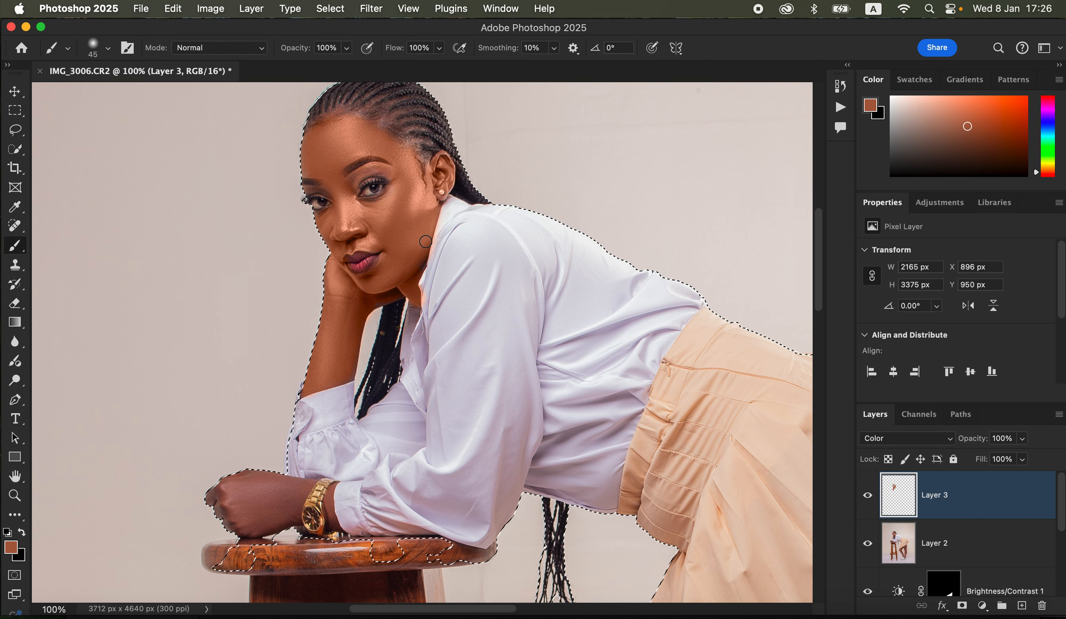
- Paint the skin tone over the hand resting on the stool and the wrist around the watch
left_click_drag(249, 500, 223, 501)
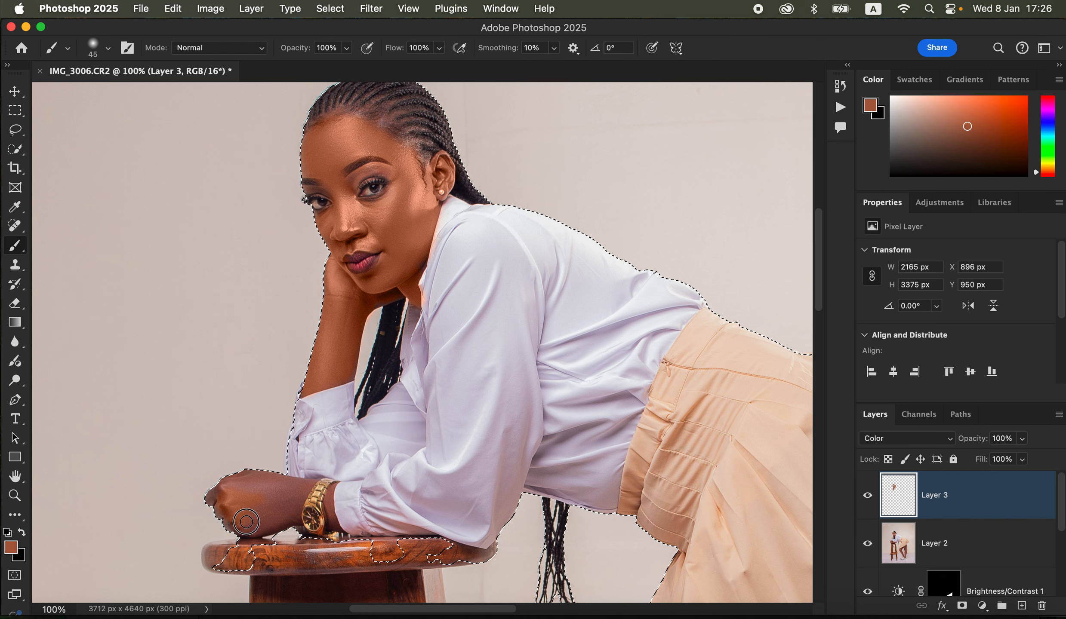
mouse_move(292, 510)
left_mouse_down()
mouse_move(271, 487)
mouse_move(290, 487)
mouse_move(261, 478)
mouse_move(237, 493)
left_mouse_up()
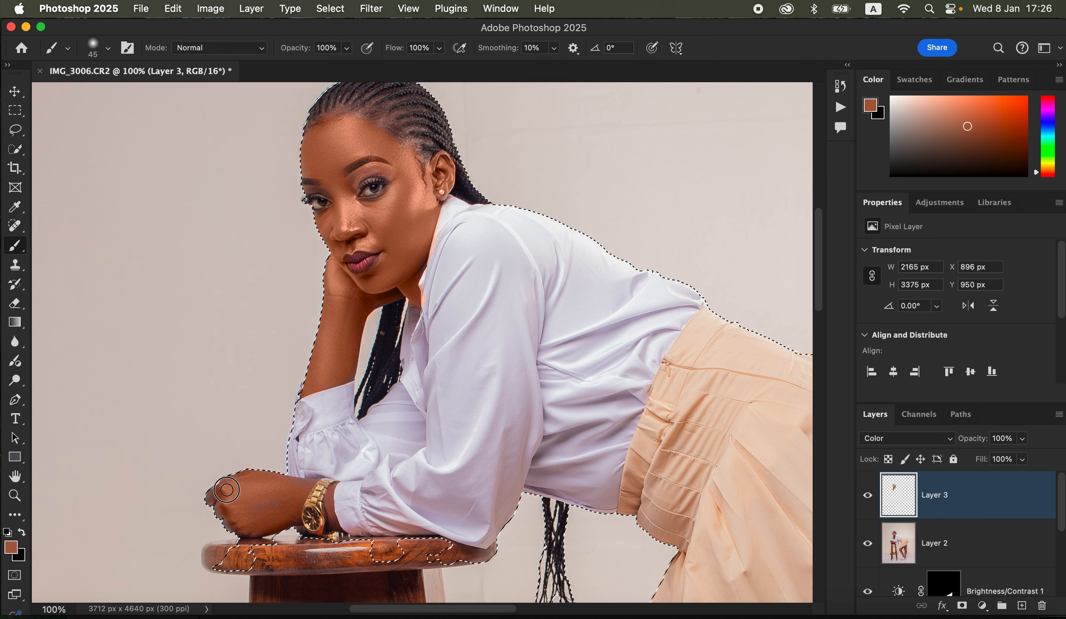
mouse_move(306, 488)
left_mouse_down()
mouse_move(291, 485)
mouse_move(329, 508)
left_mouse_up()
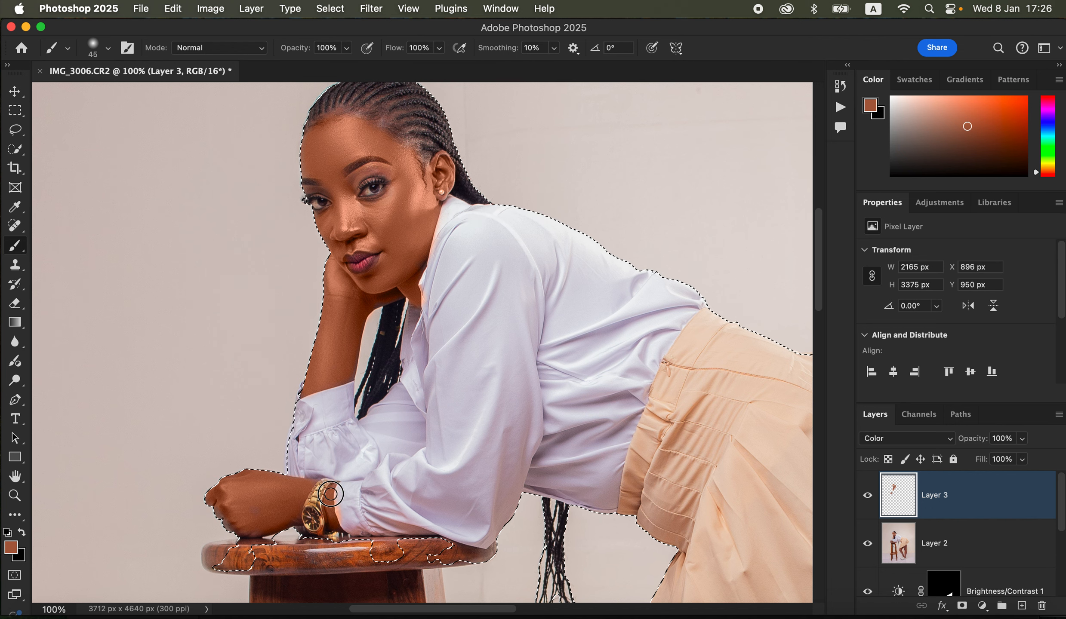
- Paint the skin tone over both legs down to the ankles with larger brush sizes, finishing at 125 px
key("space")
mouse_move(606, 496)
left_mouse_down()
mouse_move(452, 253)
mouse_move(340, 121)
left_mouse_up()
mouse_move(579, 568)
left_mouse_down()
mouse_move(535, 426)
mouse_move(554, 302)
left_mouse_up()
key("bracketright")
key("bracketright")
key("bracketright")
key("bracketright")
key("bracketright")
key("bracketright")
key("bracketright")
key("bracketright")
key("bracketright")
key("bracketright")
key("bracketright")
key("bracketright")
key("bracketright")
key("bracketright")
mouse_move(534, 200)
left_mouse_down()
mouse_move(541, 225)
mouse_move(542, 383)
mouse_move(543, 176)
mouse_move(555, 290)
mouse_move(528, 475)
mouse_move(529, 447)
mouse_move(541, 453)
mouse_move(500, 515)
mouse_move(519, 532)
mouse_move(537, 500)
mouse_move(535, 530)
mouse_move(462, 465)
mouse_move(470, 492)
mouse_move(440, 447)
mouse_move(440, 468)
mouse_move(480, 492)
mouse_move(434, 404)
mouse_move(427, 359)
mouse_move(397, 363)
mouse_move(428, 413)
mouse_move(380, 248)
mouse_move(404, 267)
mouse_move(342, 274)
mouse_move(380, 343)
mouse_move(305, 203)
mouse_move(302, 163)
mouse_move(292, 190)
mouse_move(322, 277)
mouse_move(366, 198)
mouse_move(345, 218)
mouse_move(357, 203)
mouse_move(324, 180)
mouse_move(376, 156)
mouse_move(386, 167)
mouse_move(439, 107)
mouse_move(508, 108)
mouse_move(478, 122)
mouse_move(519, 158)
mouse_move(571, 131)
mouse_move(514, 183)
mouse_move(569, 295)
mouse_move(445, 317)
mouse_move(393, 369)
mouse_move(416, 429)
mouse_move(506, 303)
left_mouse_up()
key("bracketleft")
key("bracketleft")
key("bracketleft")
key("bracketleft")
key("bracketleft")
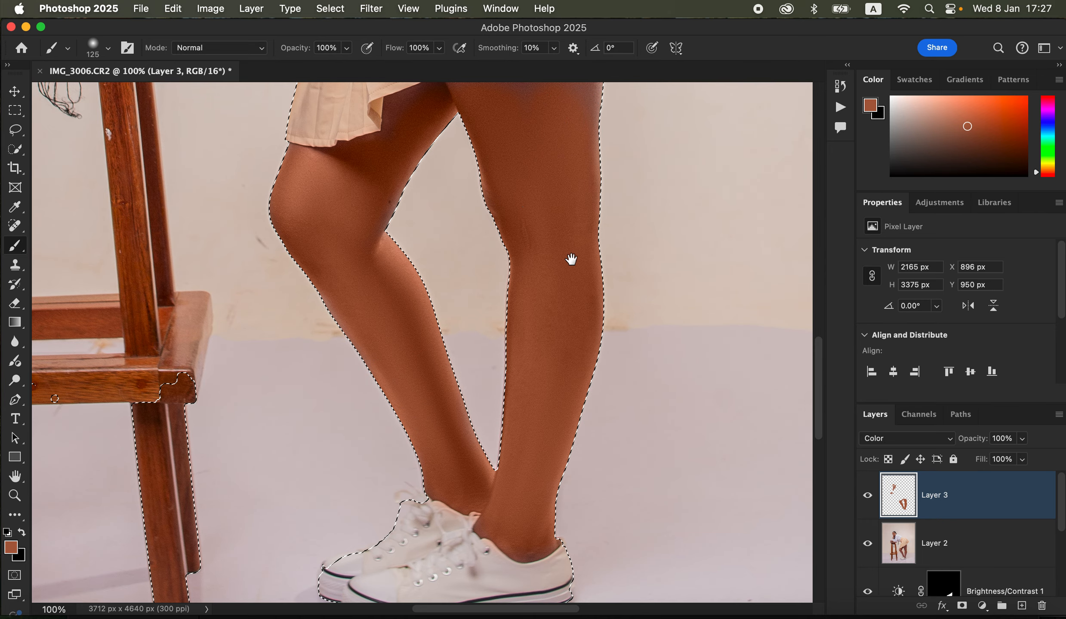
- Paint the skin tone onto the upper thighs along the skirt hem, reducing the brush to 90 and 80 px
scroll(571, 257, "up", 5)
mouse_move(531, 237)
left_mouse_down()
mouse_move(481, 259)
mouse_move(566, 218)
mouse_move(613, 160)
mouse_move(594, 285)
mouse_move(591, 252)
mouse_move(571, 227)
mouse_move(453, 275)
mouse_move(474, 283)
left_mouse_up()
key("bracketleft")
key("bracketleft")
key("bracketleft")
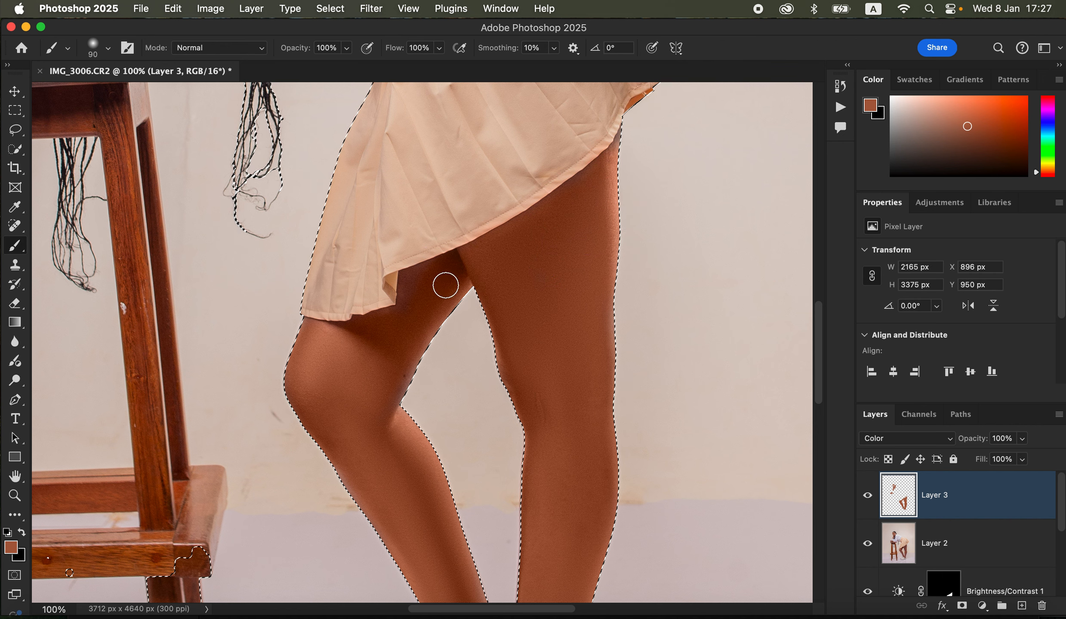
mouse_move(408, 303)
left_mouse_down()
mouse_move(369, 328)
mouse_move(341, 364)
left_mouse_up()
mouse_move(571, 205)
left_mouse_down()
mouse_move(628, 131)
mouse_move(619, 173)
mouse_move(627, 151)
left_mouse_up()
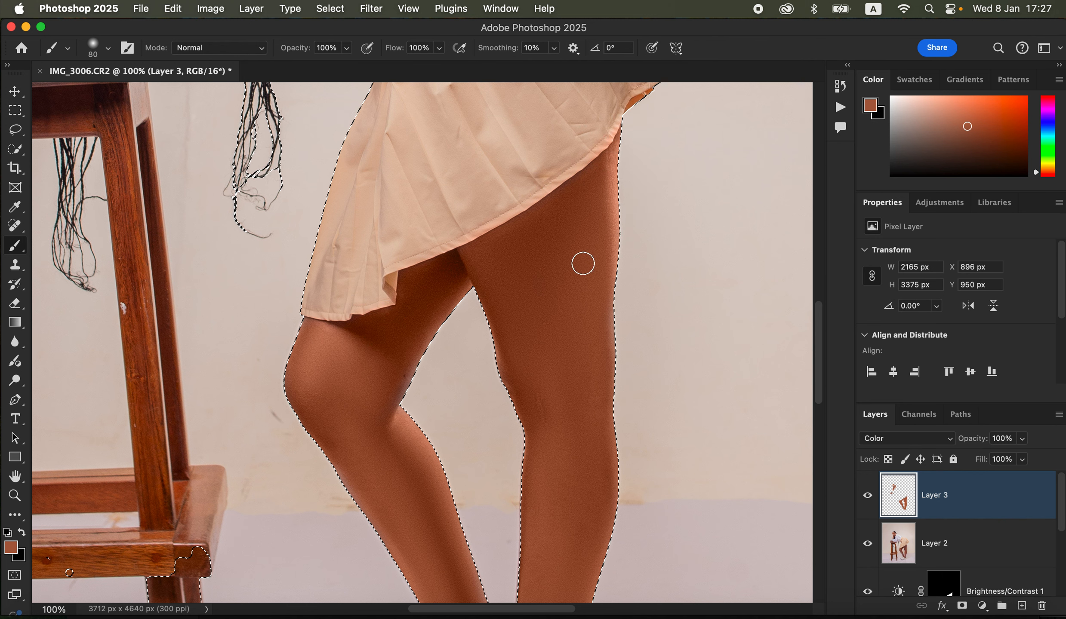
mouse_move(410, 356)
left_mouse_down()
mouse_move(397, 408)
mouse_move(322, 414)
left_mouse_up()
- Paint the skin tone into the shaded neck and hand area under the chin with a 35 px brush
key("space")
left_click_drag(516, 293, 559, 421)
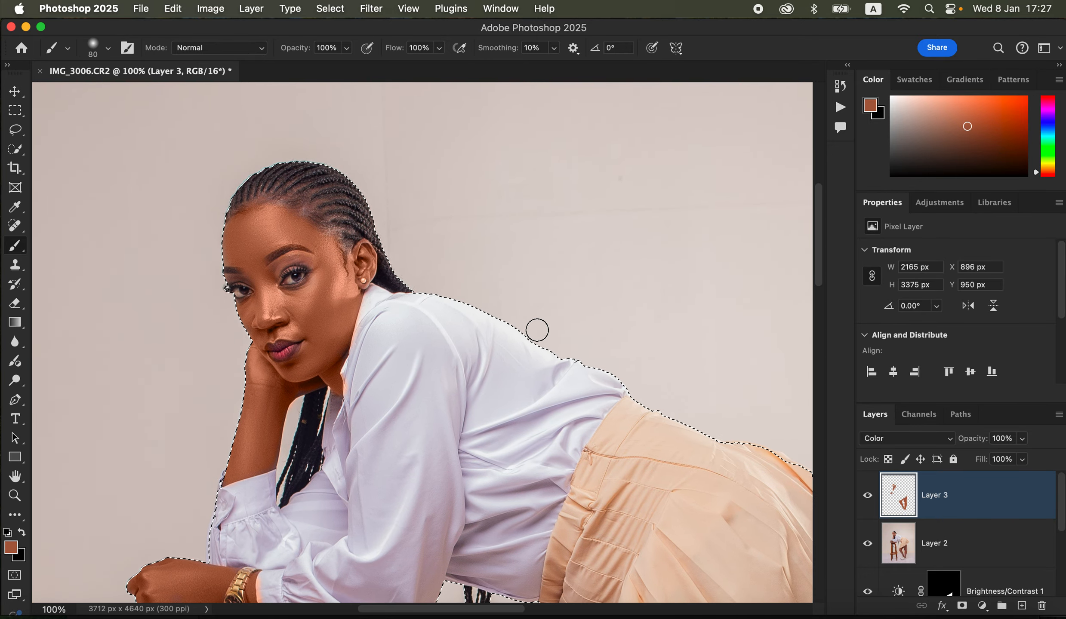
key("super+equal")
key("super+equal")
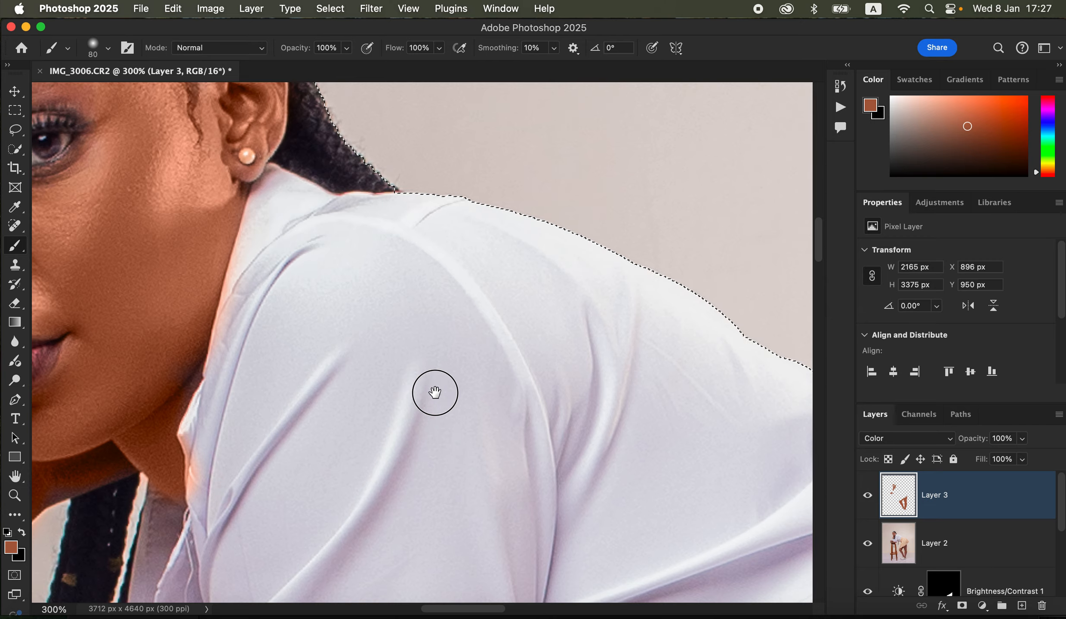
left_click_drag(424, 403, 594, 333)
key("bracketleft")
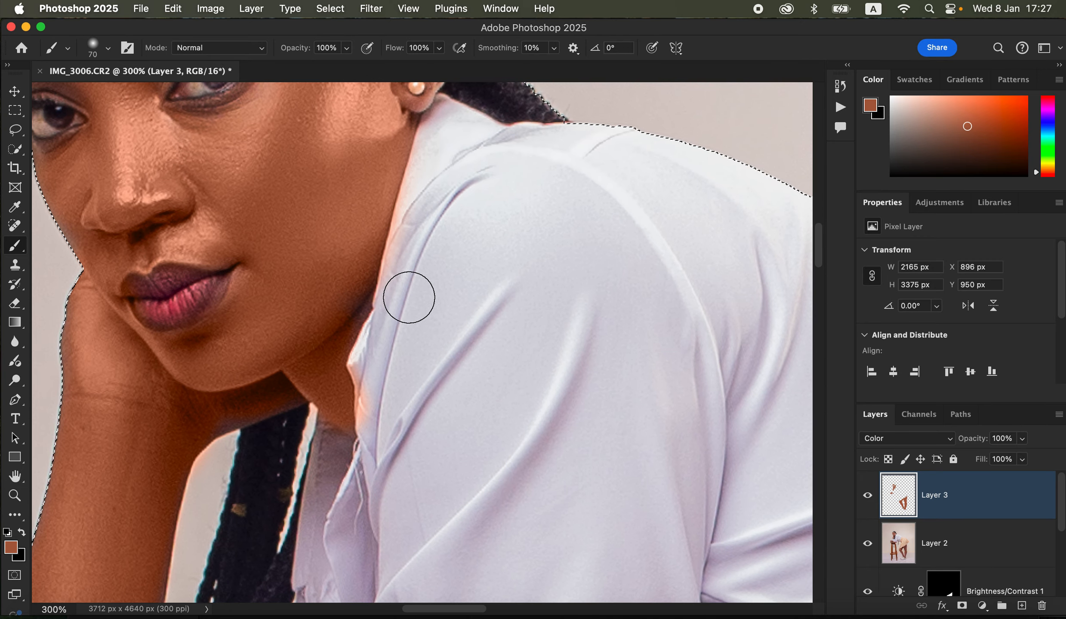
key("bracketleft")
mouse_move(364, 294)
left_mouse_down()
mouse_move(328, 361)
mouse_move(339, 423)
left_mouse_up()
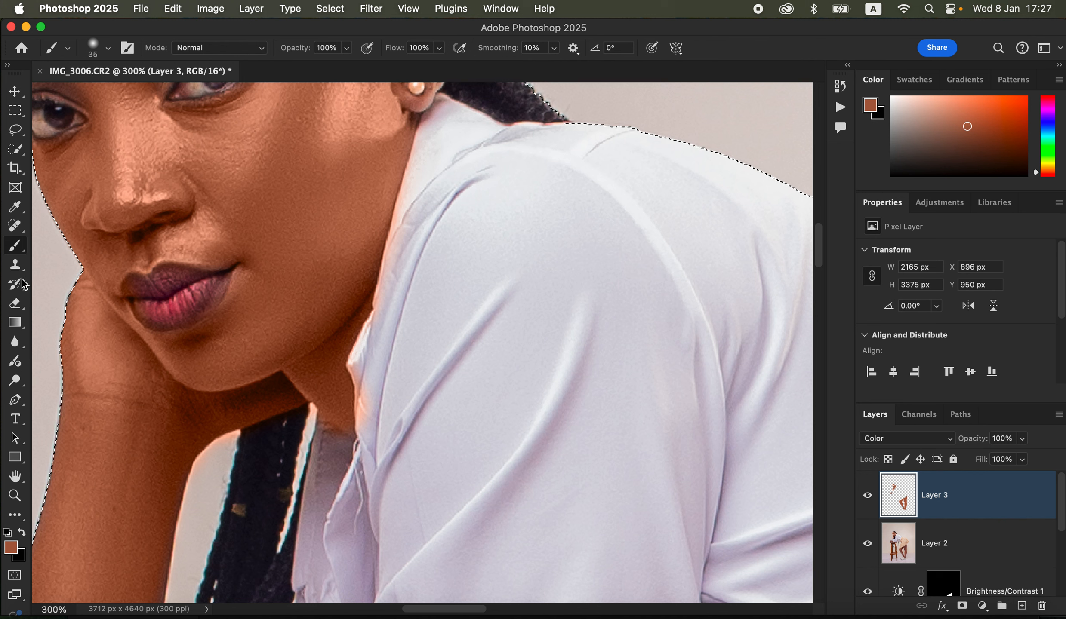
- Erase the painted skin colour from the lips with a soft 25 px Eraser
left_click(22, 303)
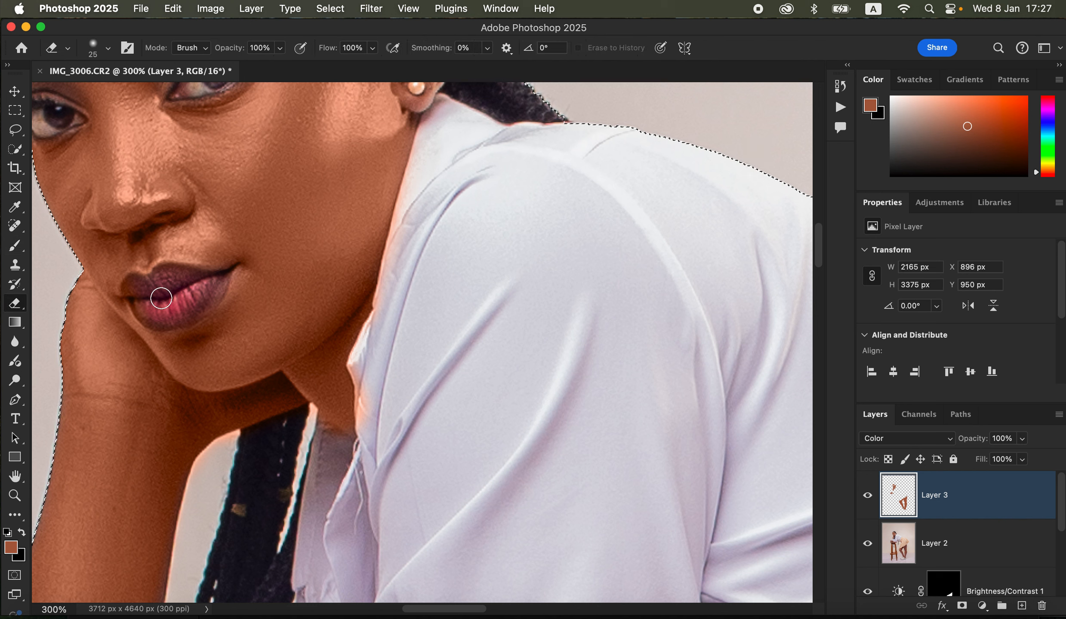
left_click(205, 49)
left_click(110, 51)
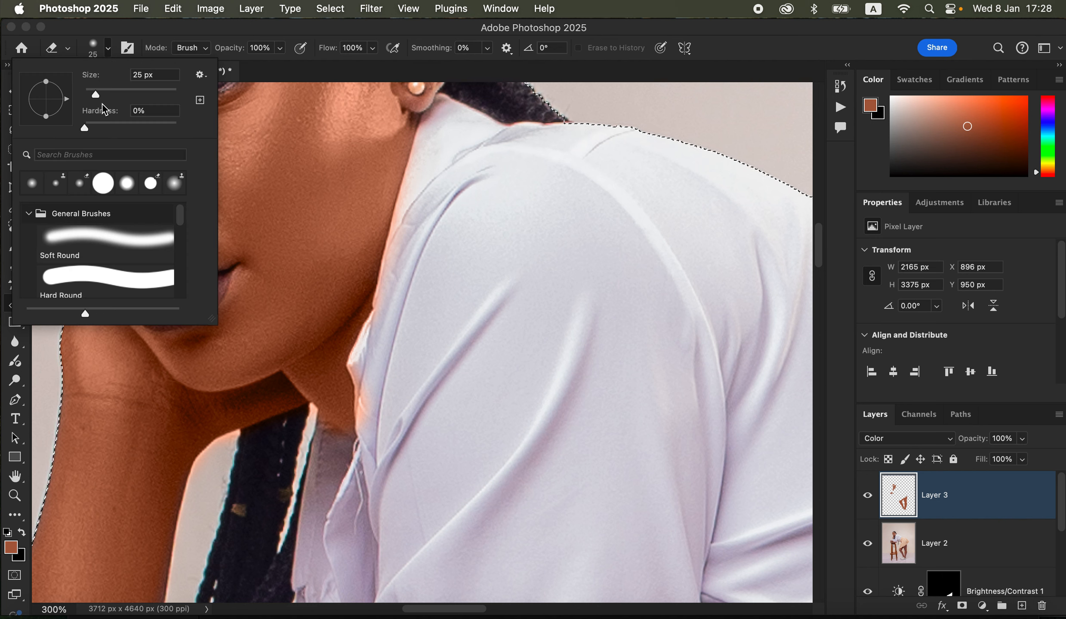
left_click(110, 51)
mouse_move(140, 293)
left_mouse_down()
mouse_move(163, 315)
mouse_move(205, 284)
mouse_move(157, 311)
mouse_move(136, 282)
mouse_move(202, 280)
mouse_move(197, 305)
left_mouse_up()
scroll(452, 233, "up", 3)
scroll(452, 233, "right", 2)
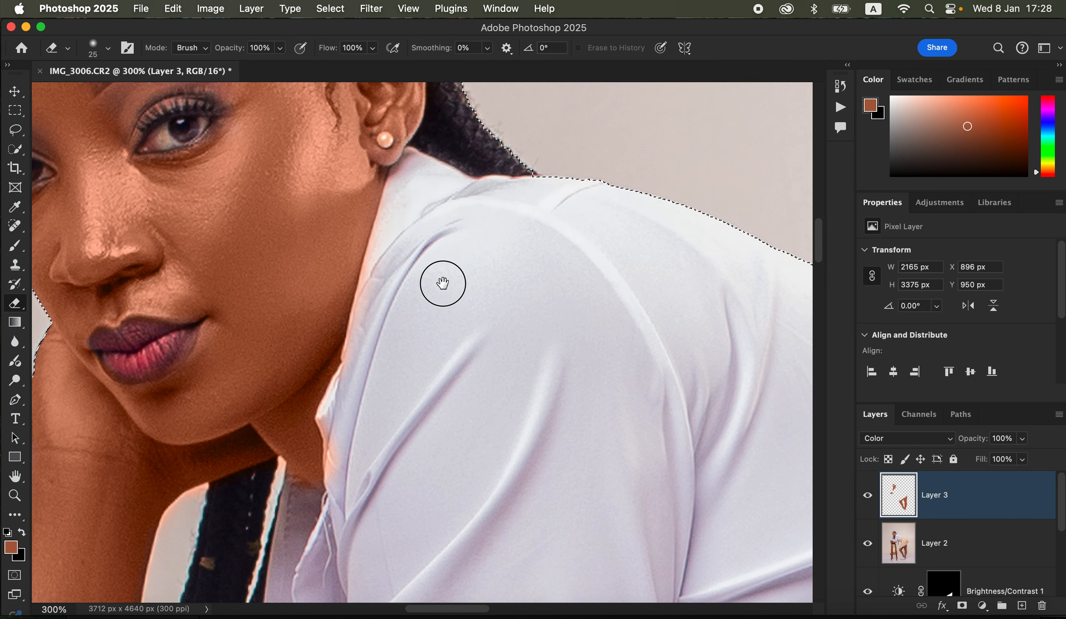
- Erase the spilled skin colour from the shirt collar, the front opening and the fabric beside the braids
left_click_drag(393, 214, 399, 226)
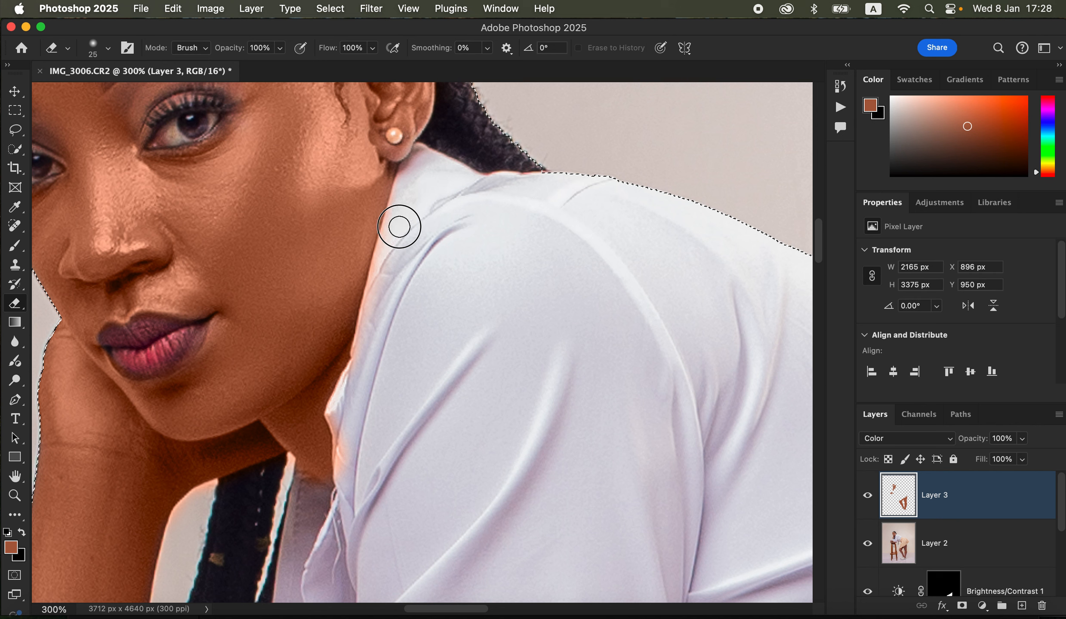
left_click_drag(367, 332, 358, 388)
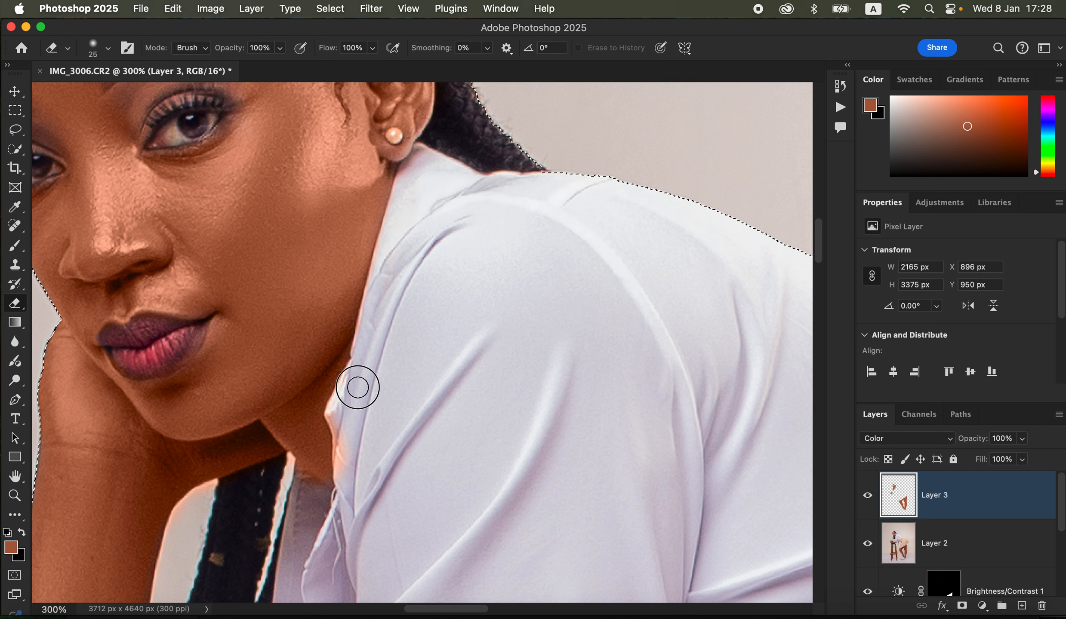
mouse_move(347, 483)
left_mouse_down()
mouse_move(299, 500)
mouse_move(313, 513)
mouse_move(288, 482)
mouse_move(331, 510)
mouse_move(306, 482)
left_mouse_up()
mouse_move(214, 494)
left_mouse_down()
mouse_move(190, 499)
mouse_move(214, 488)
mouse_move(204, 503)
left_mouse_up()
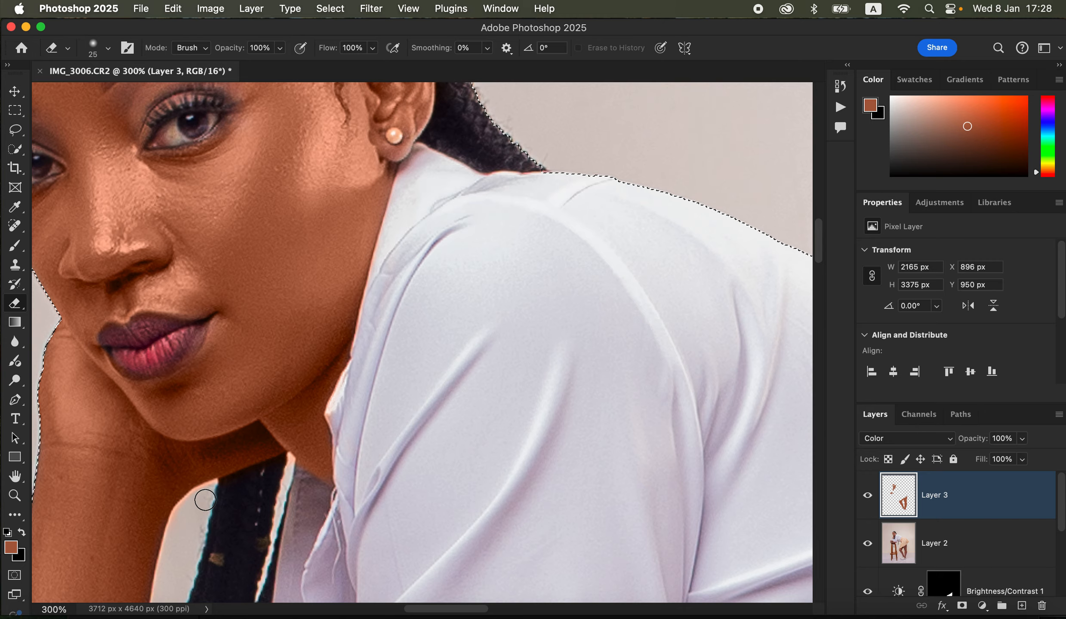
- Erase excess skin colour at the wrist beside the gold watch
scroll(411, 386, "down", 10)
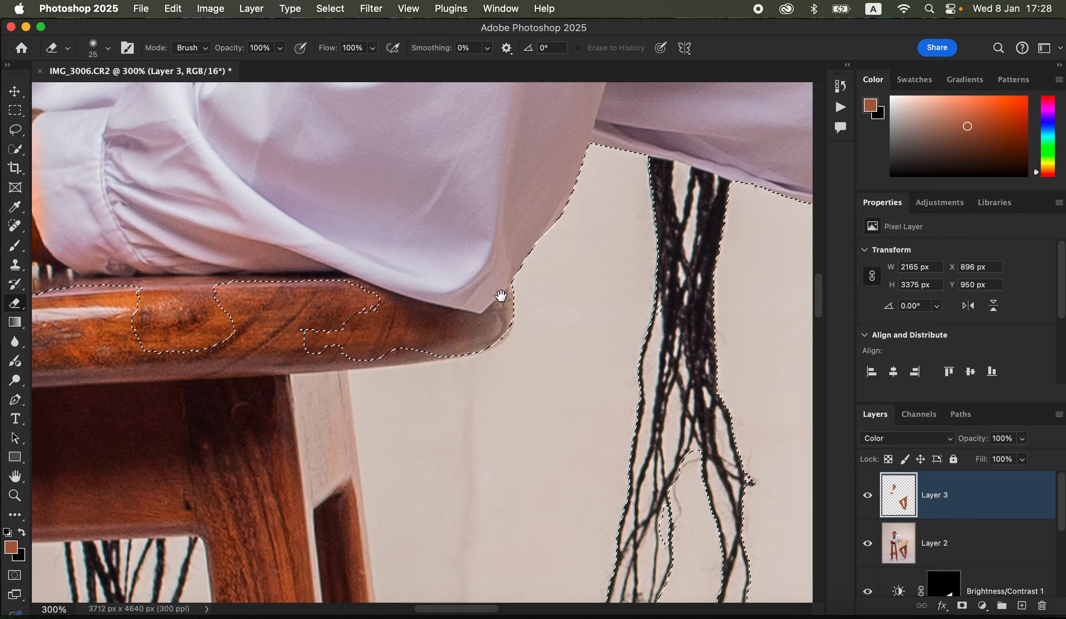
scroll(501, 296, "left", 9)
scroll(547, 326, "up", 3)
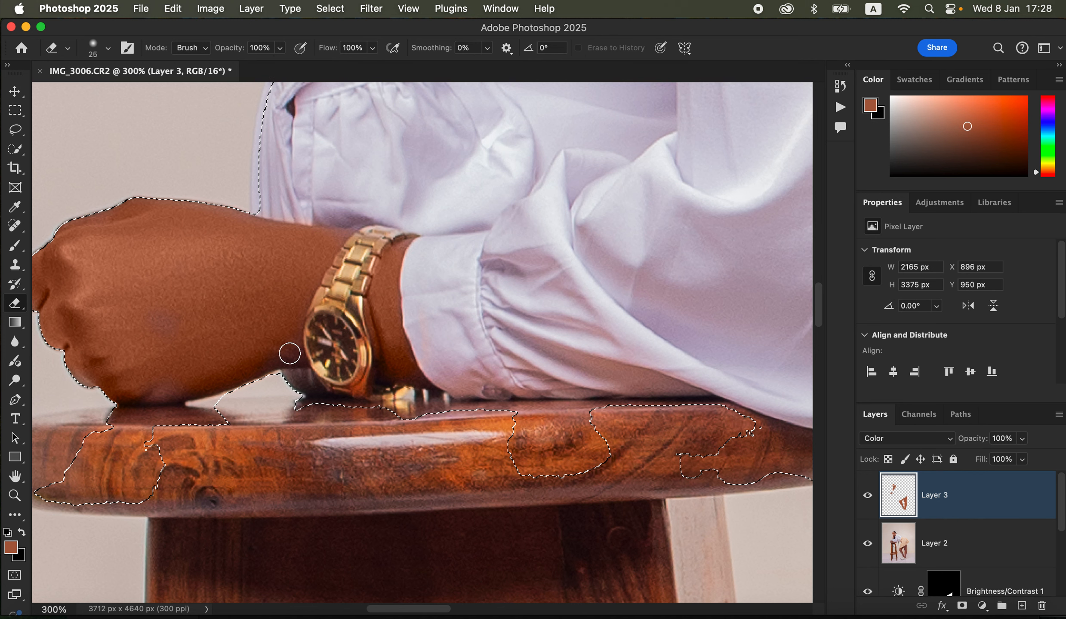
mouse_move(292, 347)
left_mouse_down()
mouse_move(257, 355)
mouse_move(173, 325)
mouse_move(153, 332)
mouse_move(193, 330)
mouse_move(204, 343)
mouse_move(163, 331)
mouse_move(264, 332)
left_mouse_up()
- Erase the spilled skin colour from the skirt's folded front corner and lower hem with a 25 px Eraser
key("b")
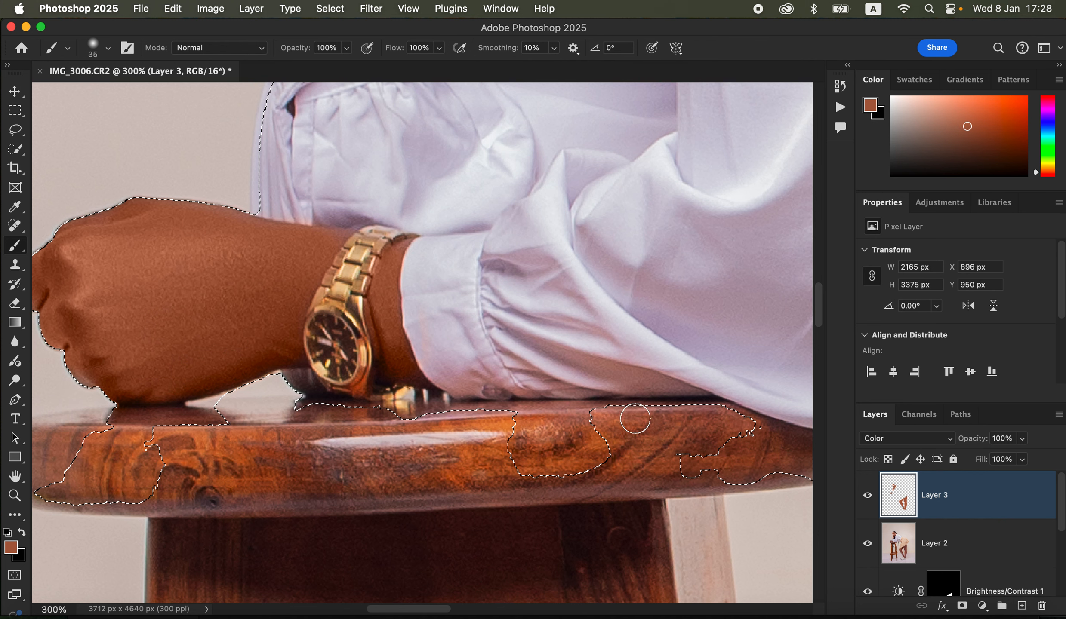
left_click_drag(686, 471, 459, 202)
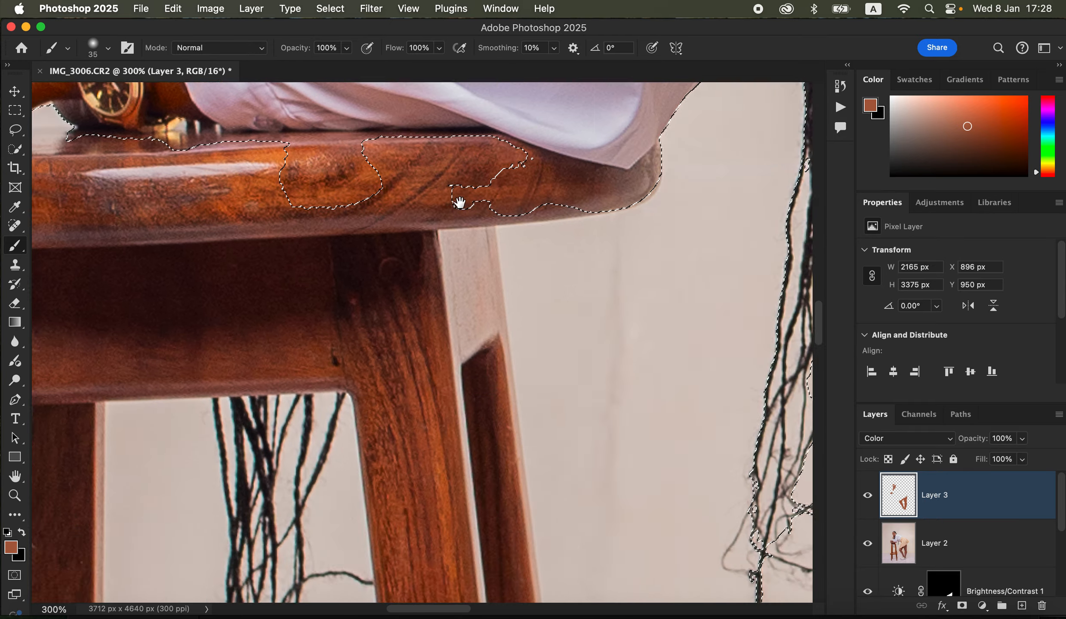
scroll(460, 202, "down", 15)
scroll(460, 202, "right", 10)
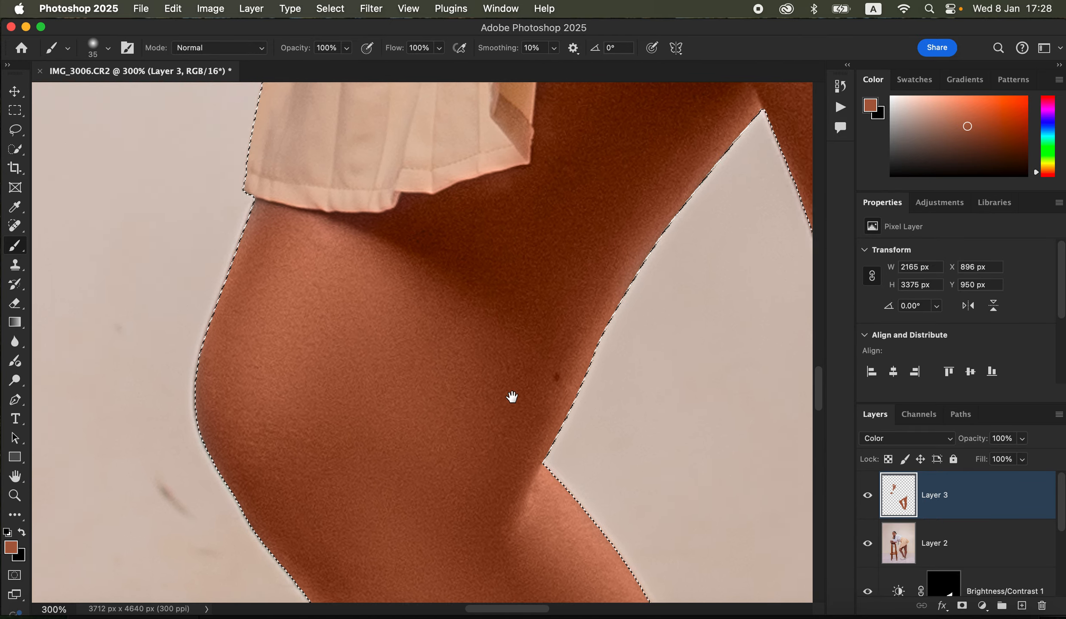
scroll(502, 402, "up", 10)
scroll(502, 402, "right", 5)
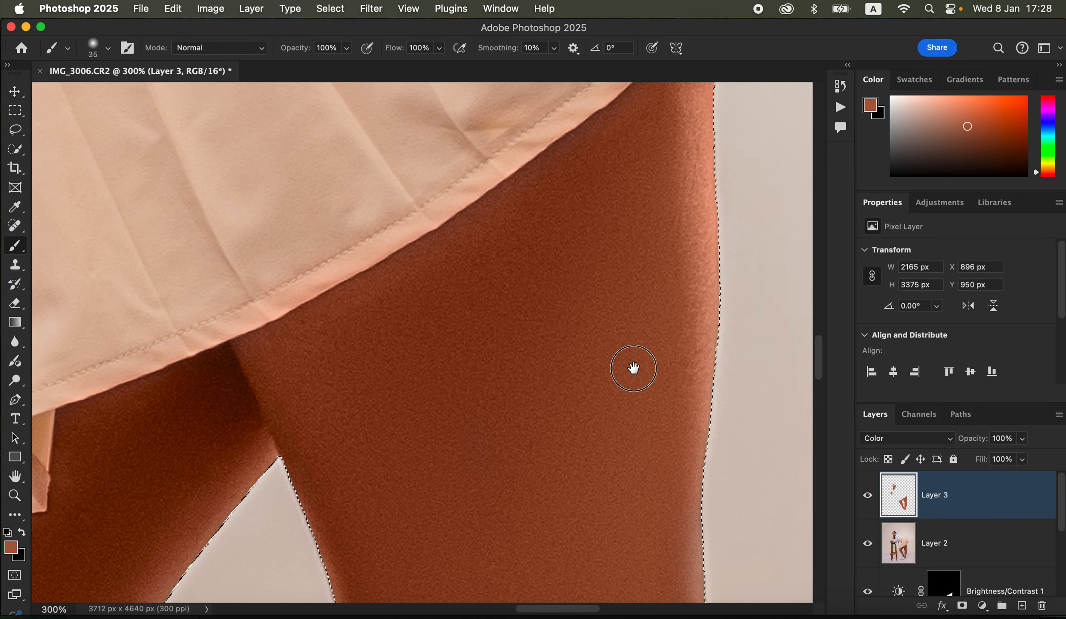
scroll(628, 362, "left", 5)
scroll(628, 362, "down", 1)
key("e")
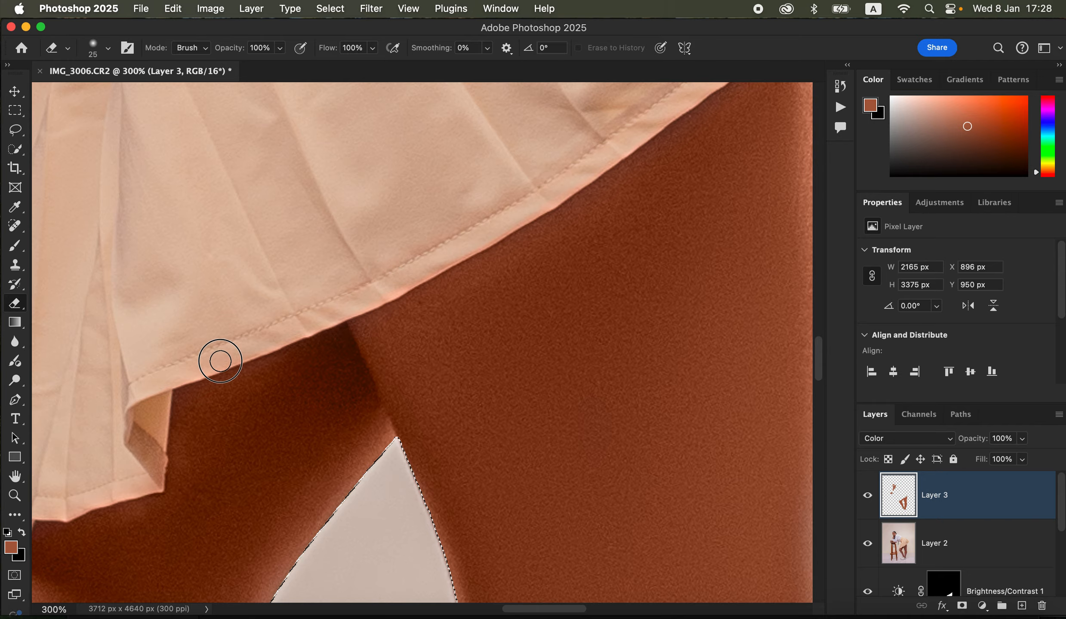
mouse_move(137, 408)
left_mouse_down()
mouse_move(156, 460)
mouse_move(135, 493)
left_mouse_up()
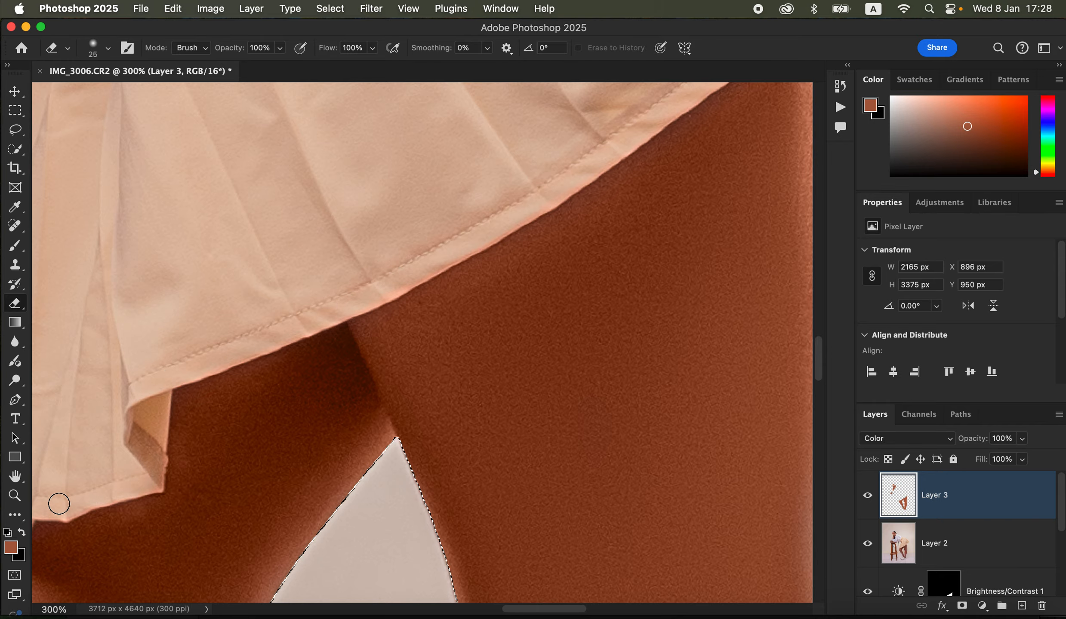
- Examine the painted skin tone across the full portrait and up close around the ankles and shoes
key("super+minus")
key("super+minus")
key("super+minus")
key("super+minus")
key("super+minus")
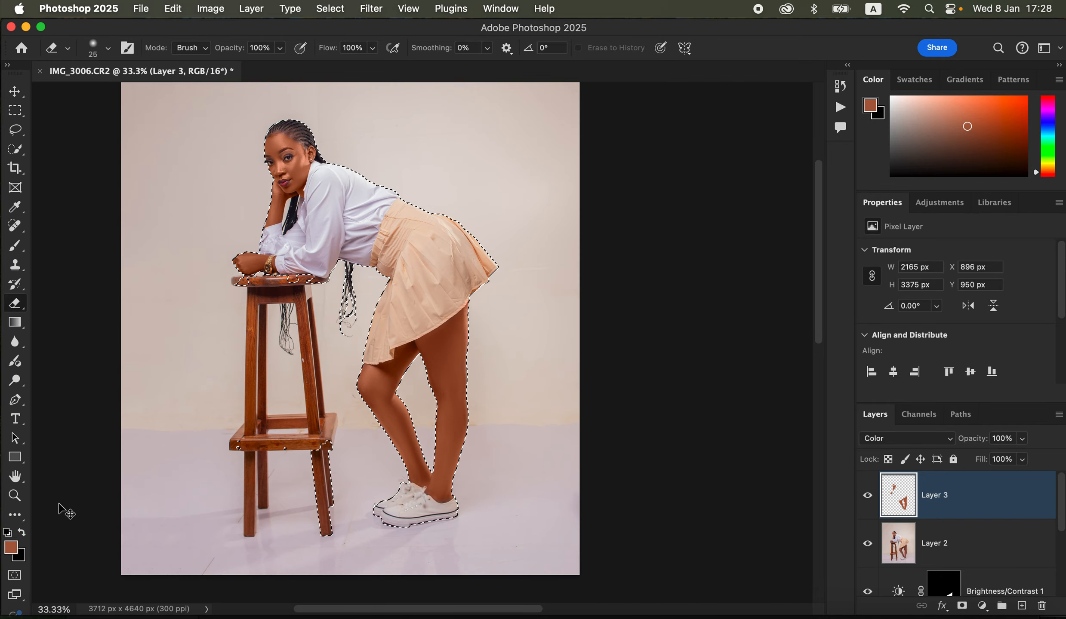
key("super+plus")
key("super+plus")
key("super+plus")
left_click_drag(519, 418, 575, 175)
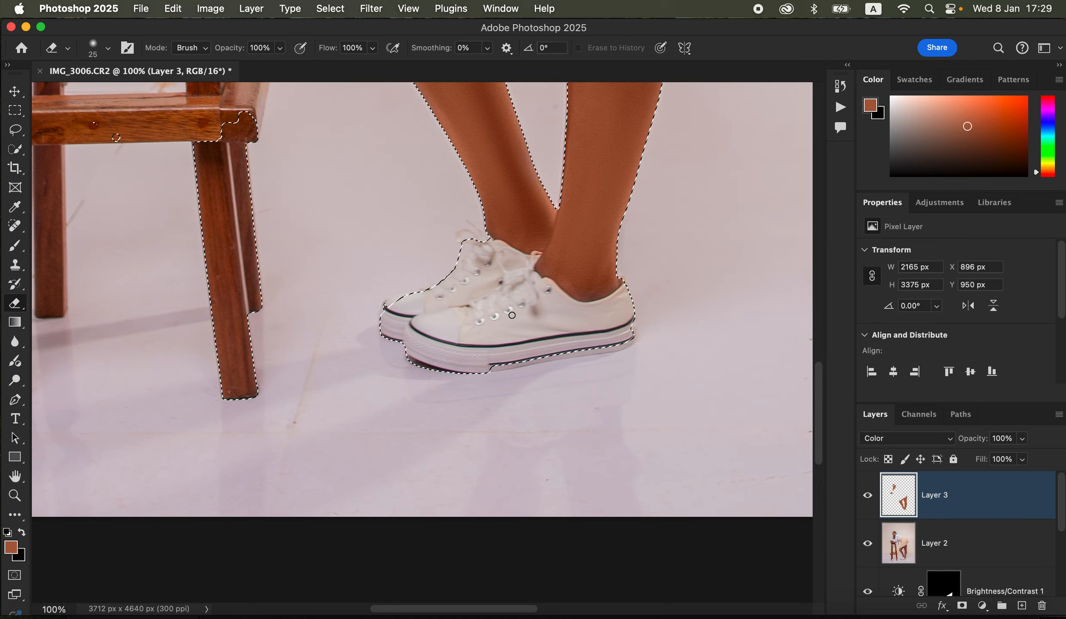
key("super+minus")
key("super+minus")
key("super+minus")
key("super+minus")
key("super+minus")
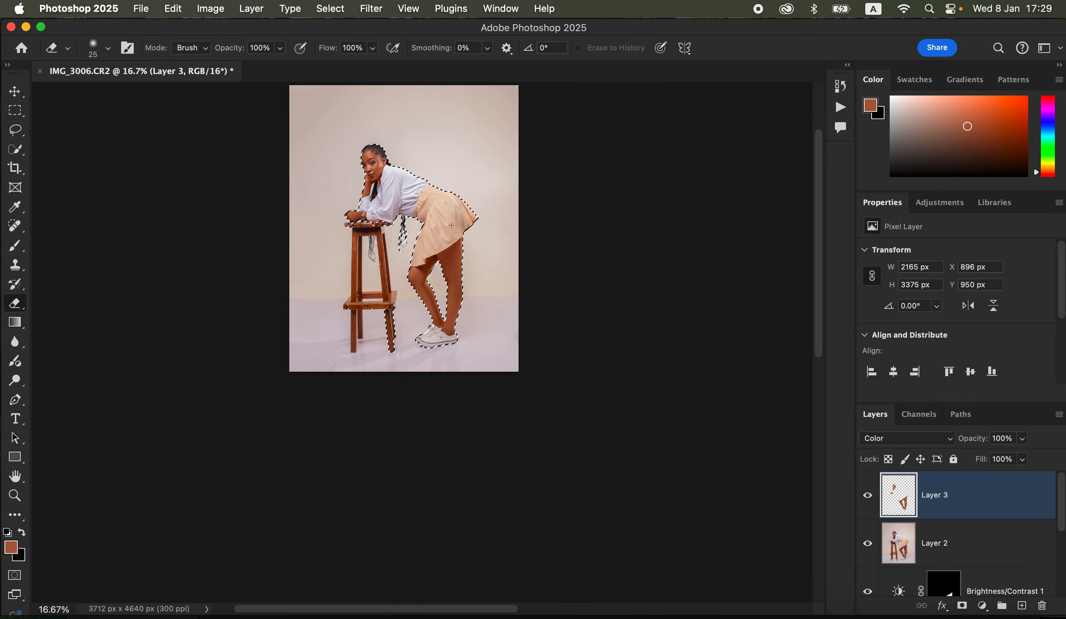
scroll(451, 226, "up", 3)
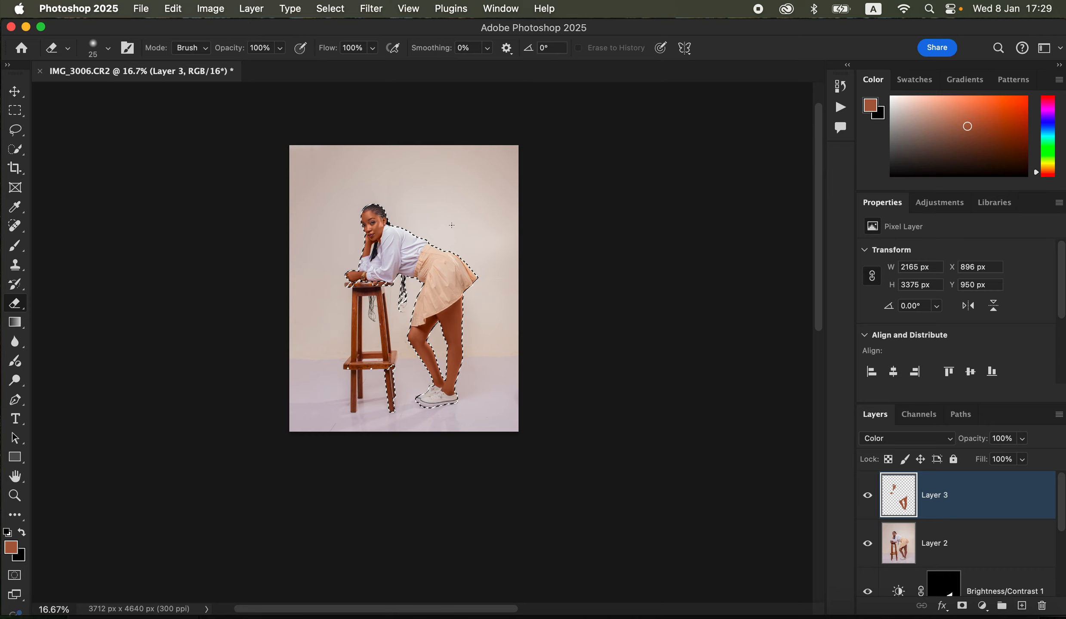
- Deselect the subject and lower the opacity of the skin-tone layer, Layer 3, to about 73%
key("super+d")
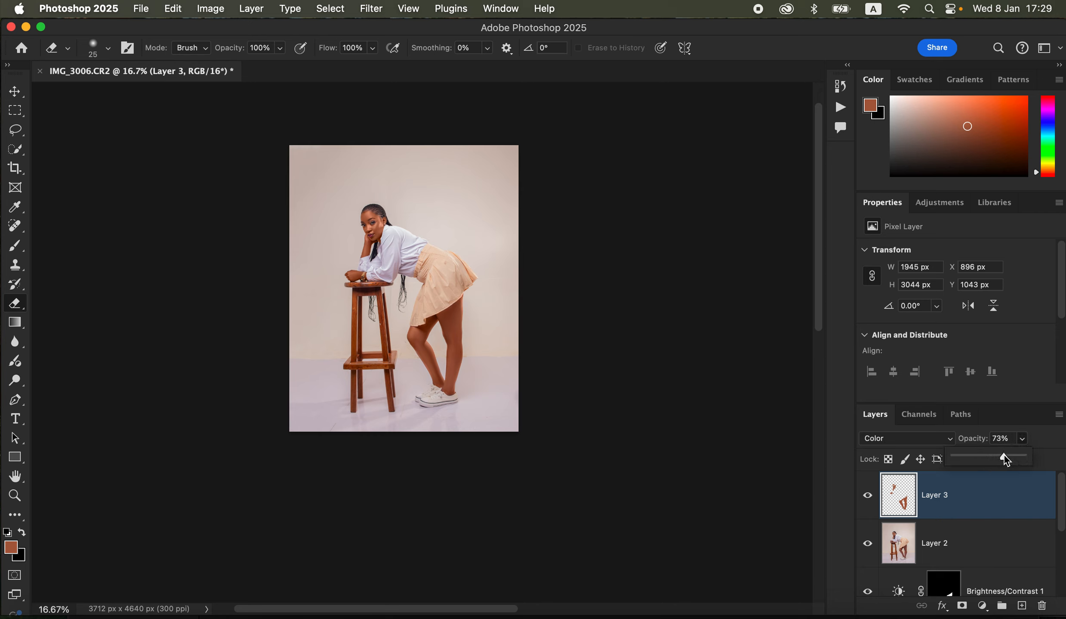
left_click_drag(1007, 456, 1009, 459)
left_click_drag(1004, 456, 1003, 455)
- Add a Hue/Saturation adjustment layer above Layer 3 and set the lightness of the Reds to -4
left_click(982, 608)
left_click(971, 450)
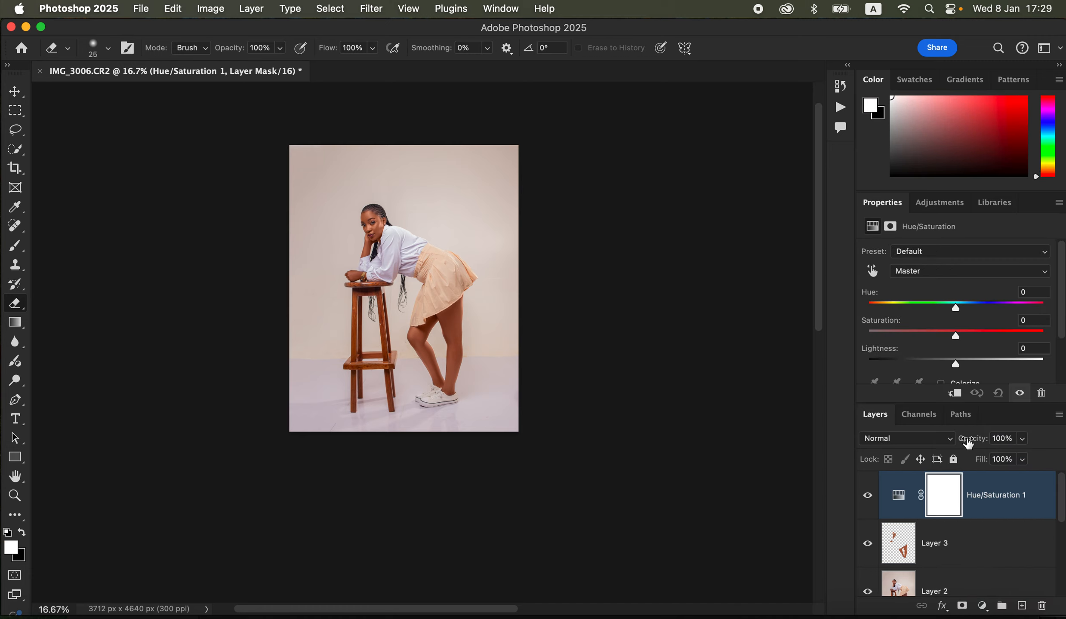
left_click(951, 277)
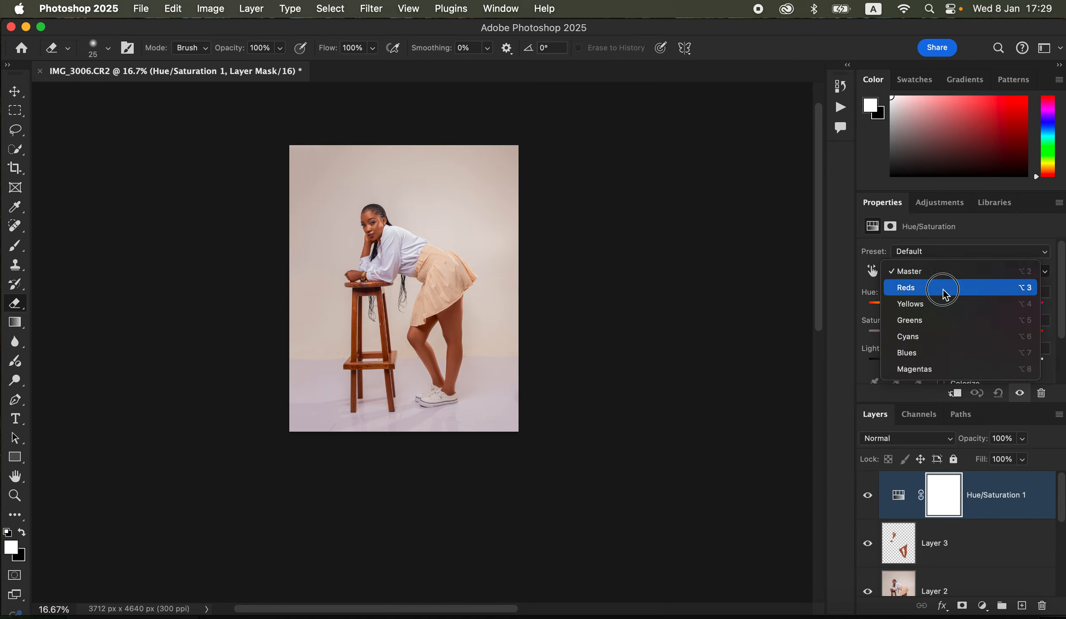
left_click(944, 294)
left_click(942, 276)
left_click(942, 272)
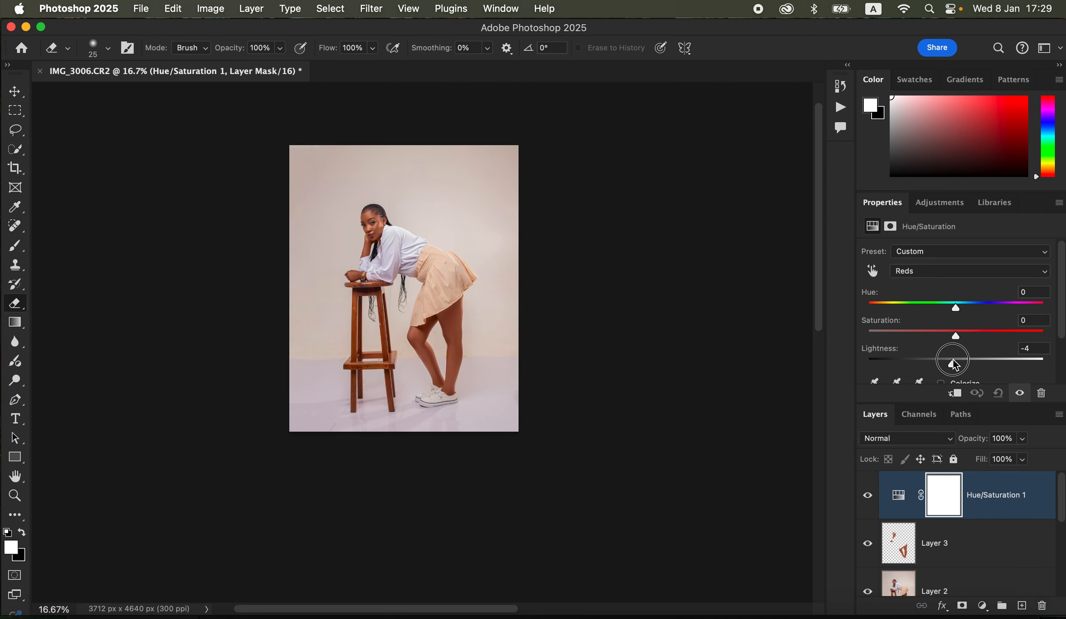
key("super+plus")
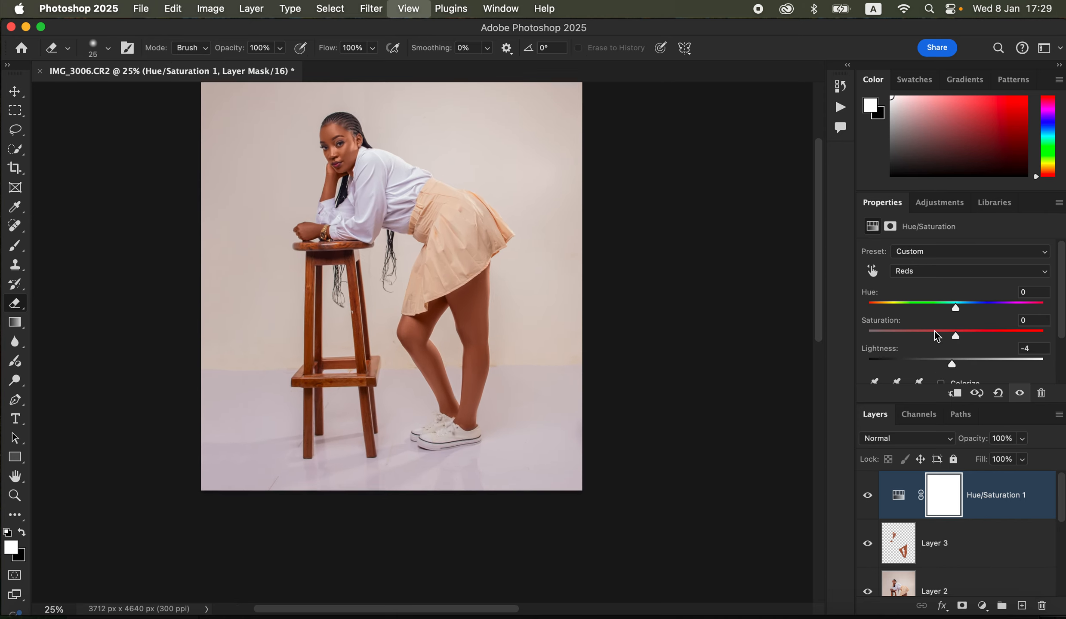
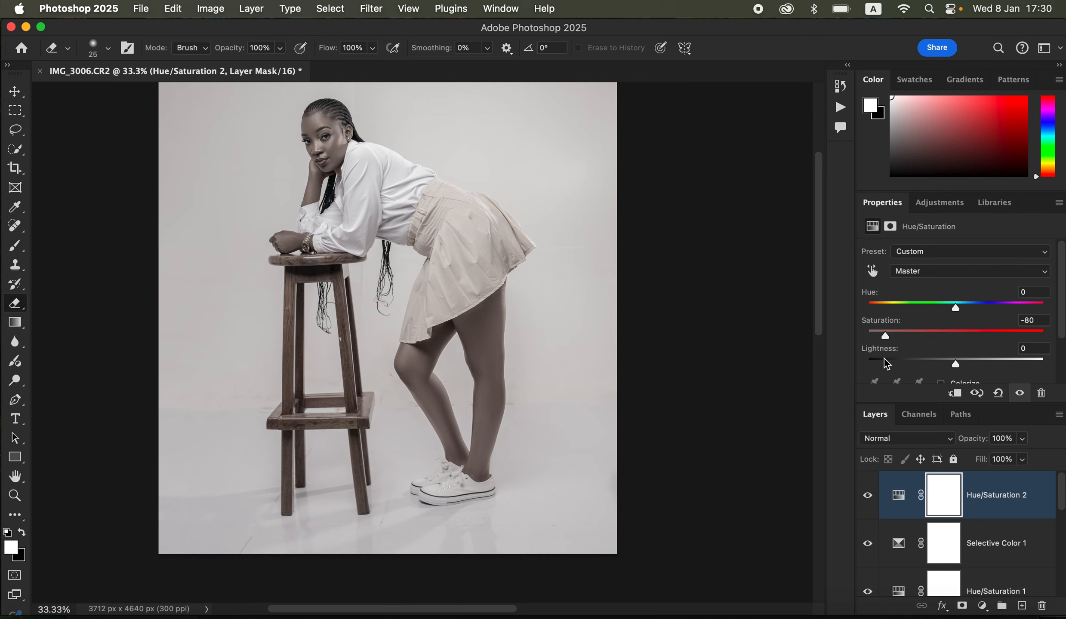
- Invert the Hue/Saturation 2 mask to black and ready the Brush tool with white as the foreground colour
key("super+i")
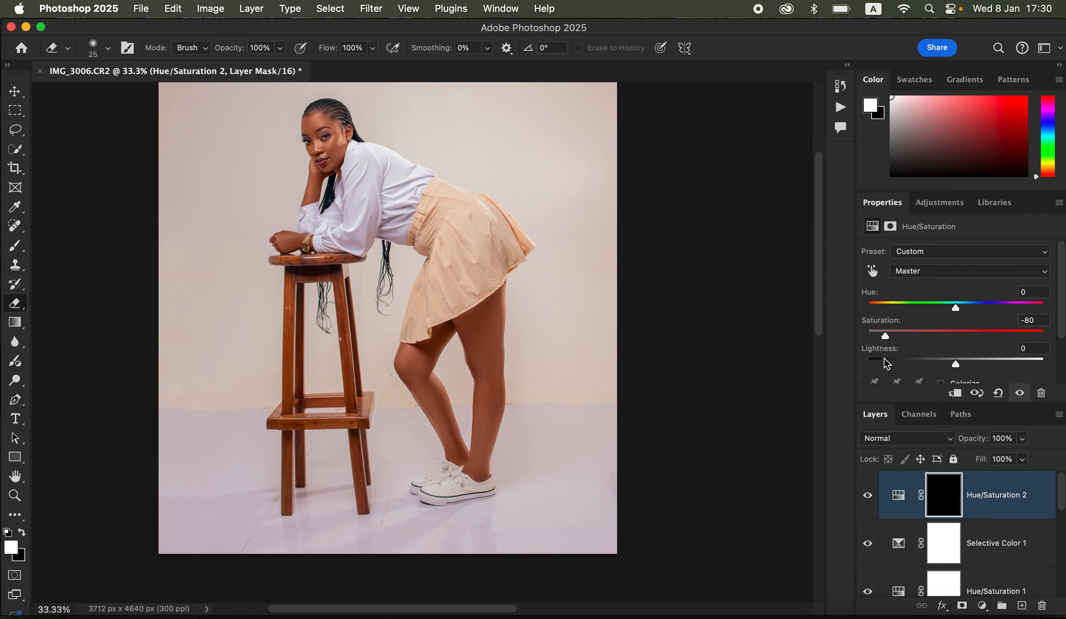
key("super+equal")
key("super+equal")
key("super+equal")
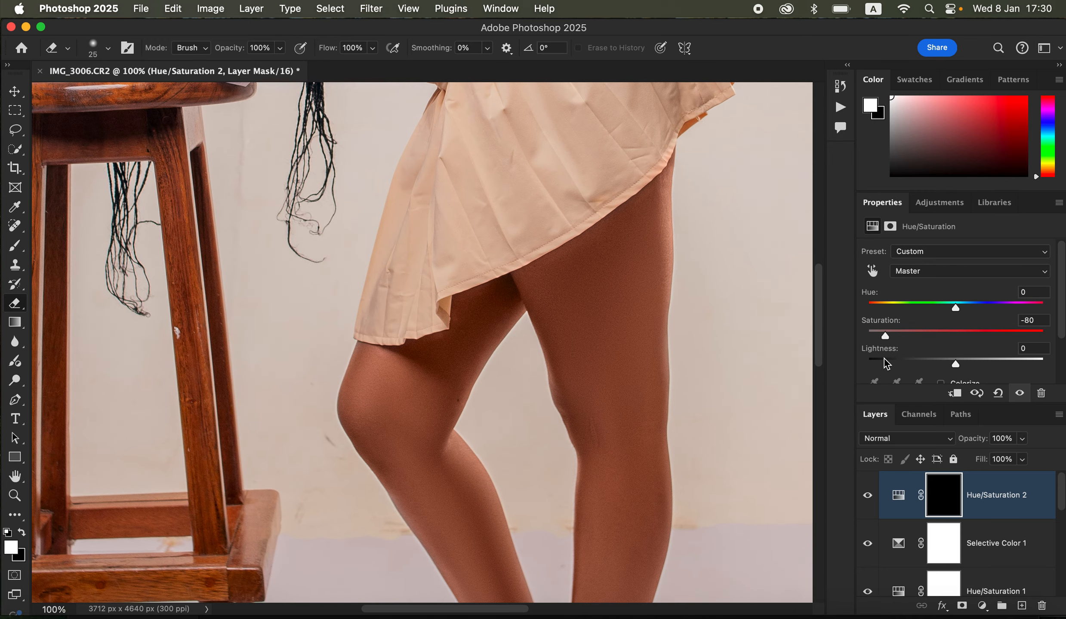
left_click_drag(363, 356, 443, 433)
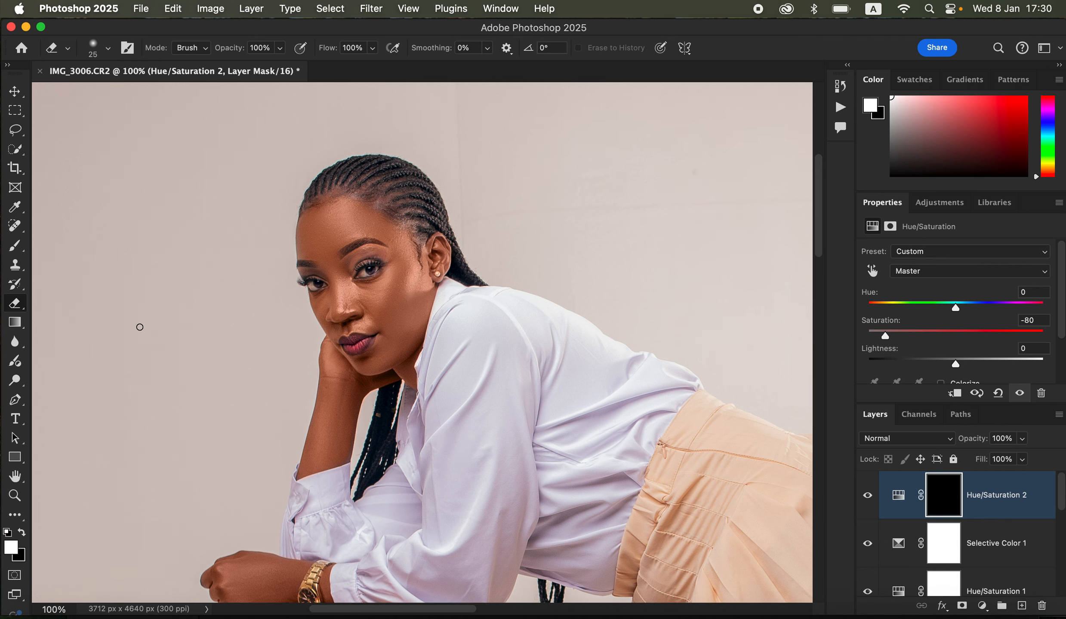
left_click(18, 248)
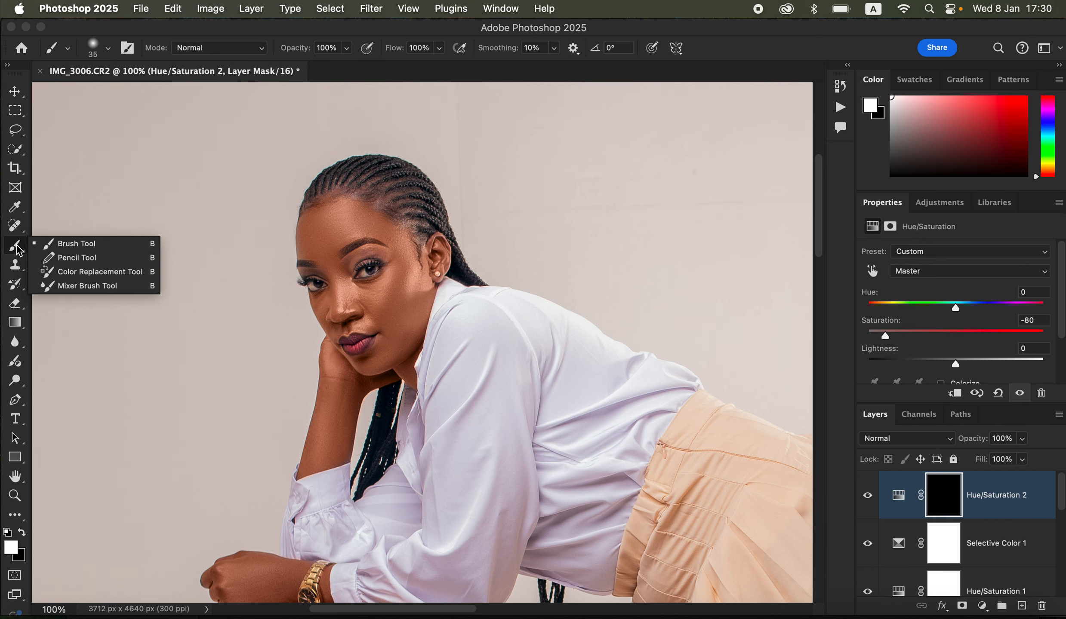
left_click(58, 243)
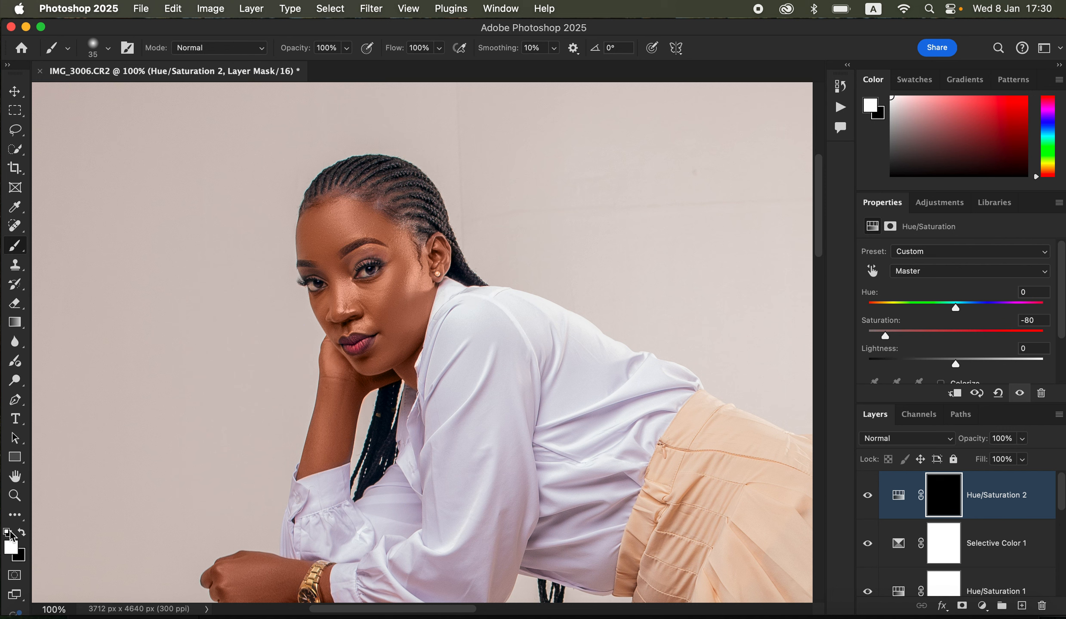
left_click(25, 533)
left_click(25, 535)
left_click(24, 536)
key("x")
- Paint white on the Hue/Saturation 2 mask over both eyes with a 10 px brush to desaturate the eye whites
key("super+equal")
key("super+equal")
key("super+equal")
left_click_drag(385, 299, 479, 464)
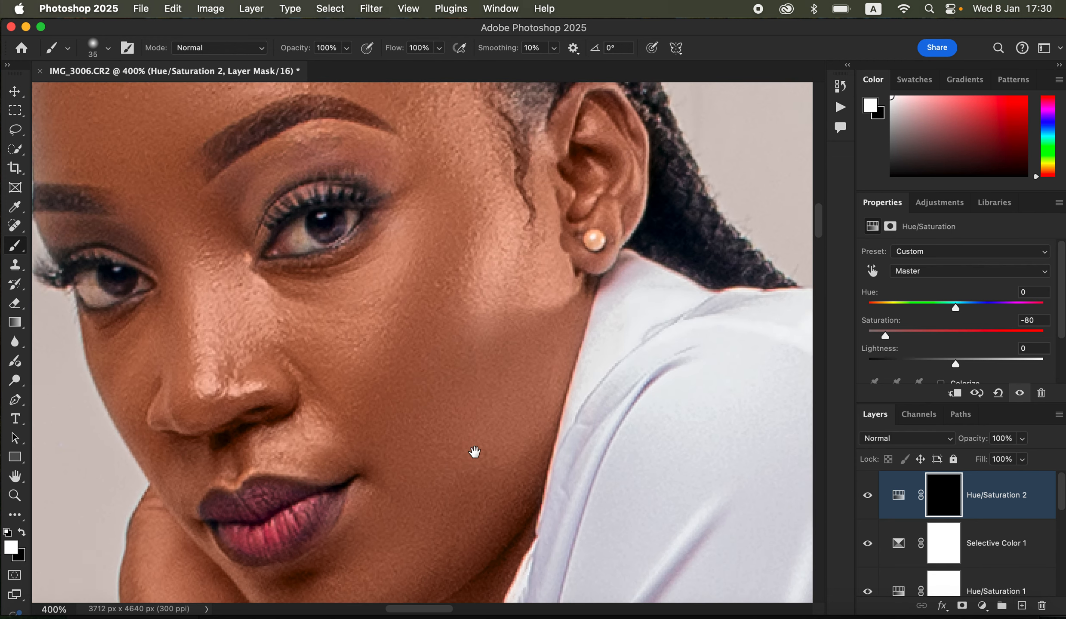
left_click_drag(324, 220, 414, 380)
key("bracketleft")
key("bracketleft")
key("bracketleft")
mouse_move(402, 401)
left_mouse_down()
mouse_move(420, 402)
mouse_move(449, 373)
left_mouse_up()
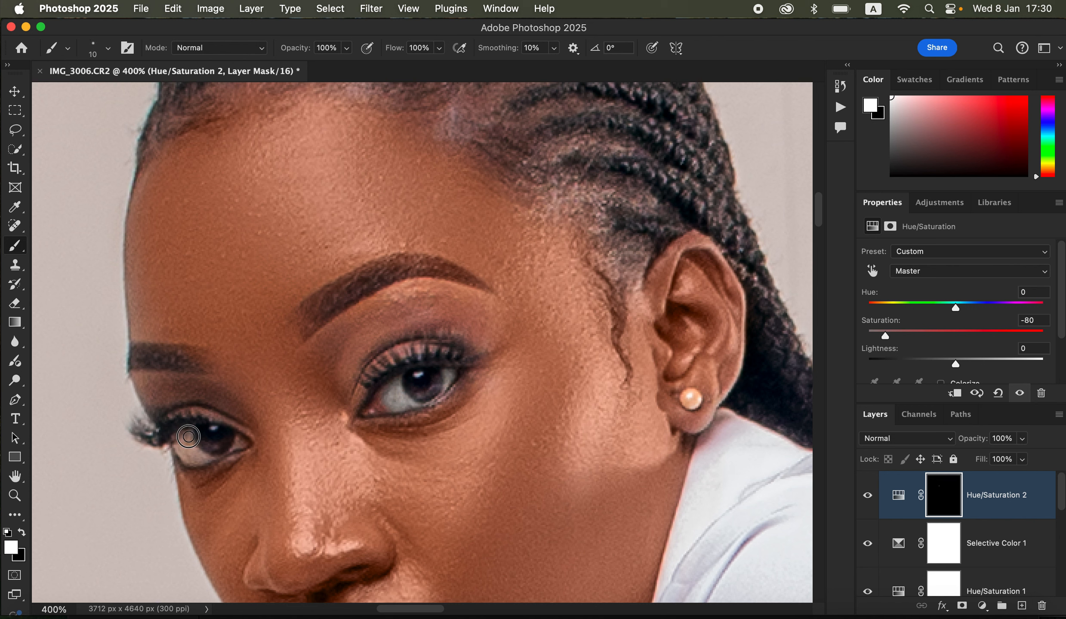
mouse_move(188, 437)
left_mouse_down()
mouse_move(213, 452)
mouse_move(200, 457)
mouse_move(182, 435)
mouse_move(187, 446)
mouse_move(236, 437)
mouse_move(209, 456)
mouse_move(182, 451)
left_mouse_up()
- Examine the desaturated eyes in relation to the face and the full portrait
key("super+minus")
key("super+minus")
key("super+minus")
key("super+minus")
key("super+minus")
key("super+minus")
key("super+minus")
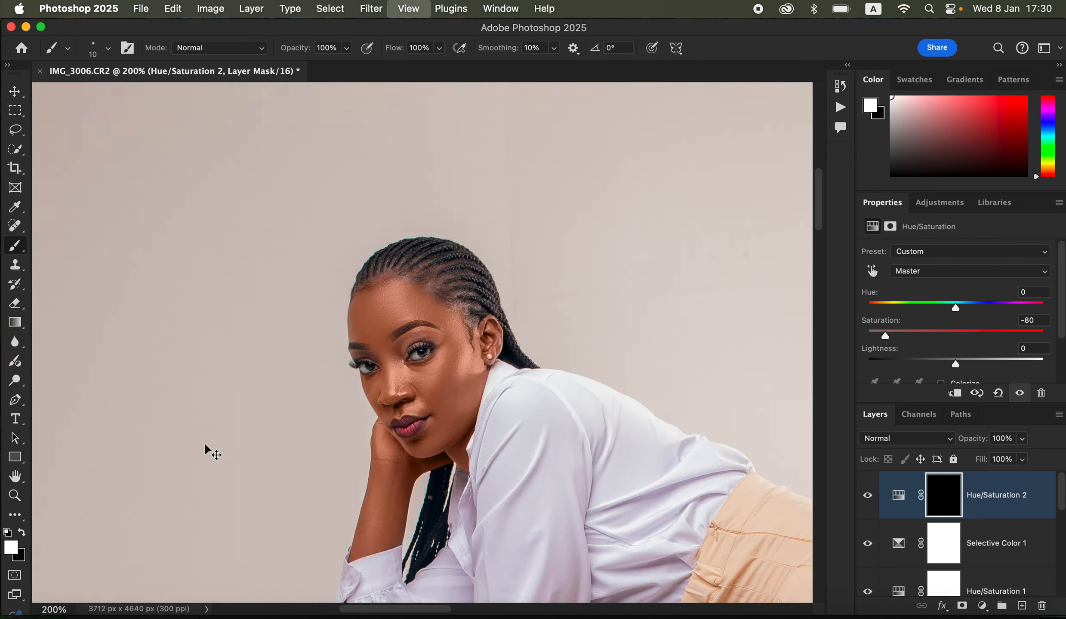
key("super+minus")
key("super+minus")
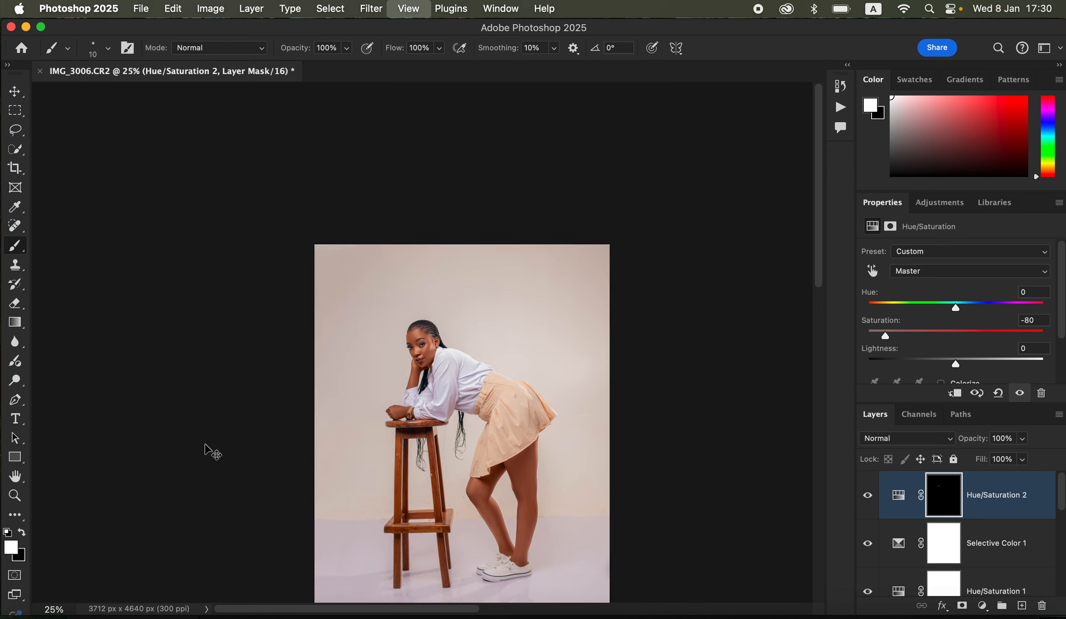
key("super+plus")
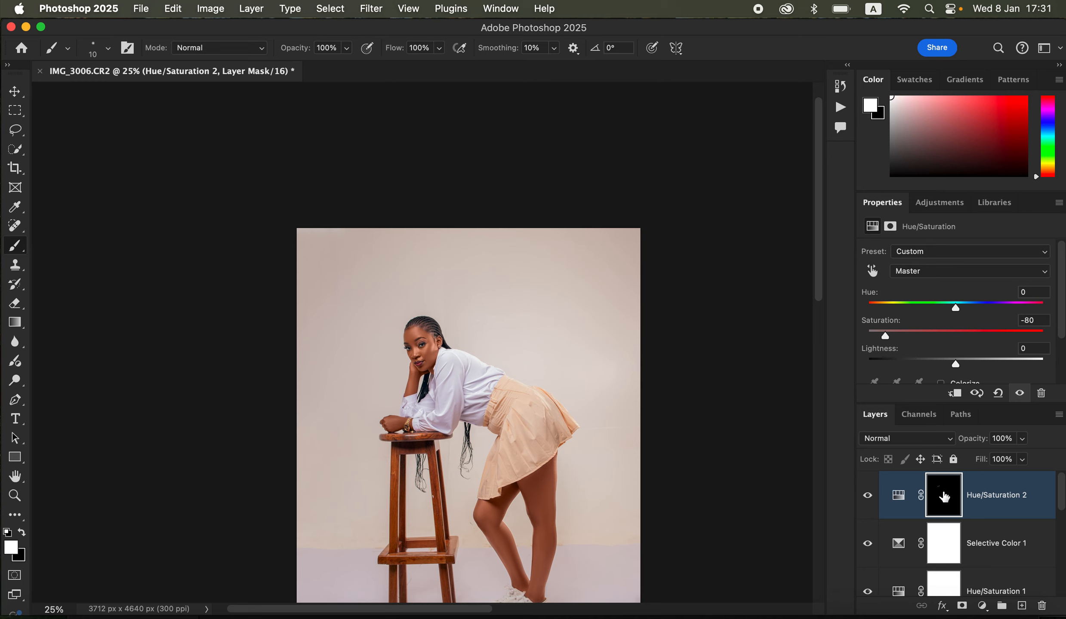
- Add a Curves adjustment layer and move the curve's white point to input 180, output 255
left_click(985, 610)
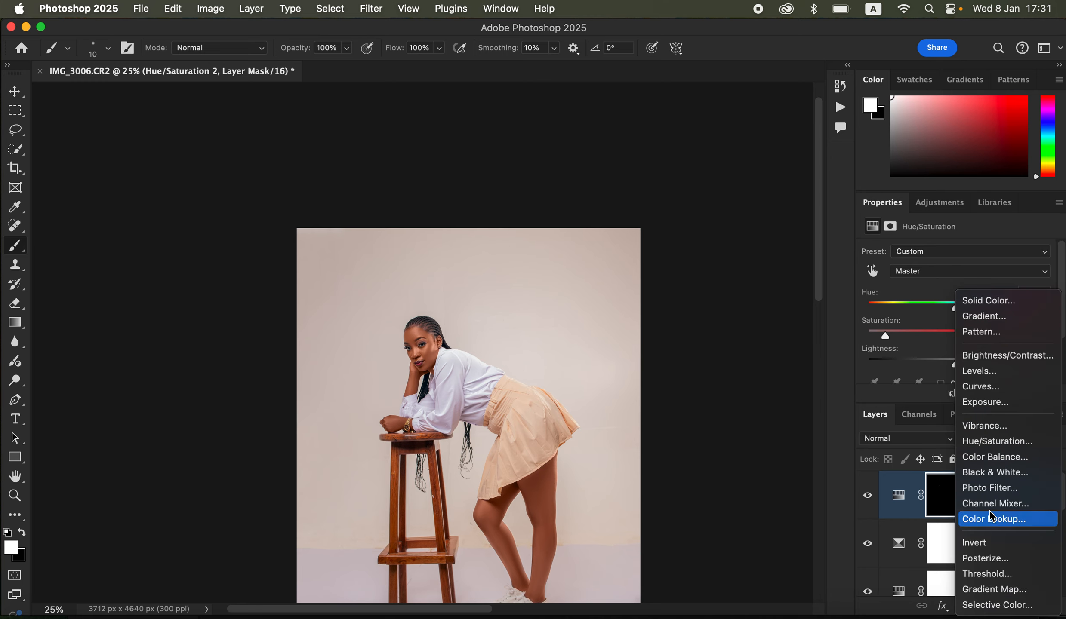
left_click(997, 389)
left_click_drag(1062, 304, 1000, 348)
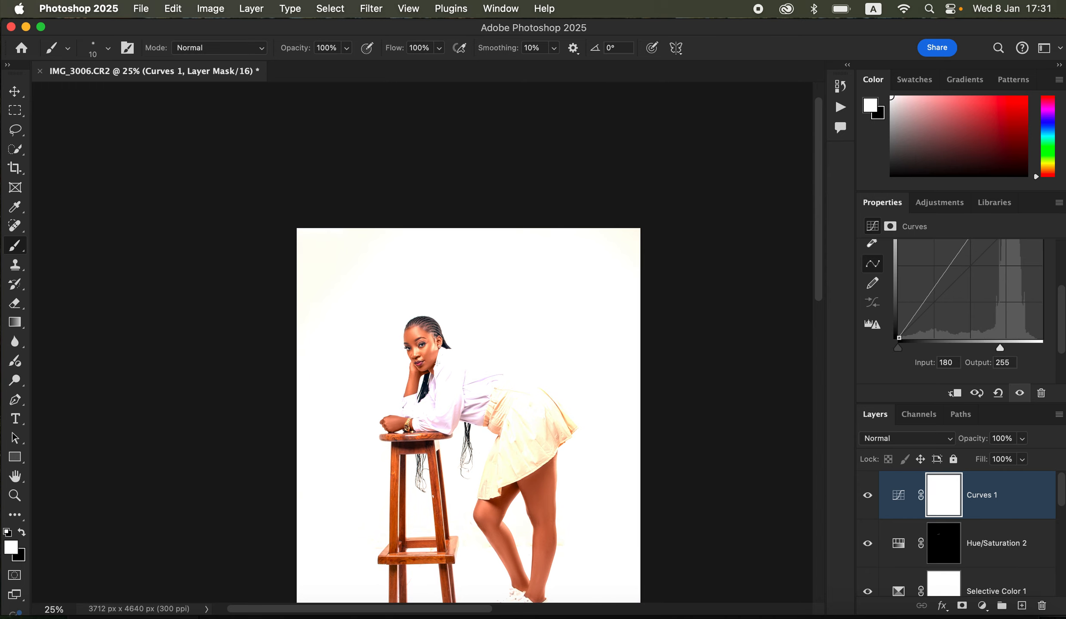
- In the Curves 1 blending options, set the Gray Blend If shadow limit of the underlying layer to a split 158 / 223
double_click(1023, 505)
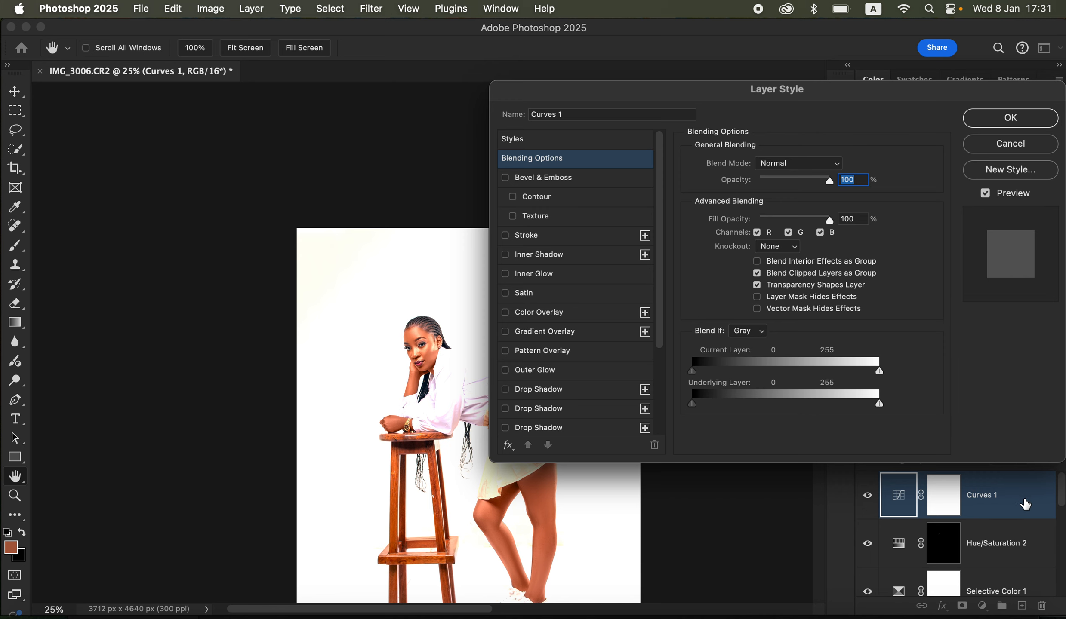
left_click(746, 332)
left_click(749, 336)
left_click_drag(696, 413, 811, 418)
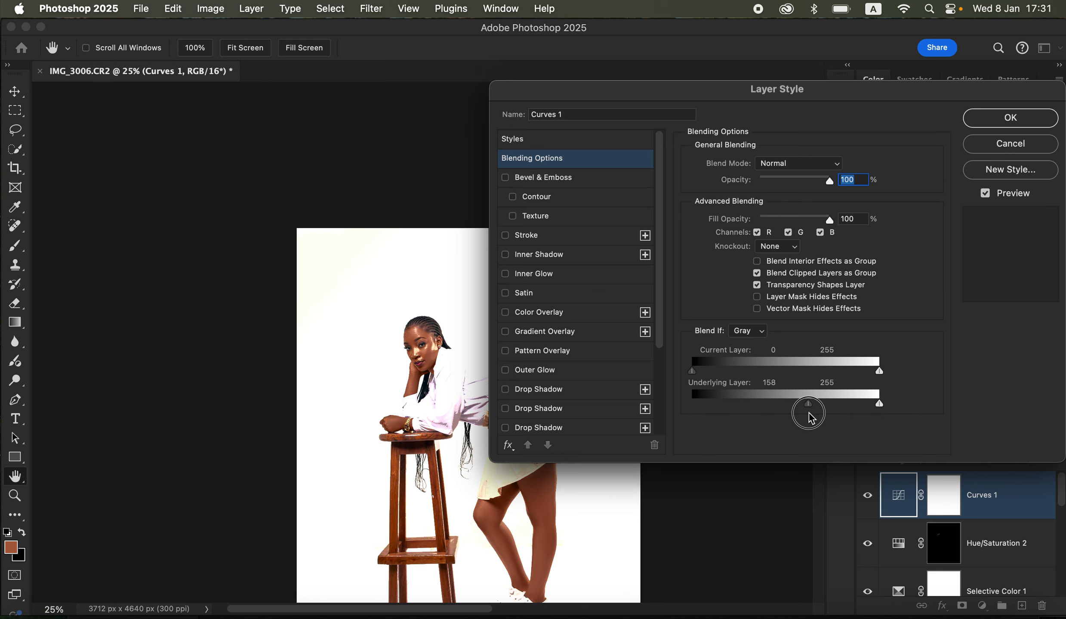
left_click_drag(810, 418, 811, 421)
key("alt")
key("alt")
left_click_drag(814, 410, 858, 406)
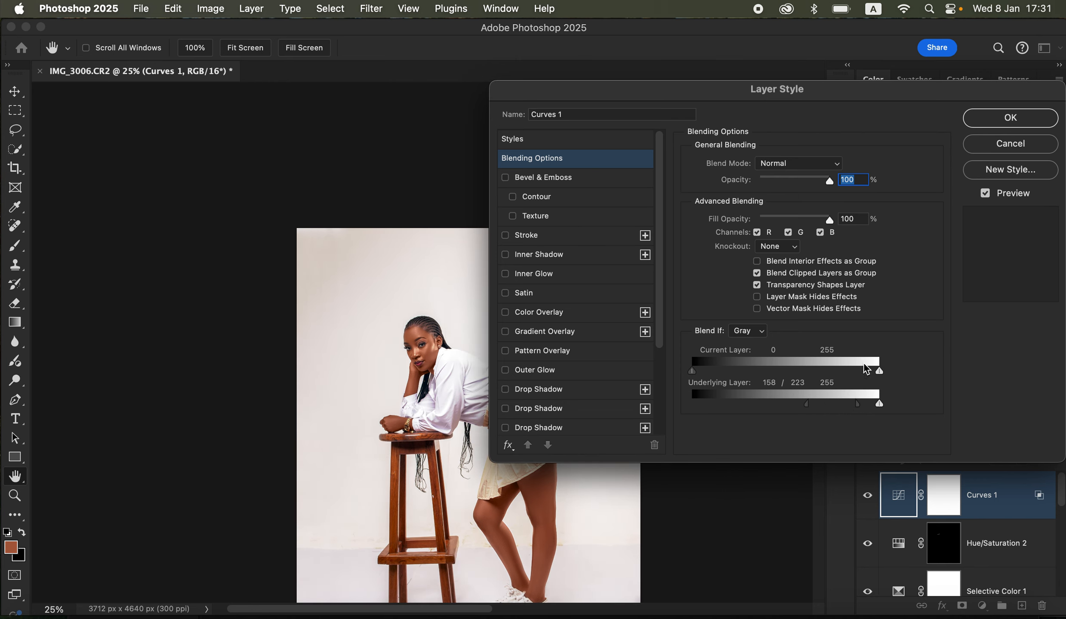
left_click(1006, 118)
- Invert the Curves 1 mask to black and paint white over the face with a soft 250 px brush
left_click(944, 496)
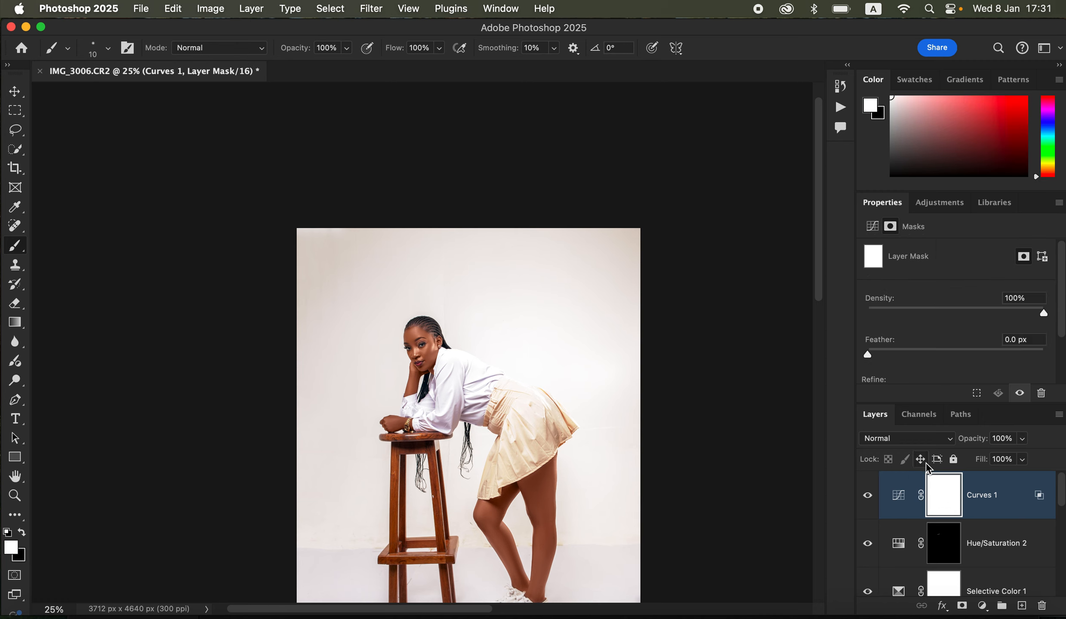
key("super+i")
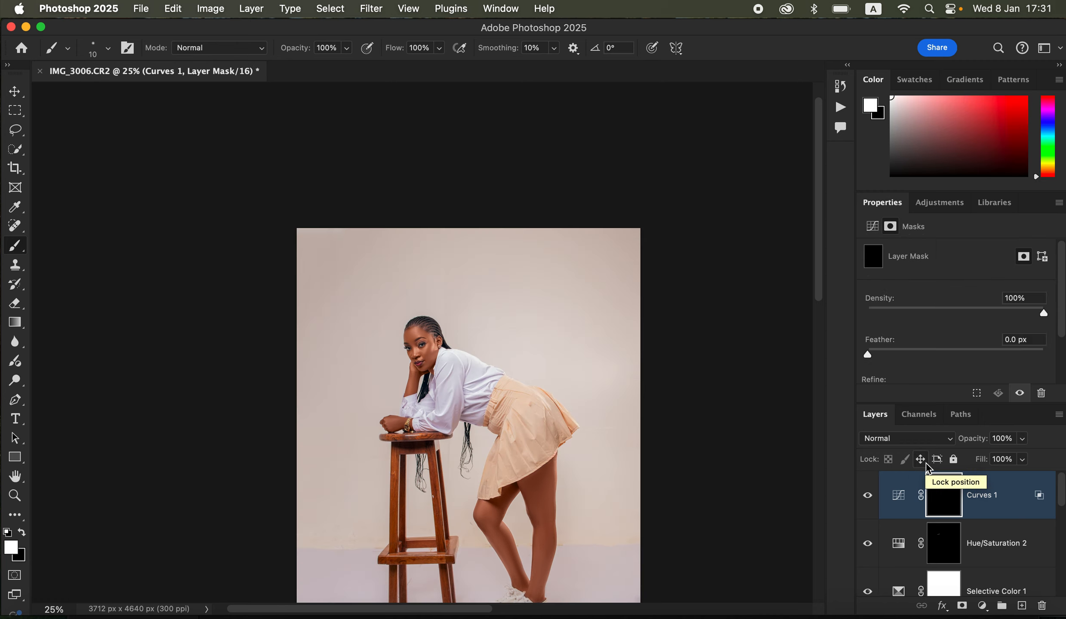
key("super+equal")
key("super+equal")
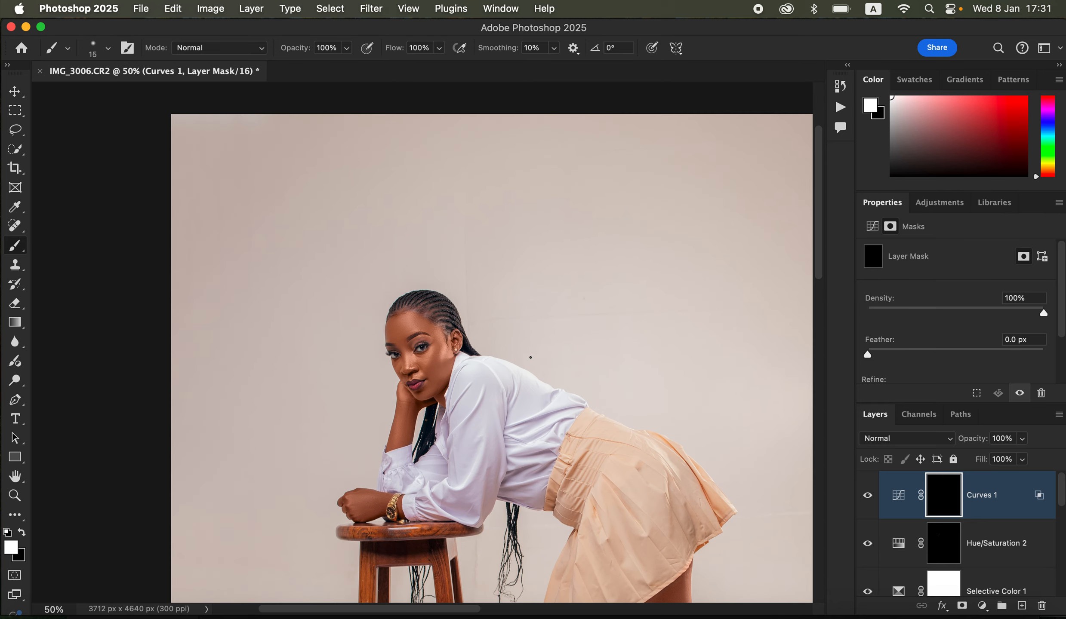
key("bracketright")
key("bracketright")
key("bracketright")
key("bracketright")
key("bracketright")
key("bracketright")
key("bracketright")
key("bracketright")
key("bracketright")
left_click(410, 325)
left_click(407, 360)
left_click(434, 348)
left_click(425, 373)
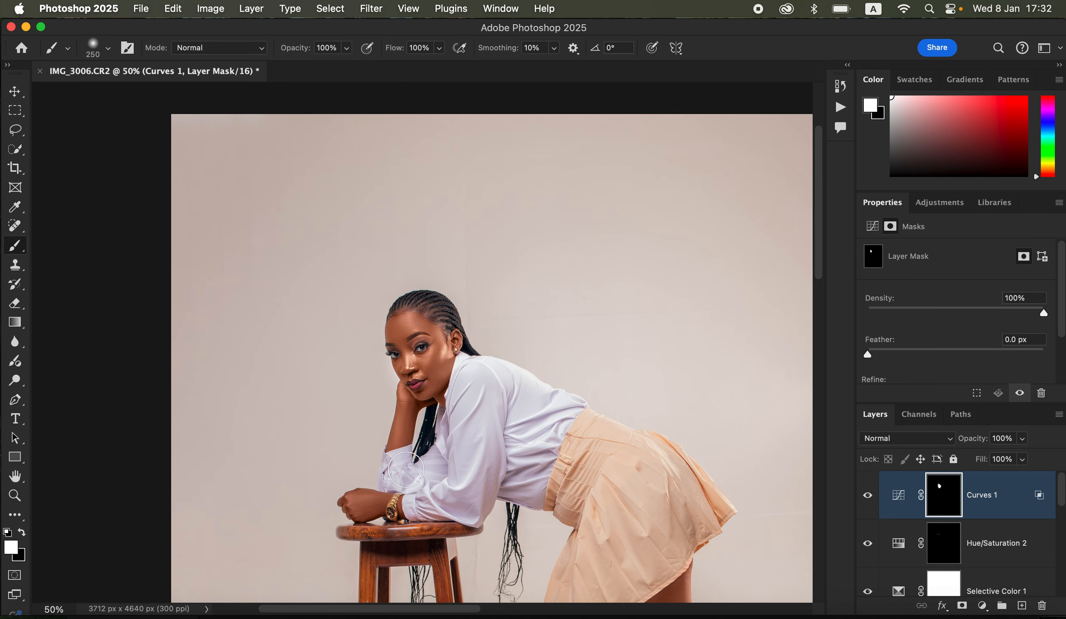
- Paint white on the Curves 1 mask over the hand and leg highlights, and lower the layer's opacity to 83%
scroll(628, 430, "down", 10)
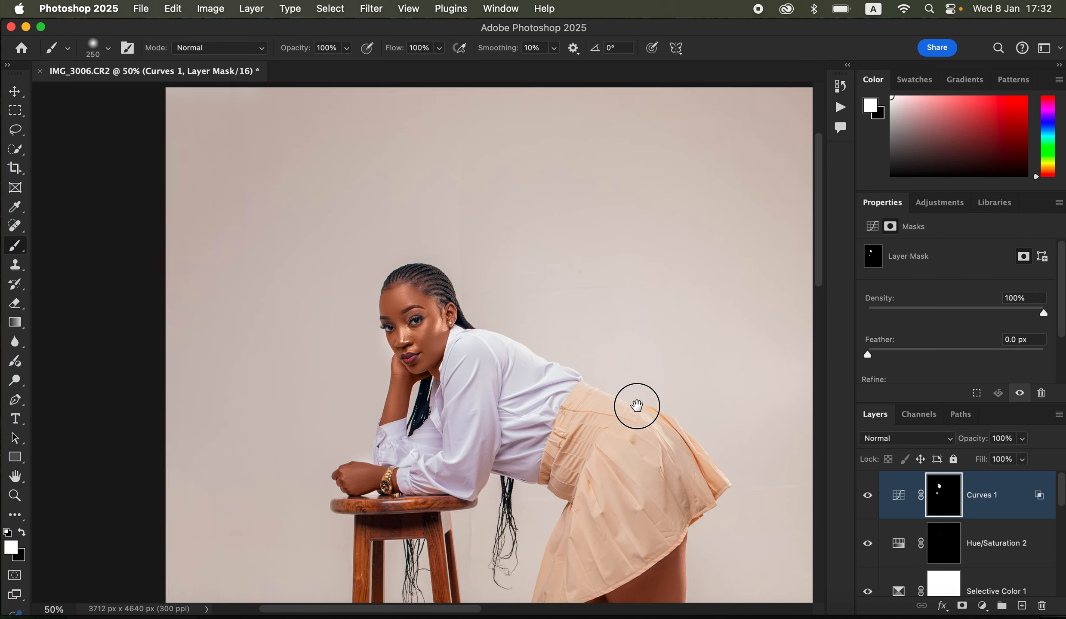
left_click(533, 404)
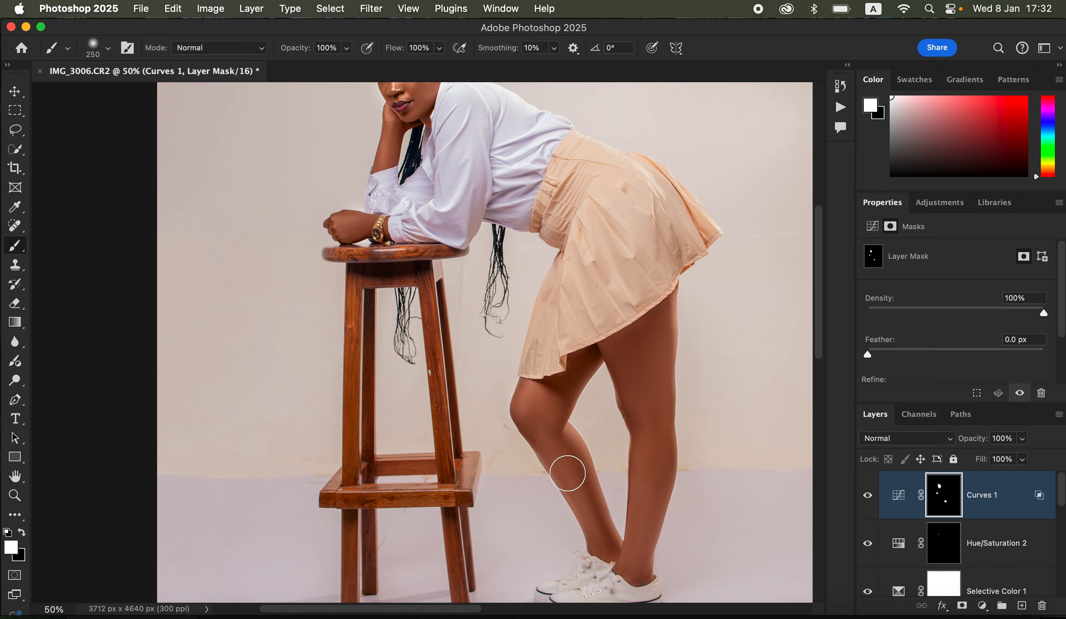
key("super+minus")
key("super+minus")
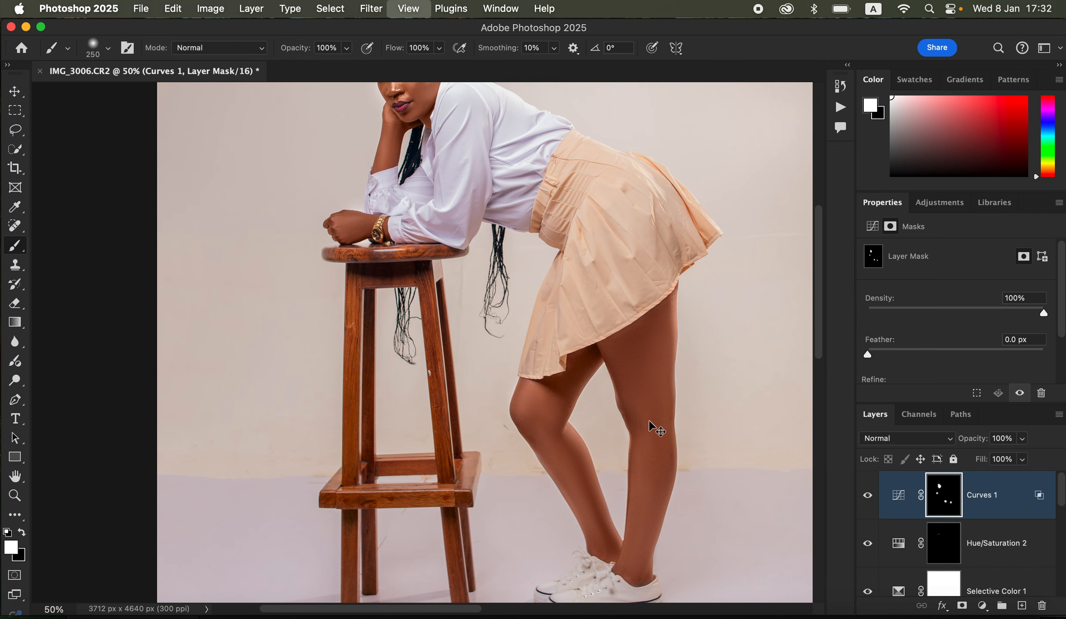
key("super+plus")
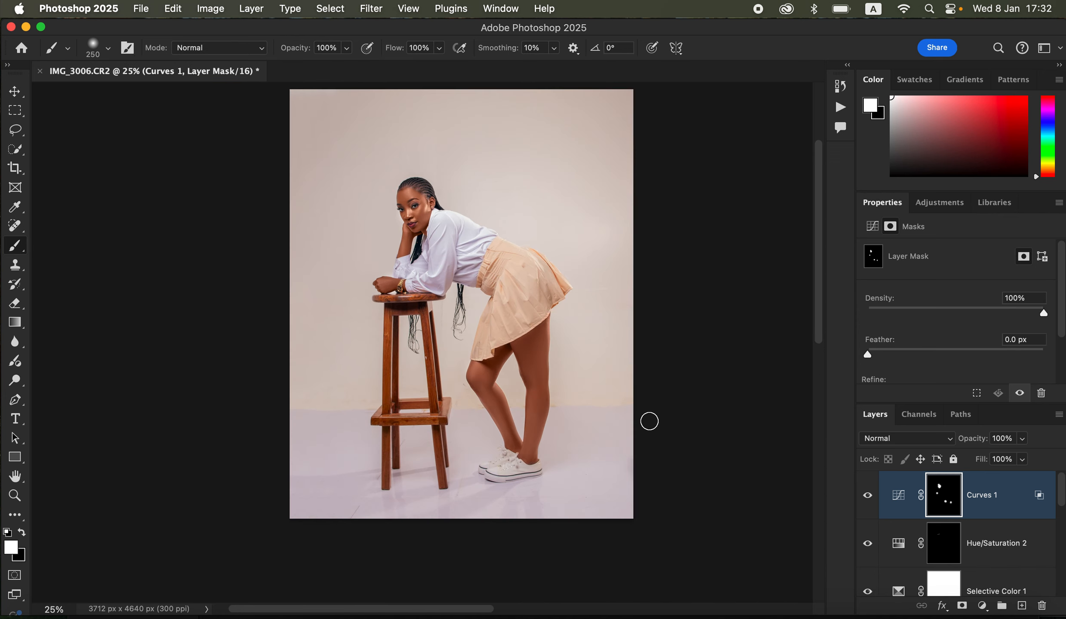
left_click(1022, 438)
left_click_drag(1018, 455, 1012, 458)
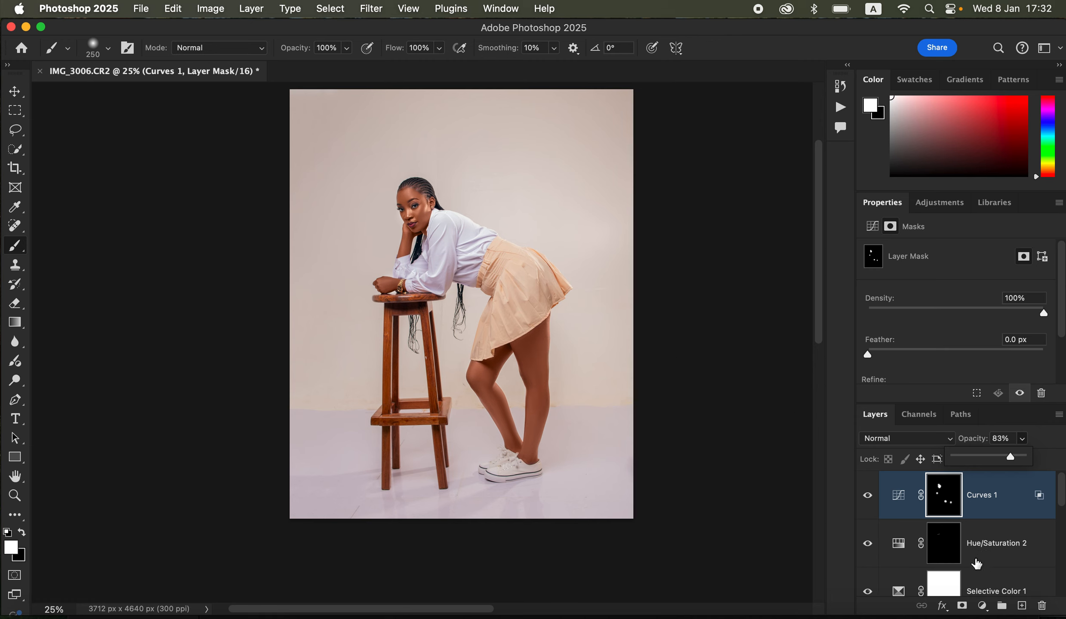
- Add a Selective Color adjustment layer and set Yellow to -100% for the Whites
left_click(983, 613)
left_click(986, 605)
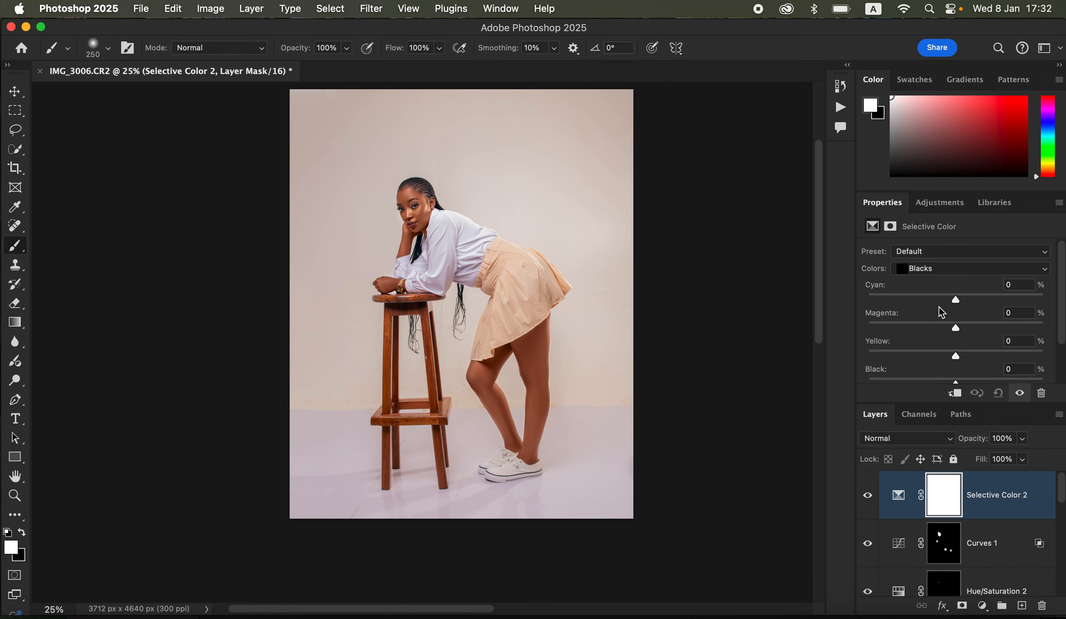
left_click(937, 278)
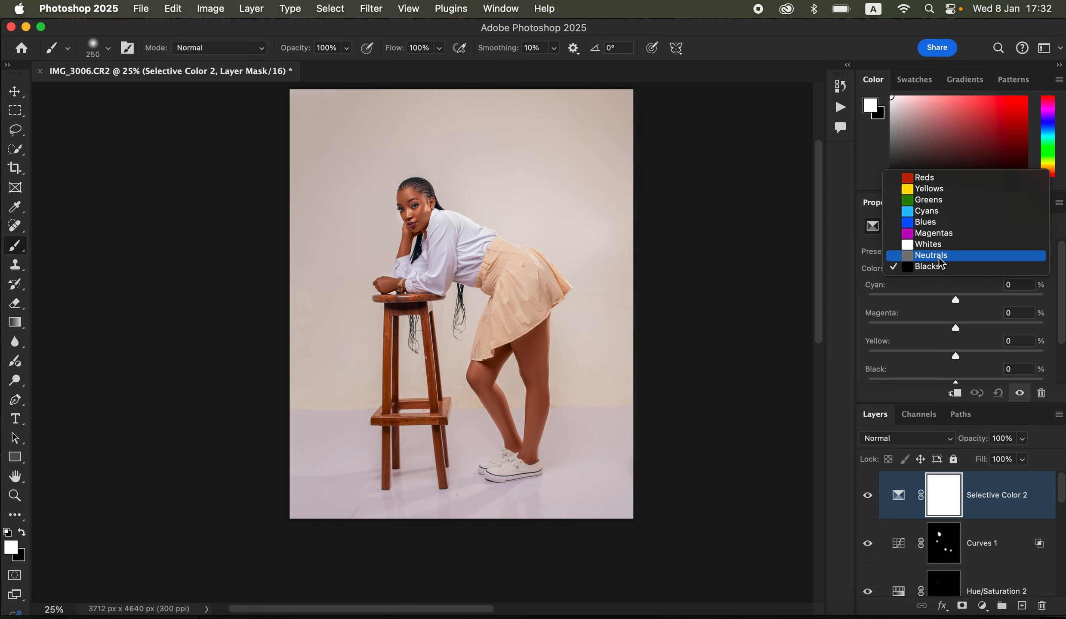
left_click(941, 248)
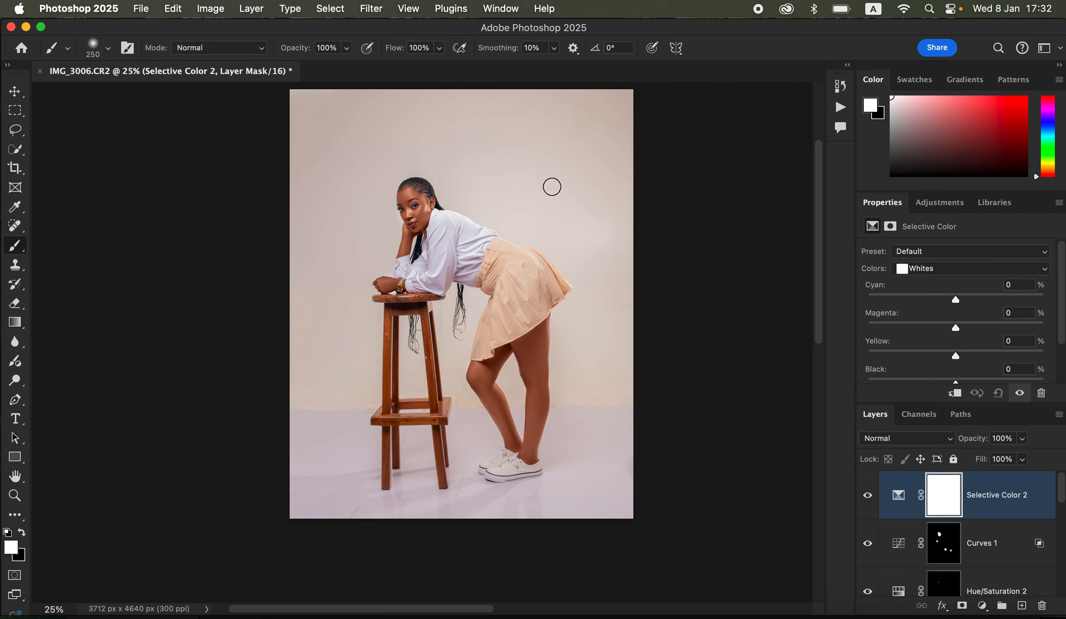
left_click_drag(957, 361, 845, 360)
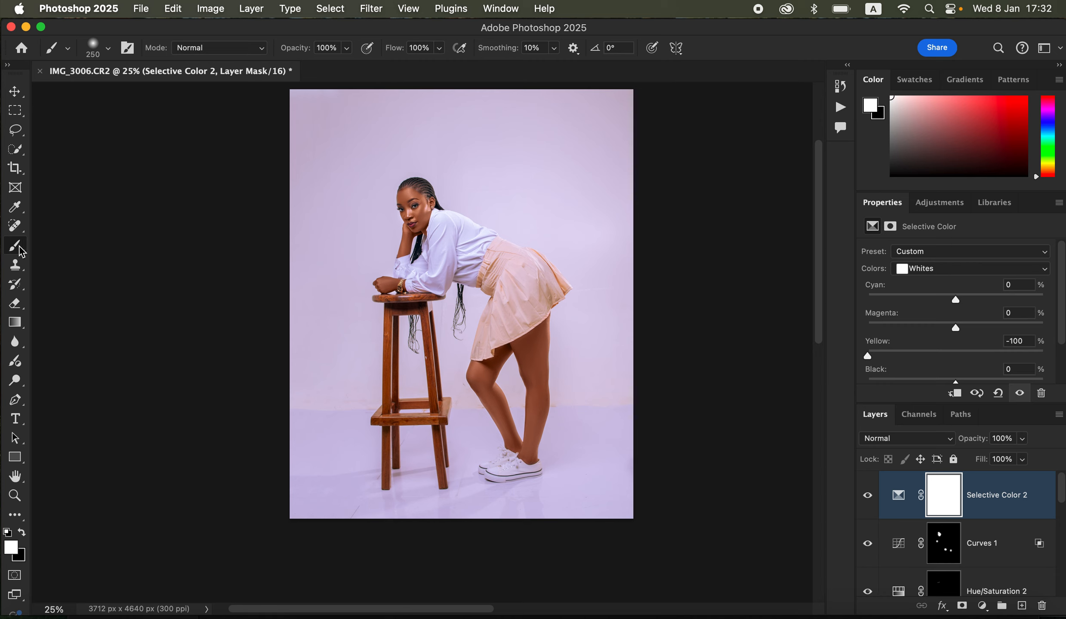
- Paint black over the middle of the skirt on the Selective Color 2 mask with the soft 250 px brush
left_click(23, 533)
key("super+equal")
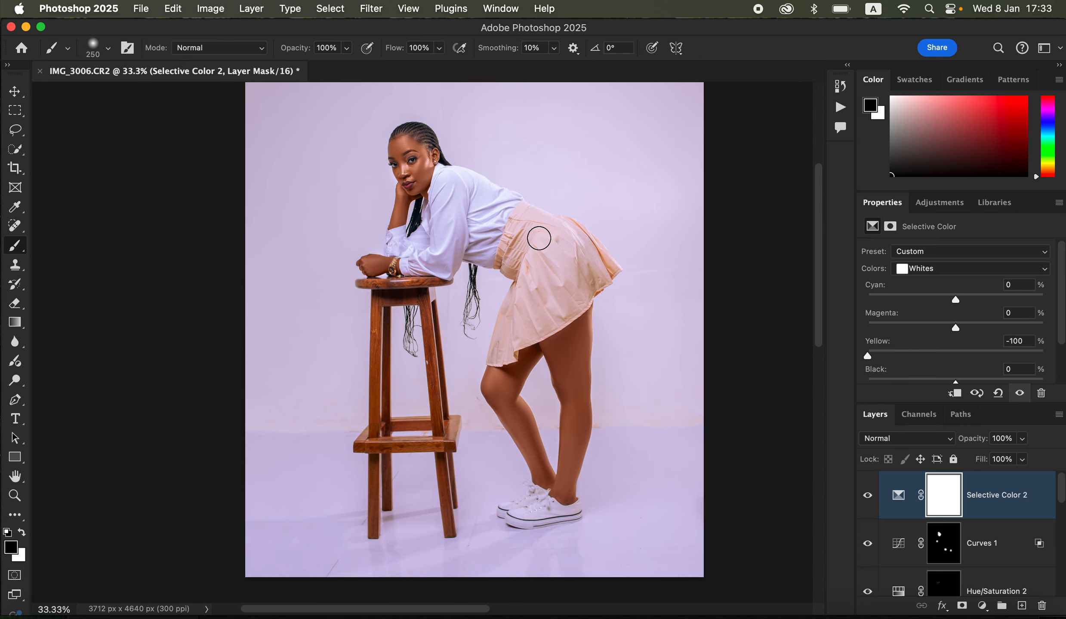
mouse_move(519, 243)
left_mouse_down()
mouse_move(526, 284)
mouse_move(503, 353)
mouse_move(555, 318)
mouse_move(585, 274)
mouse_move(562, 274)
mouse_move(555, 287)
mouse_move(557, 274)
mouse_move(559, 288)
mouse_move(571, 279)
mouse_move(557, 246)
mouse_move(528, 224)
mouse_move(564, 246)
mouse_move(552, 264)
left_mouse_up()
key("super+equal")
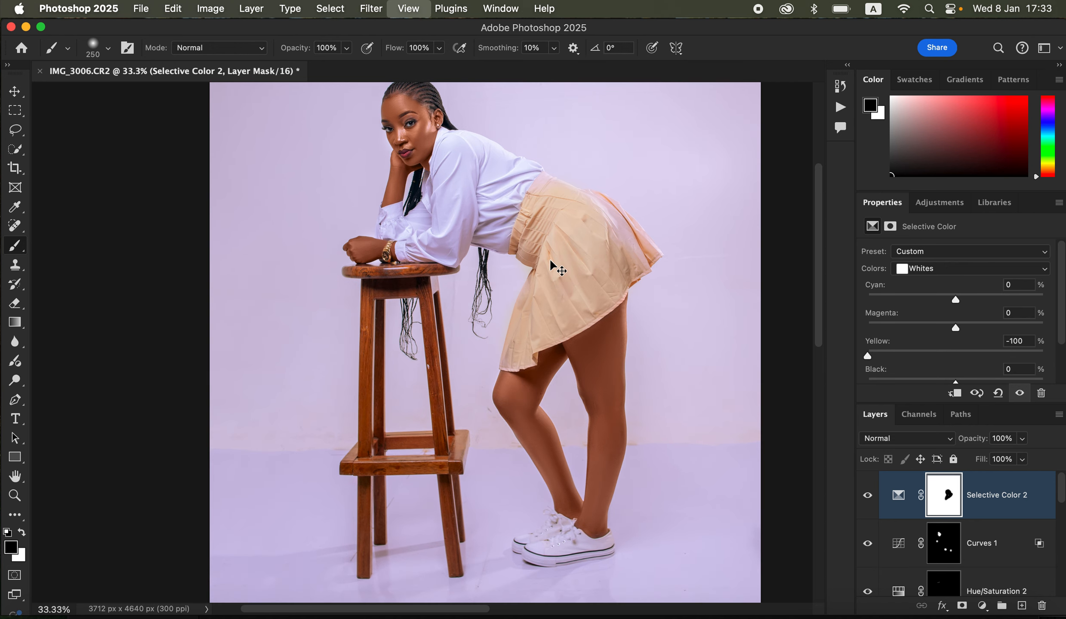
- Mask the rest of the skirt out to its waistband, edges and hem with a 125 px black brush
key("bracketleft")
key("bracketleft")
key("bracketleft")
key("bracketleft")
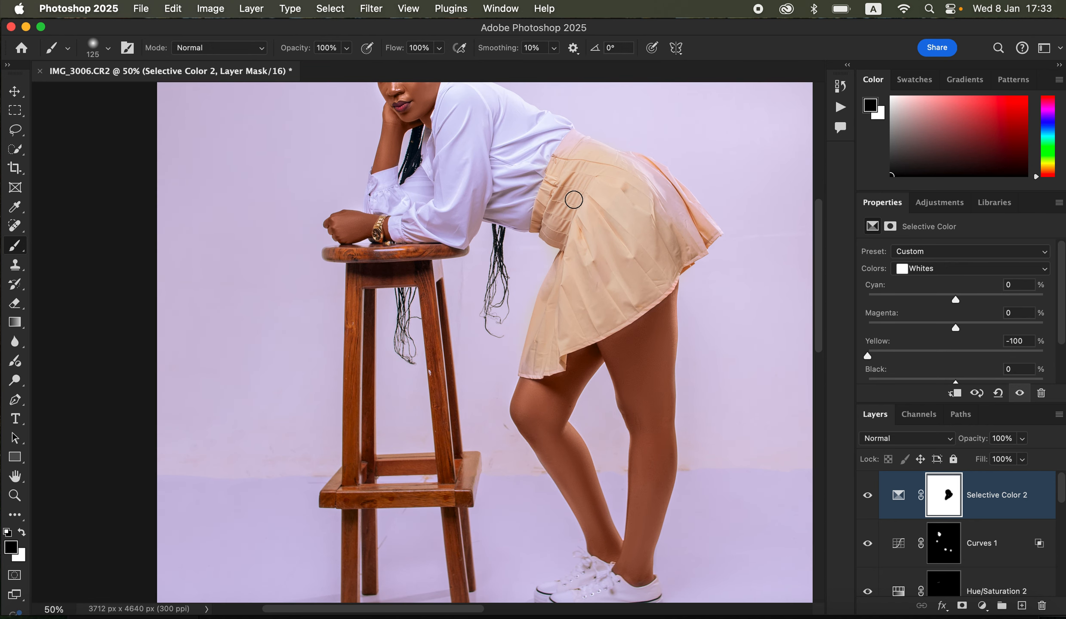
mouse_move(560, 174)
left_mouse_down()
mouse_move(604, 156)
mouse_move(588, 145)
mouse_move(574, 143)
mouse_move(638, 190)
mouse_move(665, 203)
mouse_move(636, 166)
mouse_move(691, 206)
mouse_move(704, 231)
mouse_move(678, 243)
mouse_move(657, 202)
mouse_move(680, 254)
mouse_move(690, 253)
mouse_move(660, 290)
mouse_move(688, 246)
mouse_move(705, 233)
mouse_move(706, 244)
mouse_move(532, 367)
mouse_move(553, 361)
mouse_move(546, 366)
mouse_move(583, 304)
mouse_move(554, 232)
mouse_move(572, 244)
mouse_move(557, 212)
mouse_move(567, 161)
mouse_move(555, 185)
mouse_move(576, 142)
mouse_move(666, 192)
mouse_move(645, 170)
mouse_move(690, 210)
mouse_move(642, 306)
mouse_move(539, 363)
left_mouse_up()
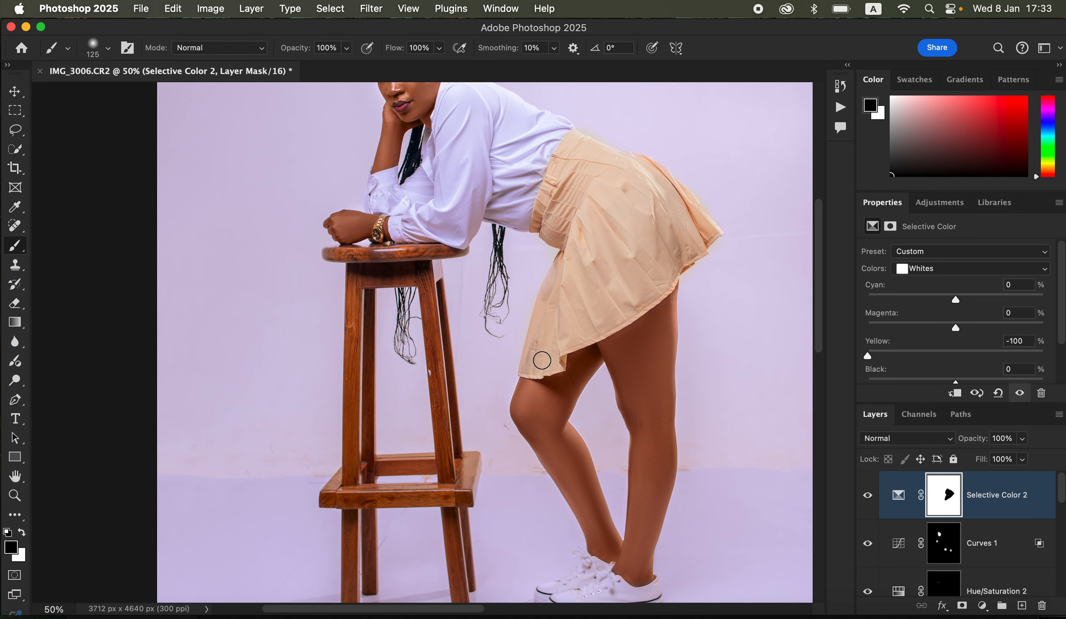
key("super+minus")
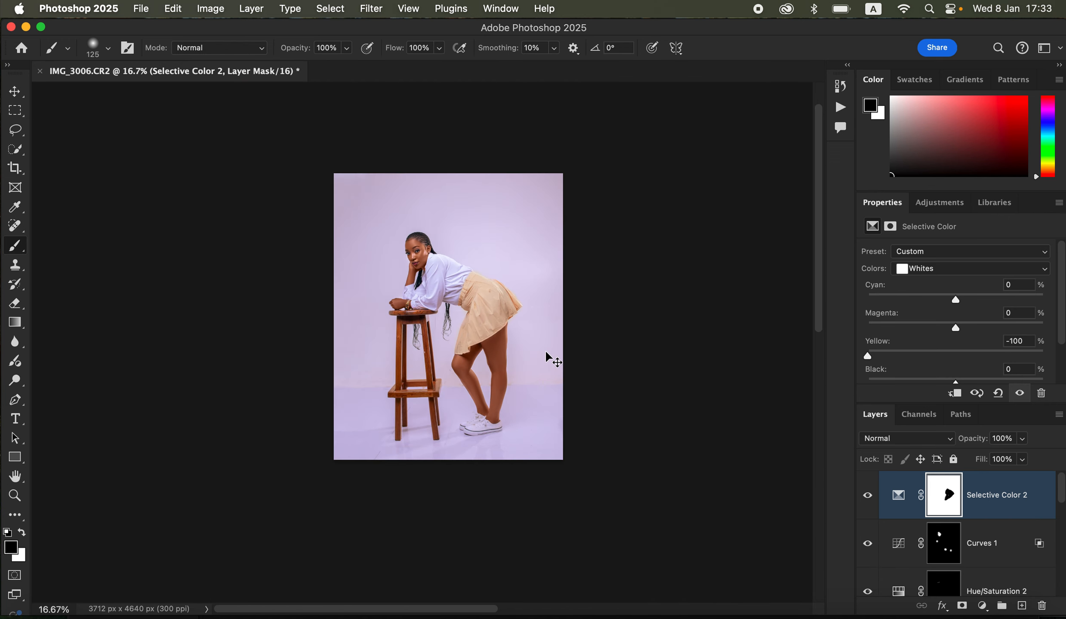
- Stamp all visible layers into a new top layer and switch to the Mixer Brush with a cleaned brush load
key("super+=")
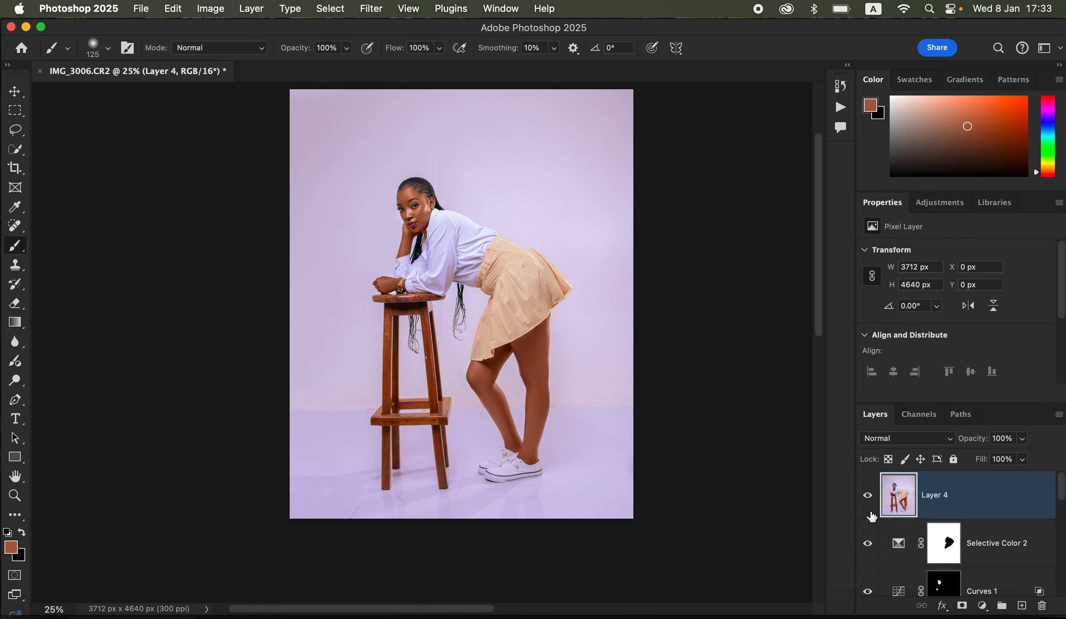
mouse_move(25, 247)
left_mouse_down()
mouse_move(88, 252)
mouse_move(94, 291)
left_mouse_up()
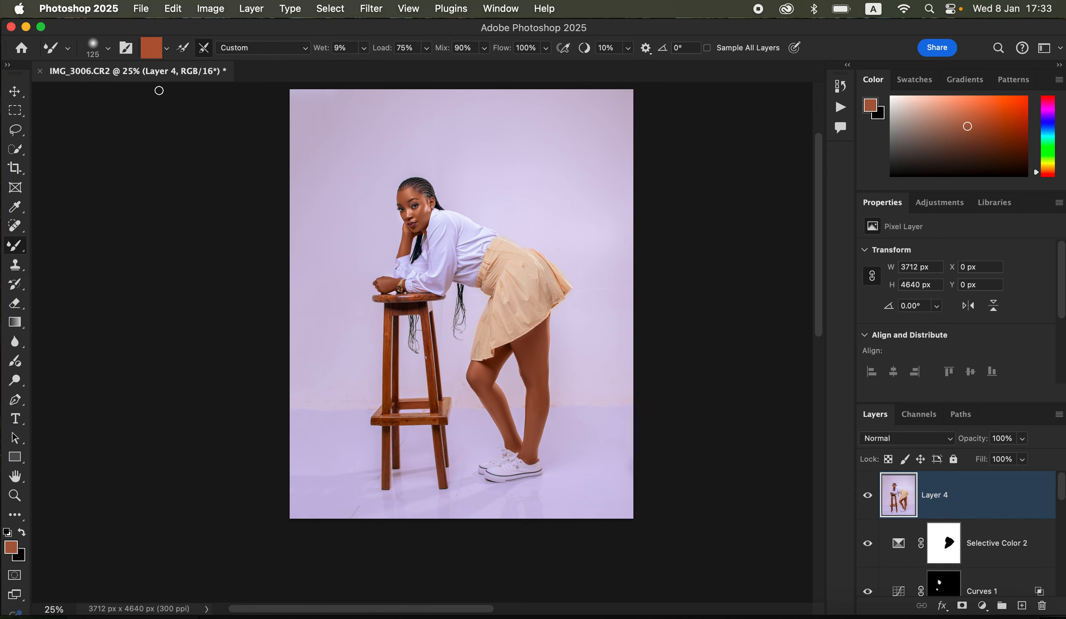
left_click(168, 48)
left_click(177, 84)
key("super+equal")
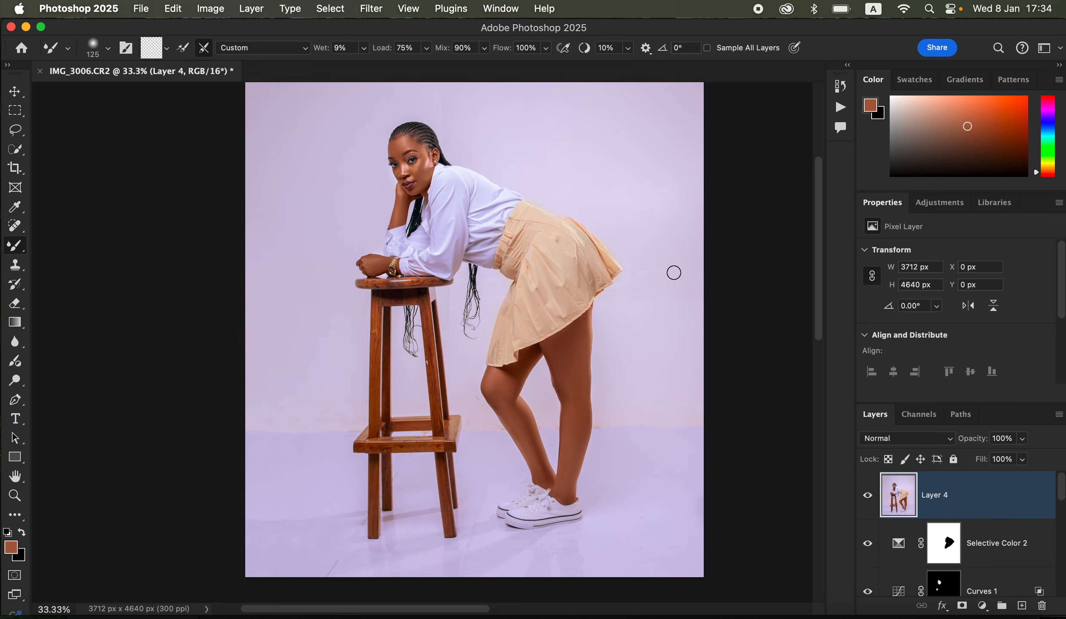
- Blend the lower backdrop where the wall meets the floor with a 200 px Mixer Brush
key("bracketright")
key("bracketright")
key("bracketright")
mouse_move(694, 413)
left_mouse_down()
mouse_move(689, 440)
mouse_move(680, 415)
mouse_move(655, 440)
mouse_move(609, 438)
mouse_move(605, 426)
mouse_move(614, 443)
mouse_move(661, 438)
mouse_move(653, 456)
left_mouse_up()
mouse_move(475, 446)
left_mouse_down()
mouse_move(479, 429)
mouse_move(480, 439)
left_mouse_up()
mouse_move(374, 460)
left_mouse_down()
mouse_move(351, 426)
mouse_move(323, 446)
mouse_move(324, 429)
mouse_move(289, 442)
mouse_move(284, 419)
mouse_move(267, 416)
mouse_move(261, 431)
mouse_move(345, 422)
mouse_move(256, 426)
left_mouse_up()
- Smooth the backdrop marks close to the legs, the braids and the stool with a 90 px Mixer Brush
key("super+equal")
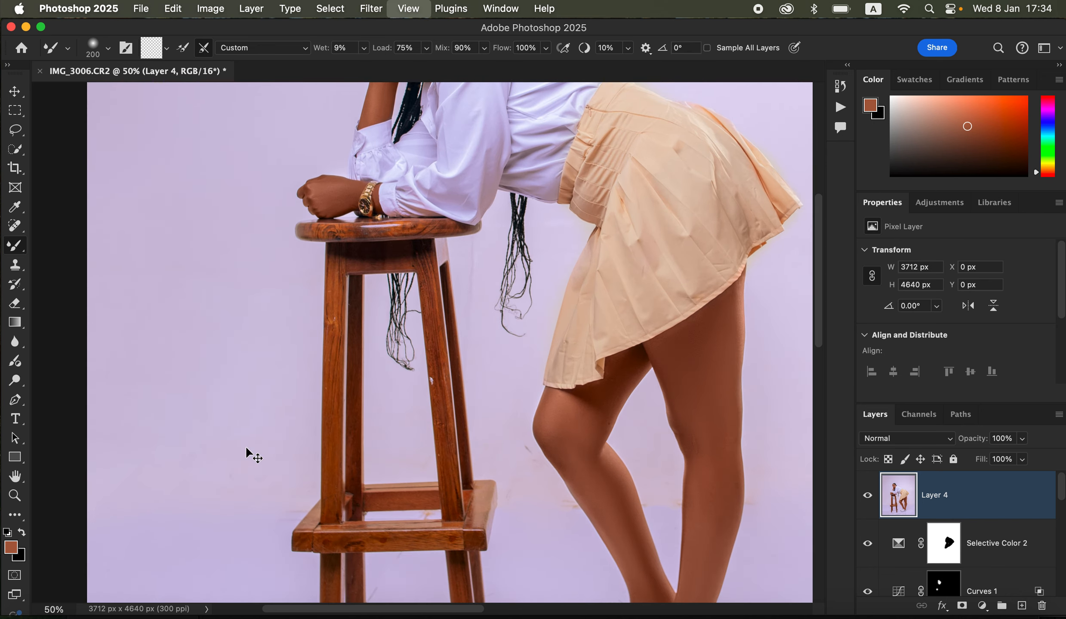
key("super+equal")
scroll(559, 387, "down", 5)
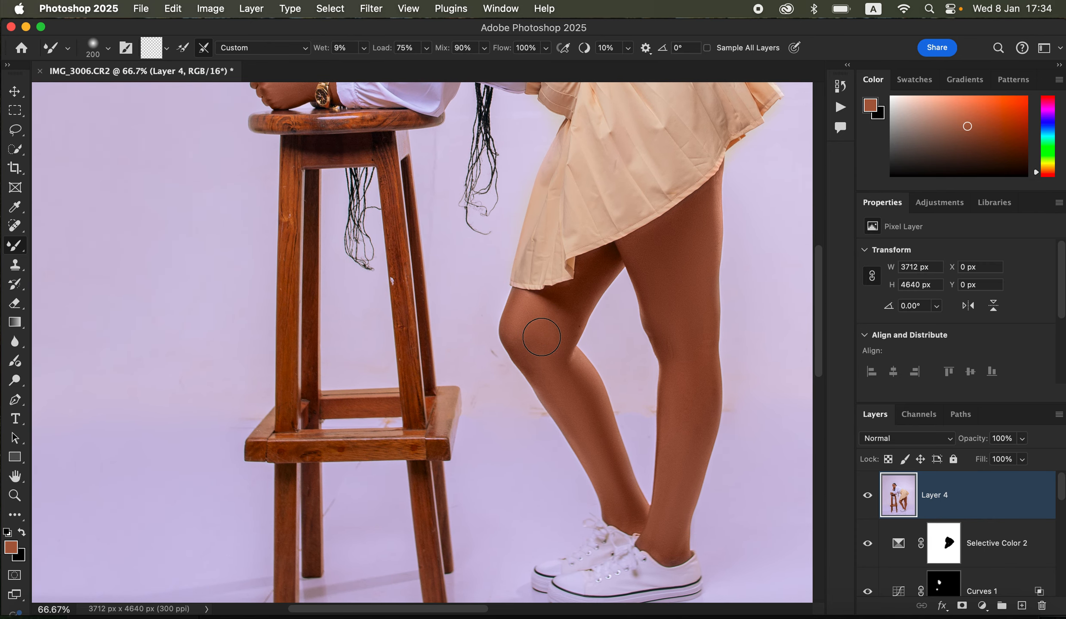
key("bracketleft")
key("bracketleft")
key("bracketleft")
key("bracketleft")
key("bracketleft")
mouse_move(492, 365)
left_mouse_down()
mouse_move(485, 350)
mouse_move(488, 392)
mouse_move(477, 392)
mouse_move(541, 424)
mouse_move(526, 419)
left_mouse_up()
left_click_drag(481, 361, 461, 371)
mouse_move(628, 387)
left_mouse_down()
mouse_move(626, 412)
mouse_move(640, 398)
mouse_move(635, 417)
mouse_move(639, 401)
left_mouse_up()
left_click(776, 390)
mouse_move(449, 155)
left_mouse_down()
mouse_move(431, 186)
mouse_move(443, 166)
mouse_move(440, 225)
mouse_move(441, 155)
mouse_move(445, 219)
left_mouse_up()
left_click_drag(236, 357, 241, 418)
- Smooth the upper backdrop around the subject with the Mixer Brush, enlarging it to 200 px
left_click_drag(607, 261, 554, 452)
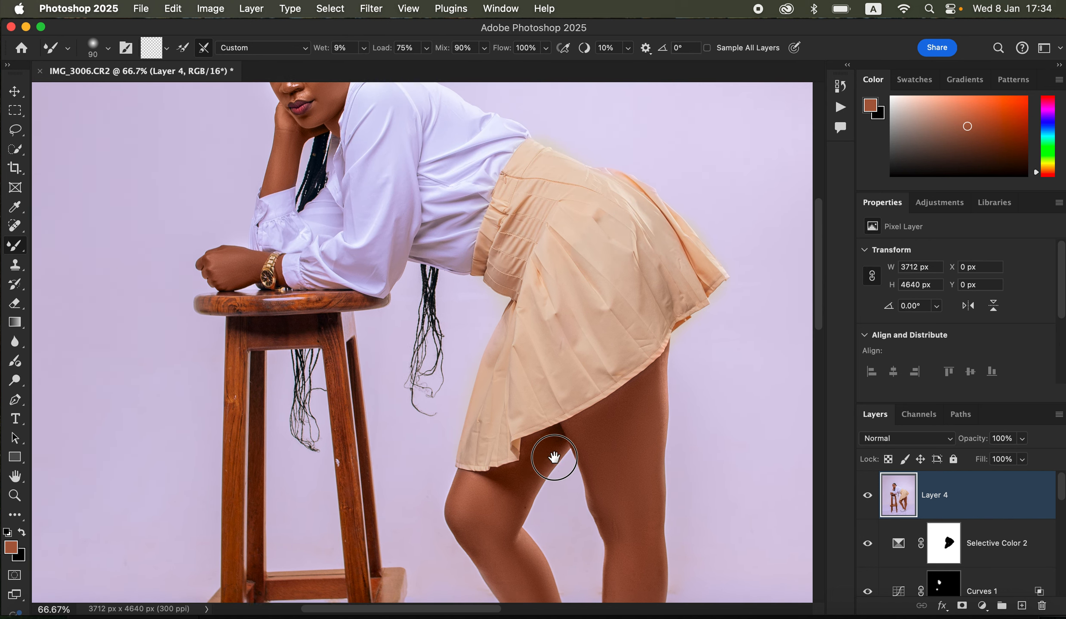
left_click_drag(592, 373, 600, 409)
mouse_move(620, 342)
left_mouse_down()
mouse_move(573, 377)
mouse_move(538, 379)
left_mouse_up()
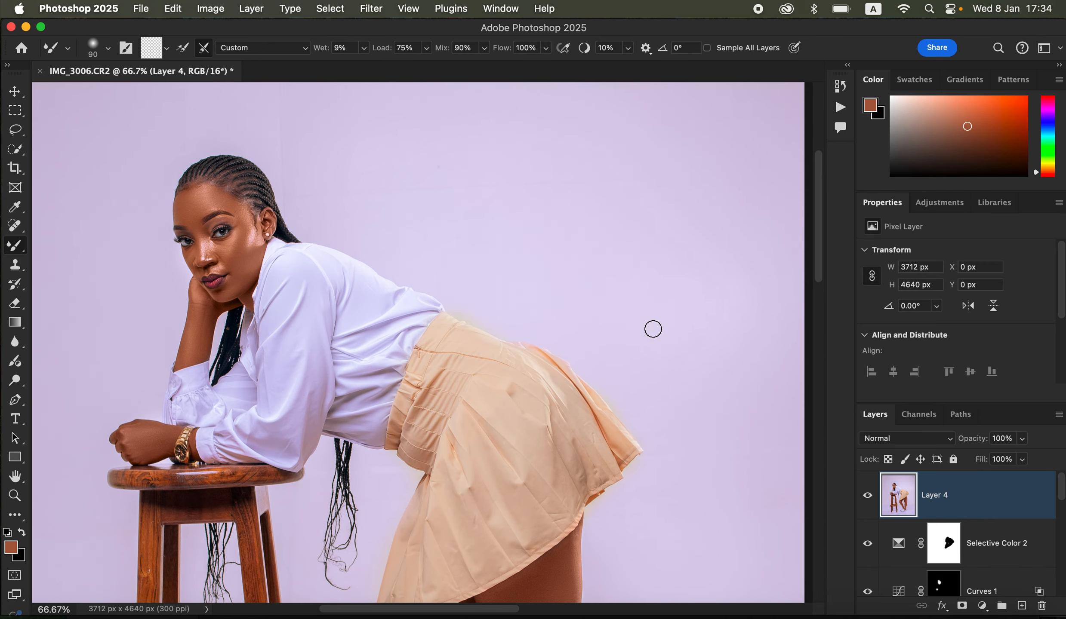
mouse_move(485, 316)
left_mouse_down()
mouse_move(650, 347)
mouse_move(658, 310)
left_mouse_up()
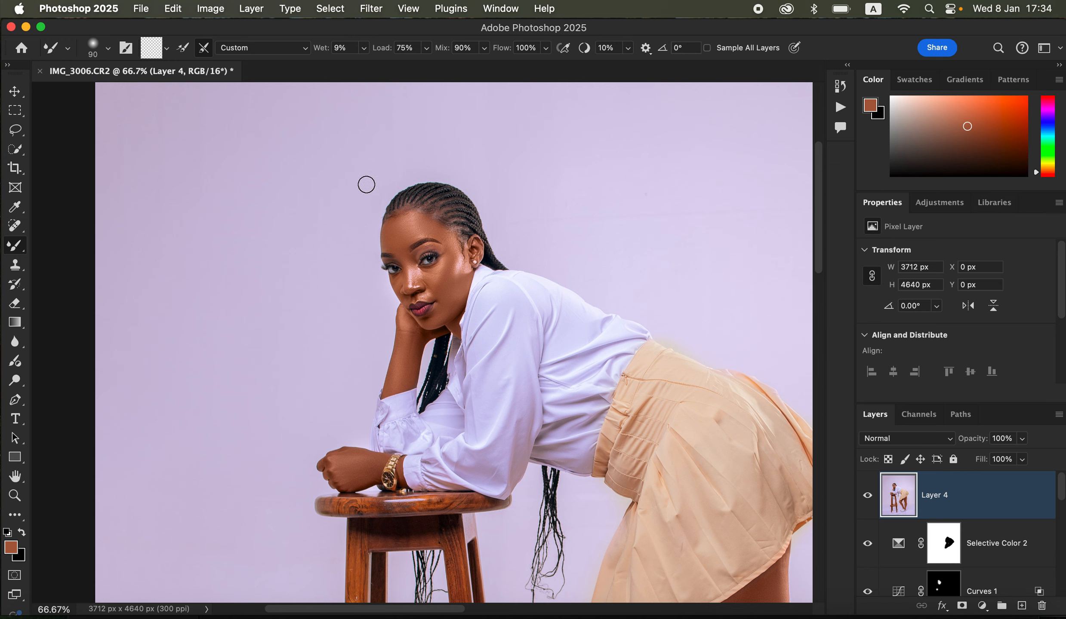
key("bracketright")
key("bracketright")
key("bracketright")
key("bracketright")
key("bracketright")
key("super+minus")
key("super+minus")
key("super+minus")
key("super+minus")
key("super+plus")
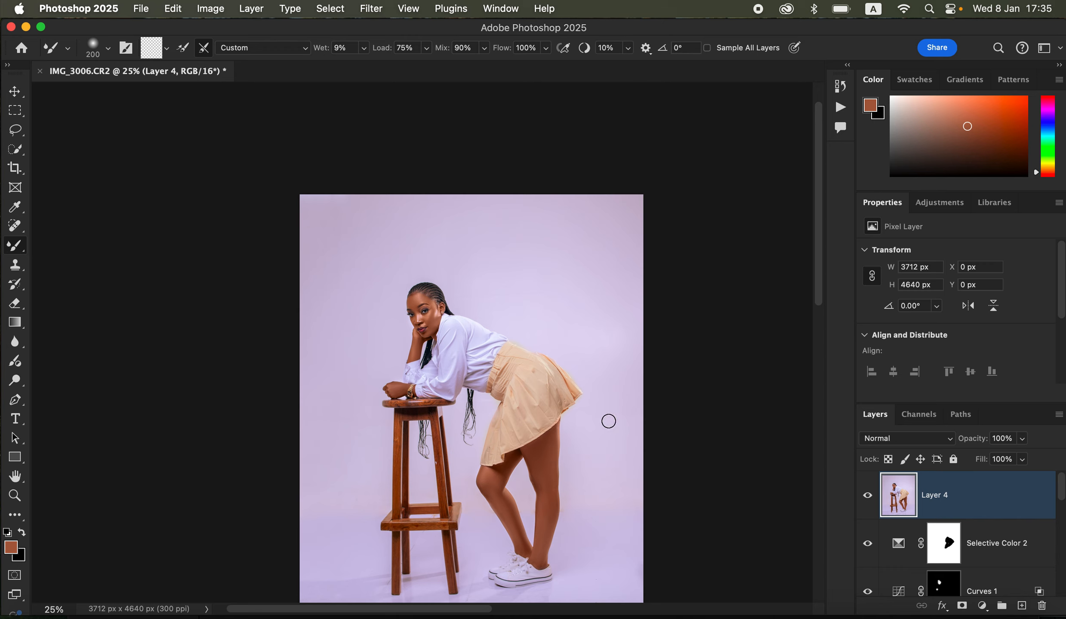
- Set up an Export As in JPG format with quality 7 and Bicubic Sharper resampling
left_click(141, 8)
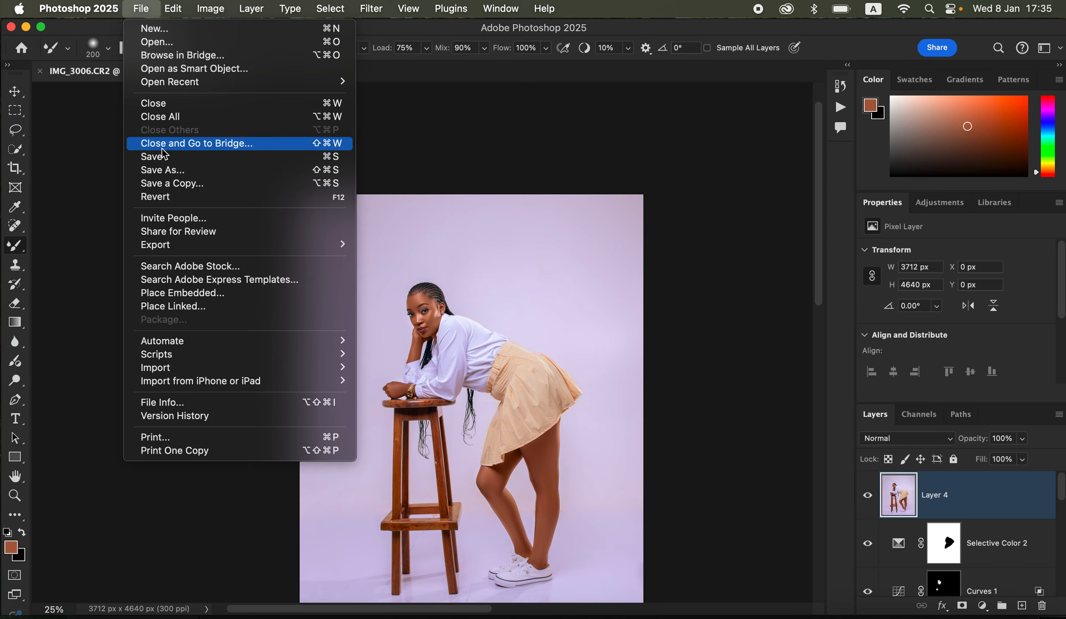
mouse_move(200, 254)
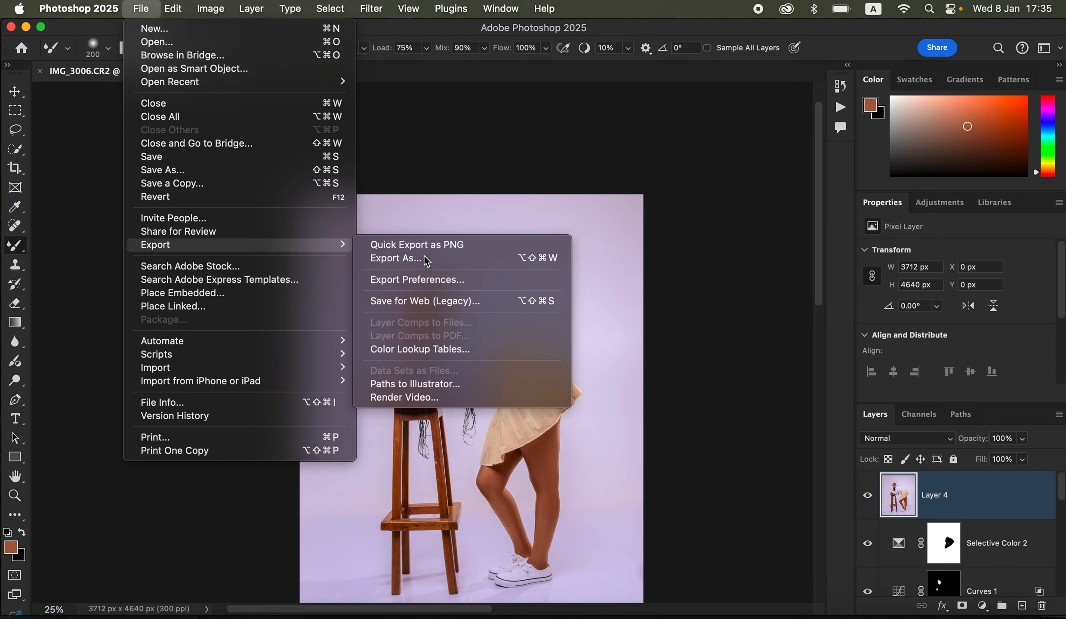
left_click(424, 260)
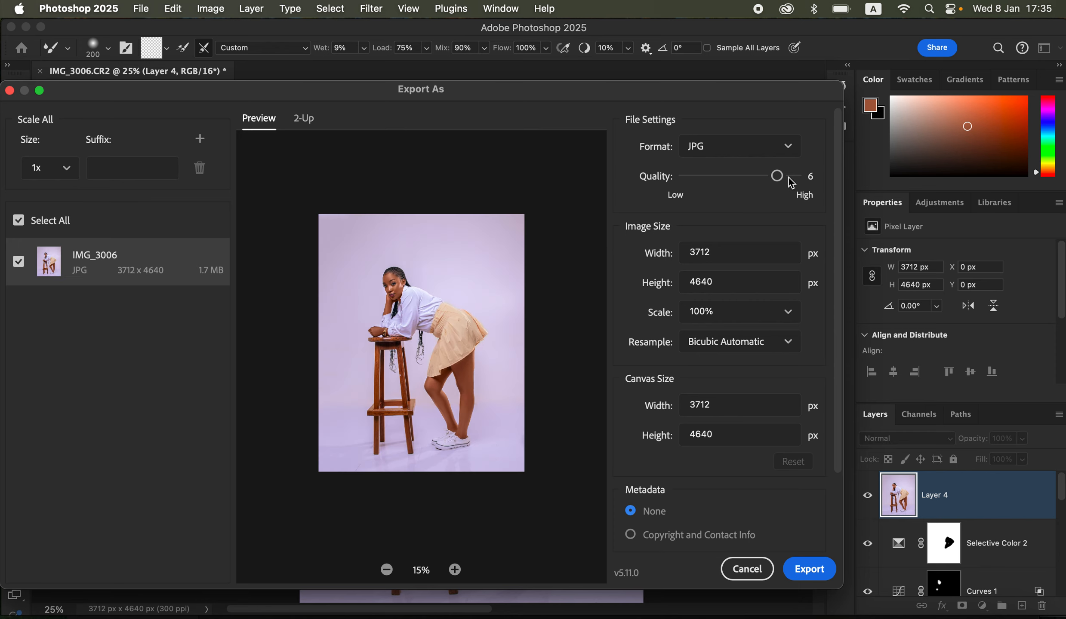
left_click(792, 176)
left_click(791, 148)
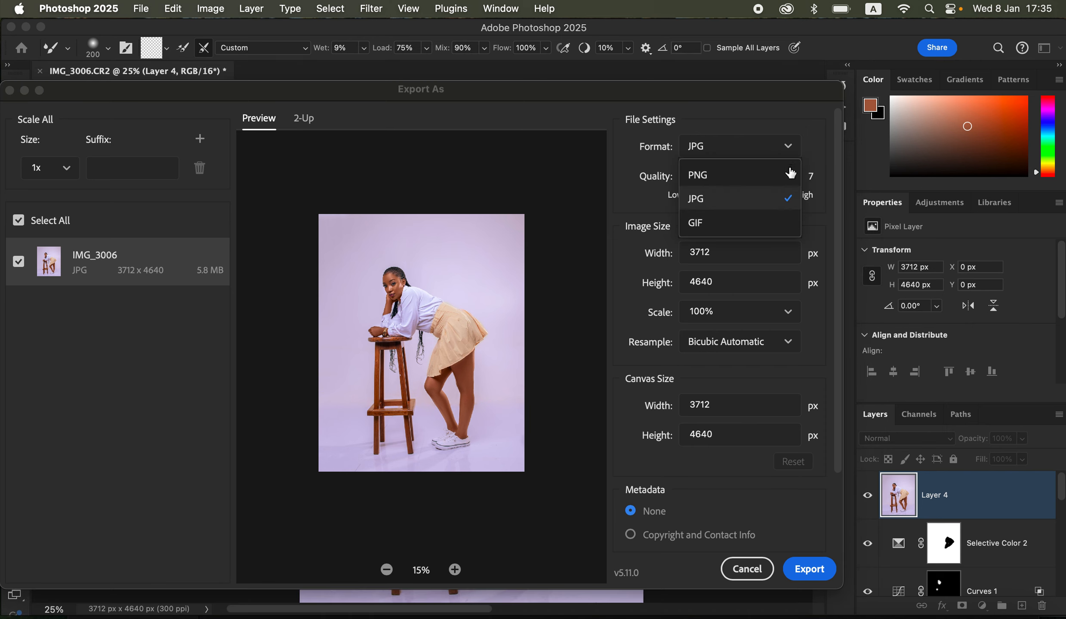
left_click(789, 146)
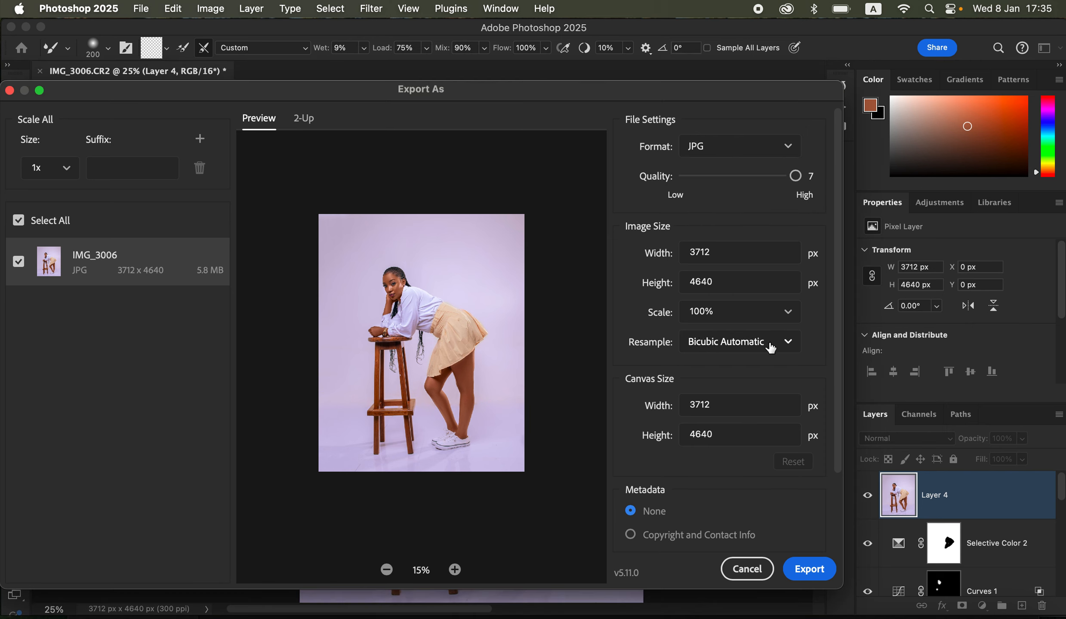
left_click(773, 348)
left_click(756, 418)
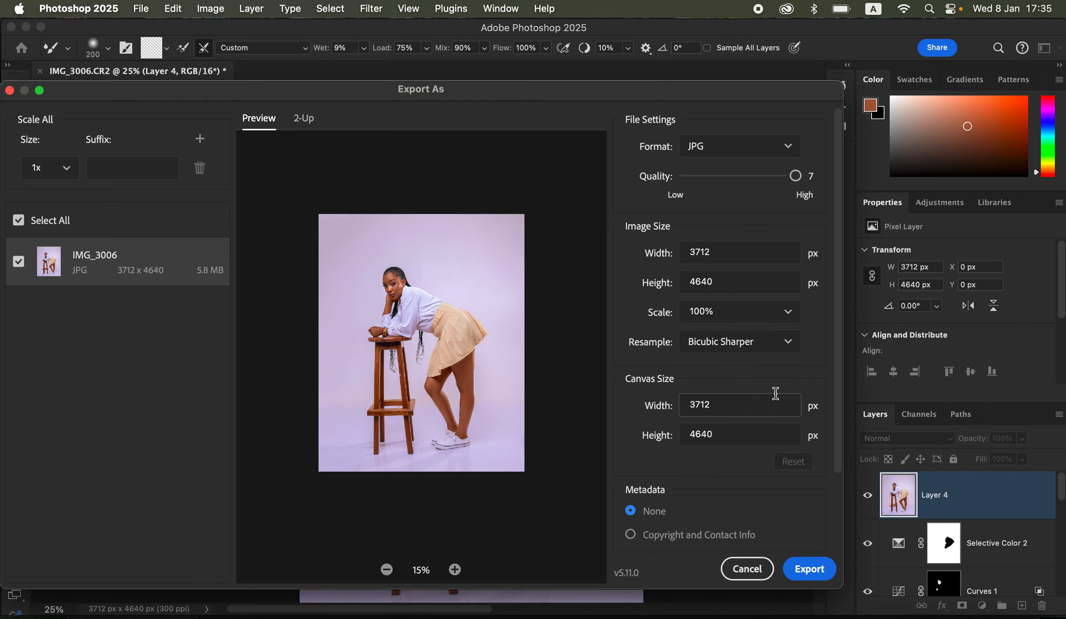
- Export the image to the Desktop as IMG_3006 with sRGB conversion and an embedded color profile
left_click_drag(839, 373, 839, 488)
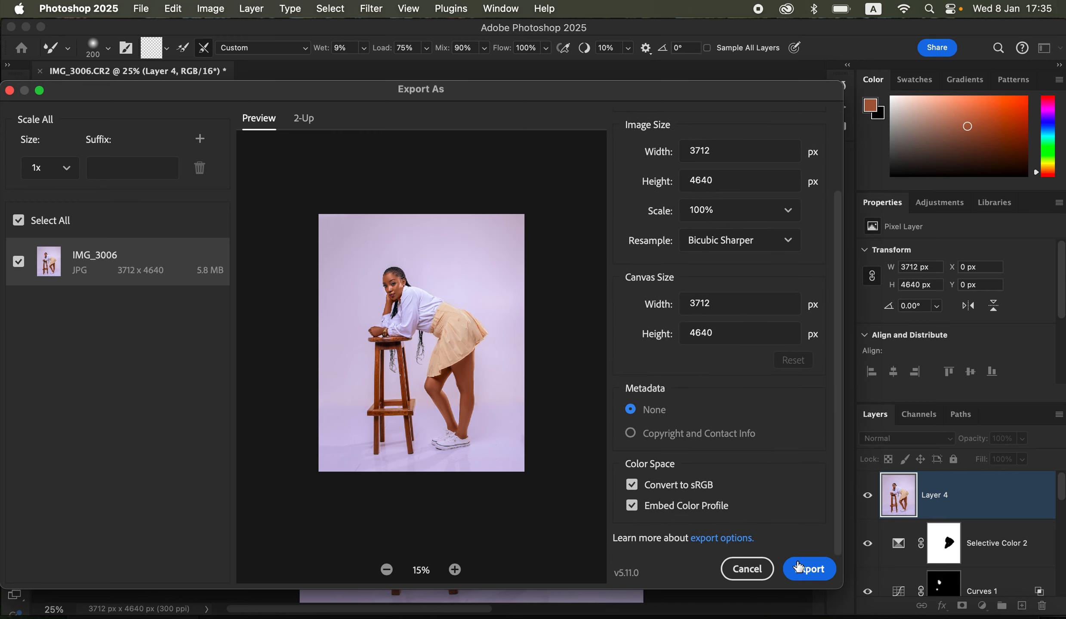
left_click(806, 577)
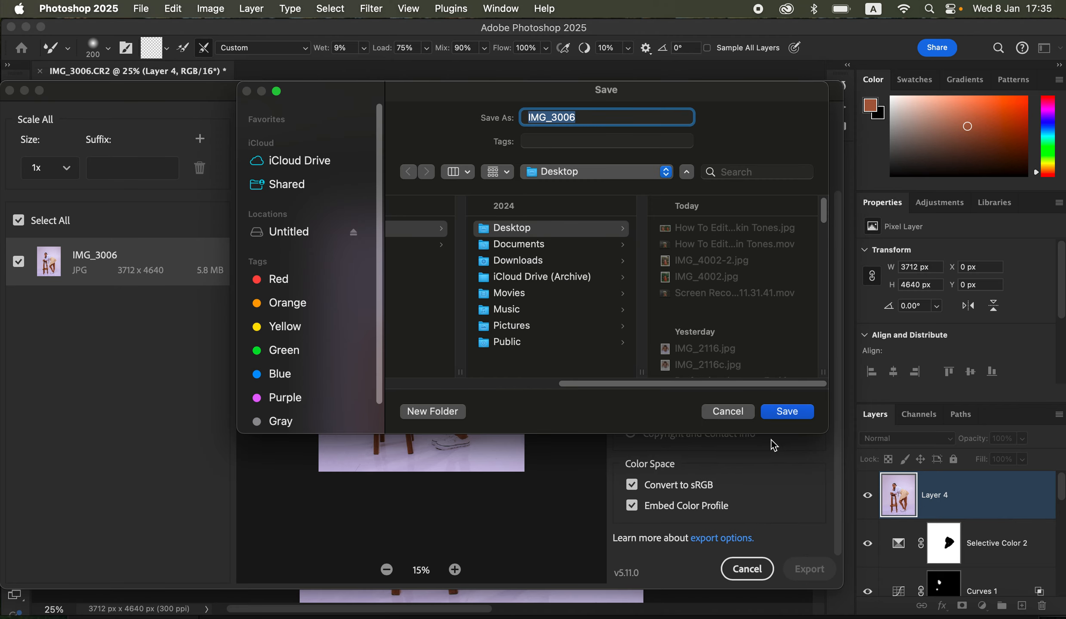
left_click(784, 413)
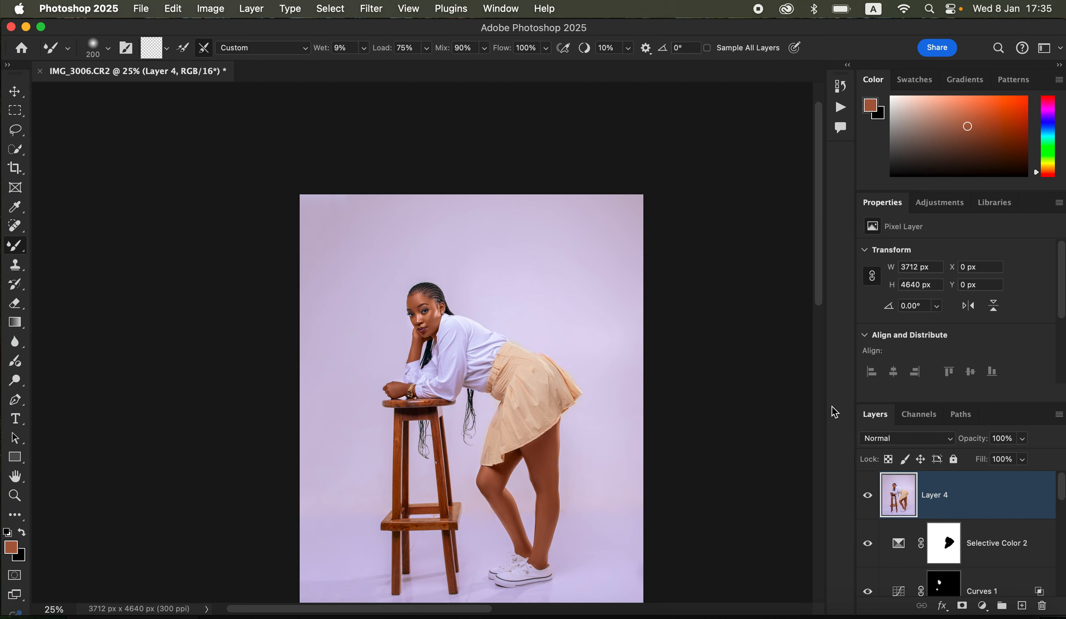
- Compare the finished retouch with the original by repeatedly showing the Background layer alone
left_click_drag(1063, 501, 1061, 598)
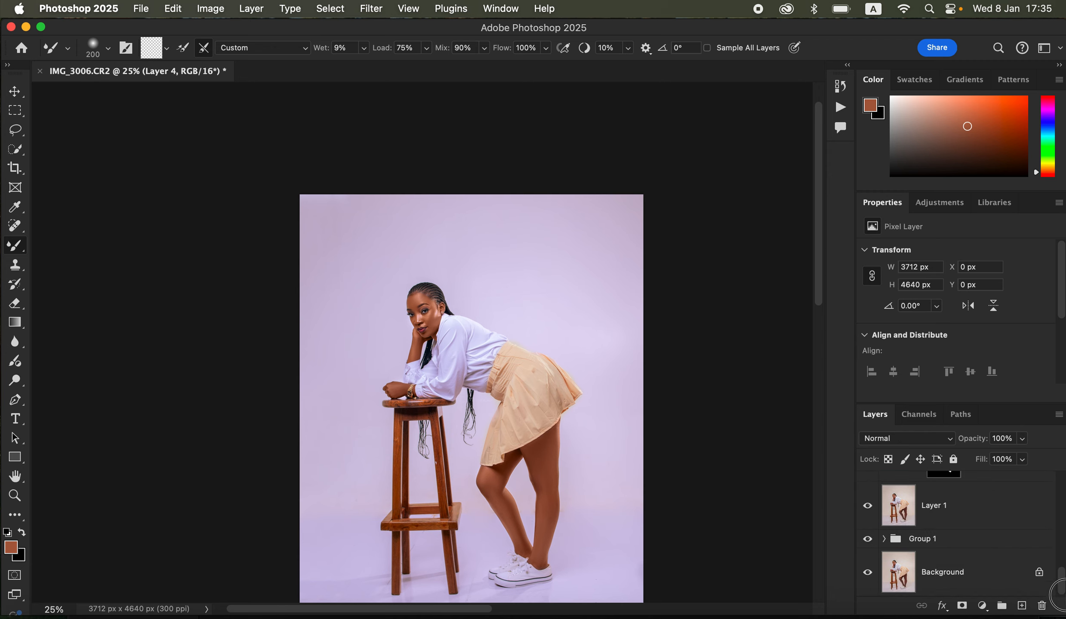
left_click(866, 576)
left_click(866, 576)
left_click(867, 576)
left_click(868, 576)
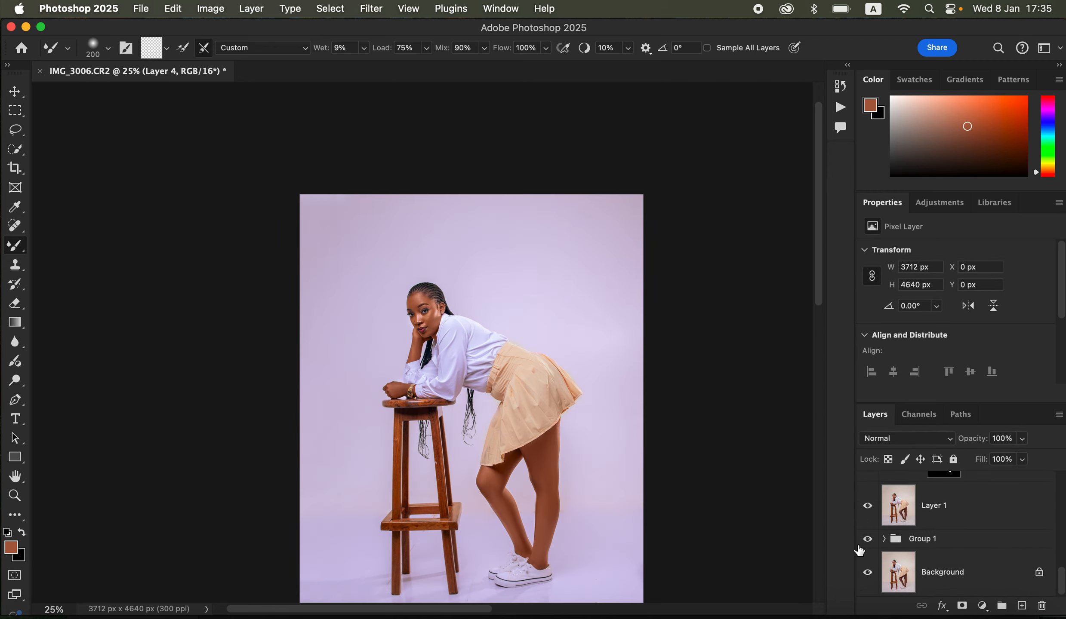